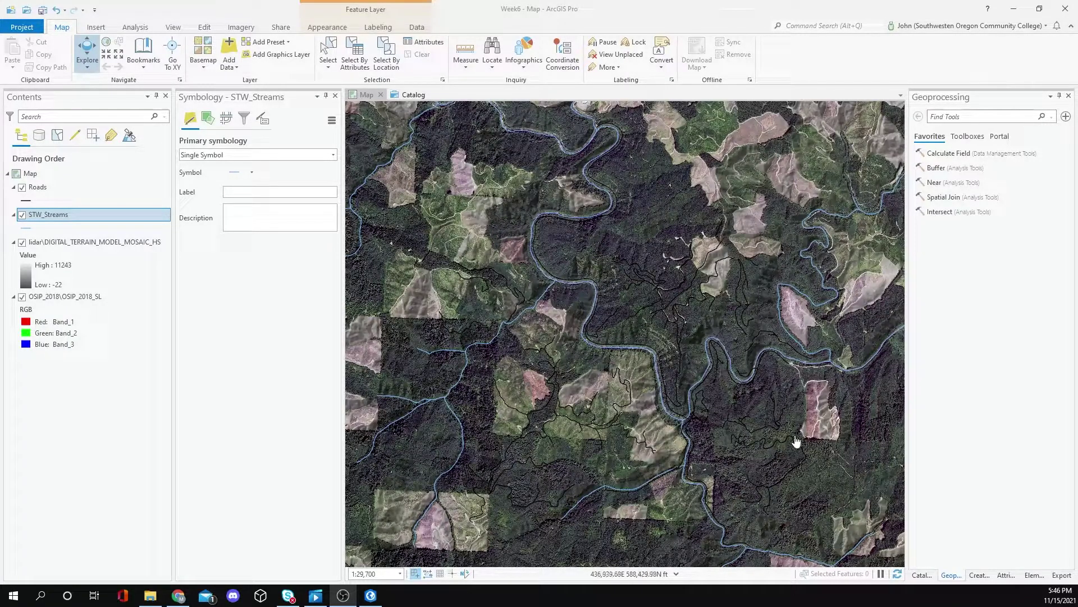
# - Start creating a new shapefile in the Week6 project folder
pyautogui.moveTo(752, 488); pyautogui.dragTo(713, 417)
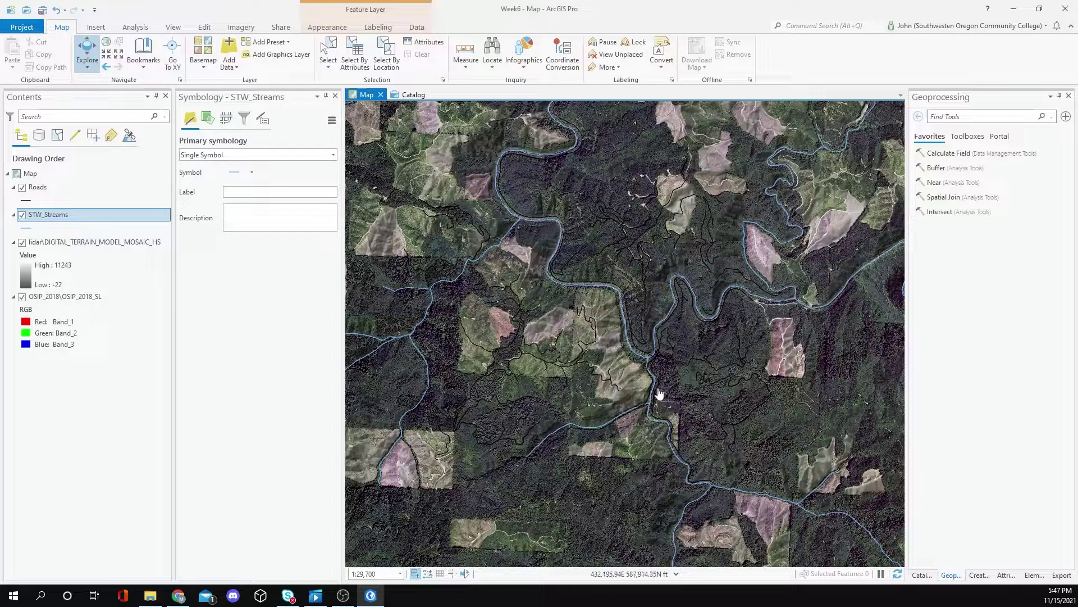
pyautogui.scroll(5, 660, 393)
pyautogui.moveTo(730, 385); pyautogui.dragTo(653, 373)
pyautogui.scroll(2, 628, 394)
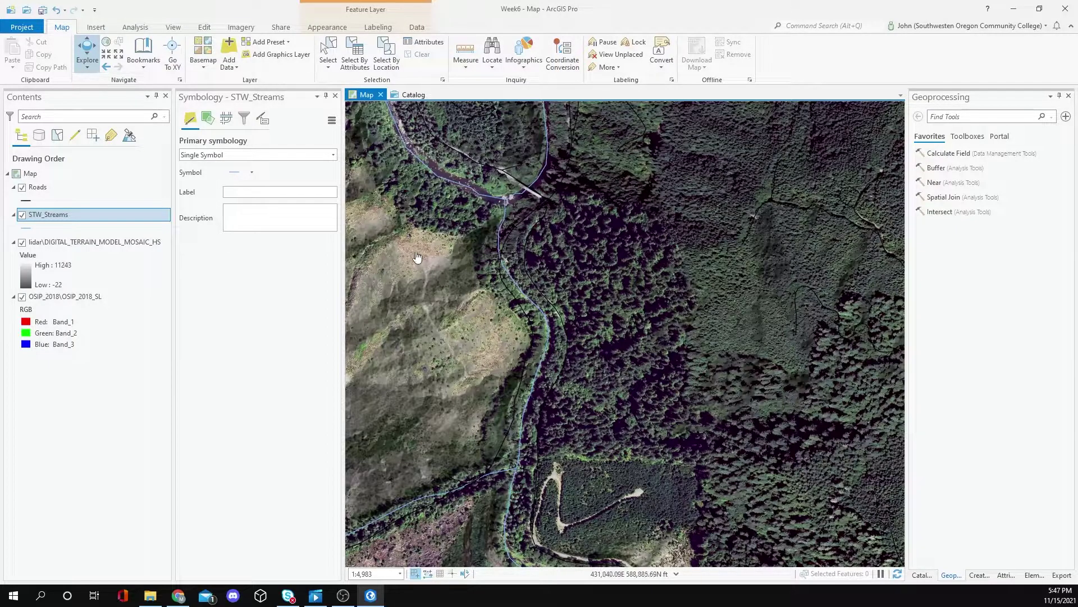
pyautogui.click(173, 28)
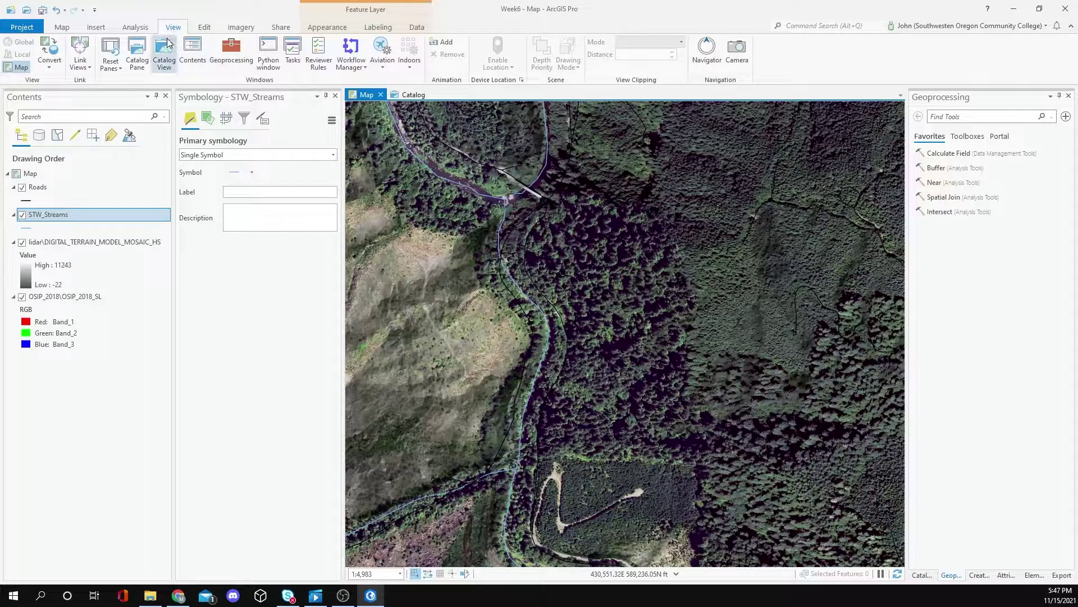
pyautogui.click(137, 54)
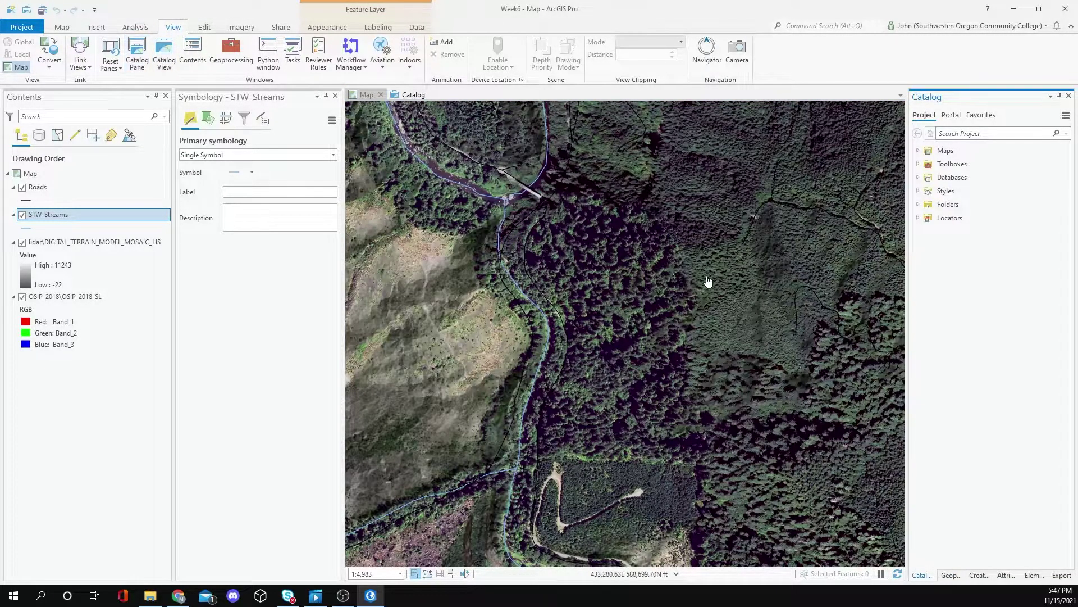
pyautogui.click(919, 205)
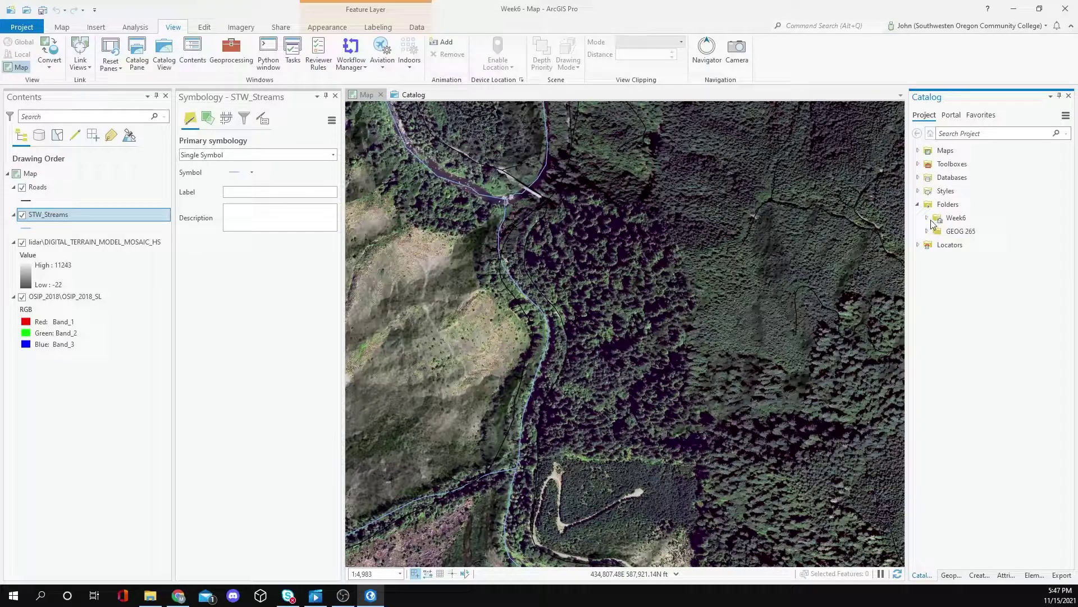
pyautogui.click(937, 221)
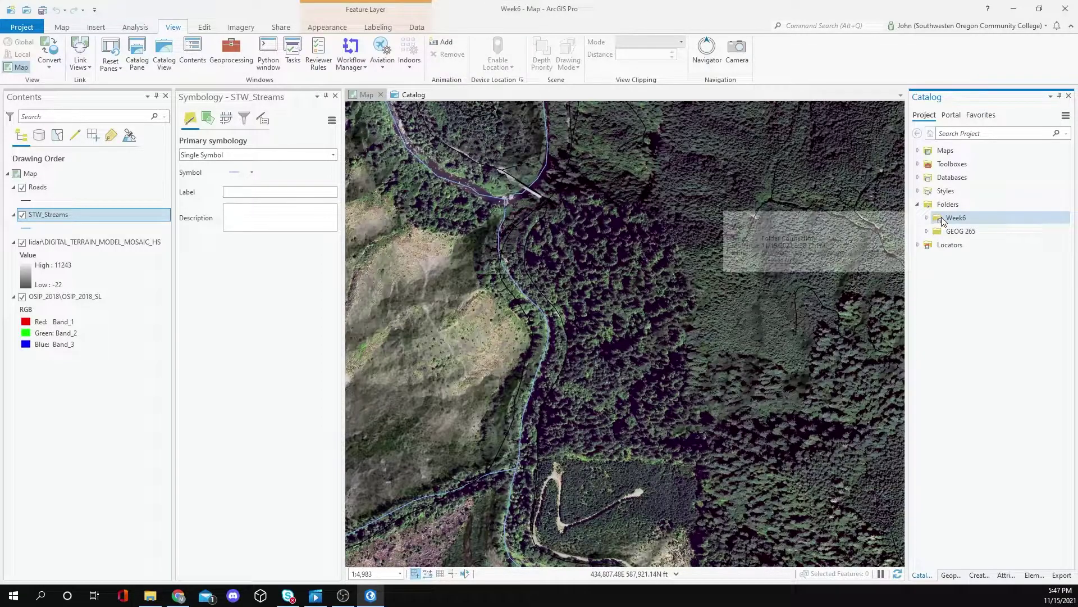
pyautogui.click(927, 217)
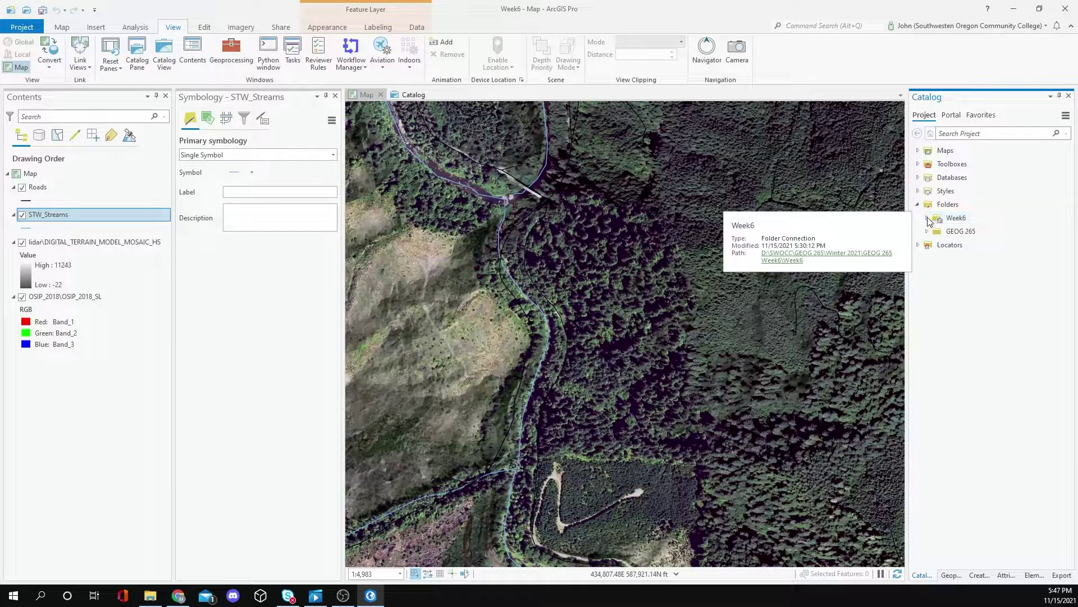
pyautogui.rightClick(966, 220)
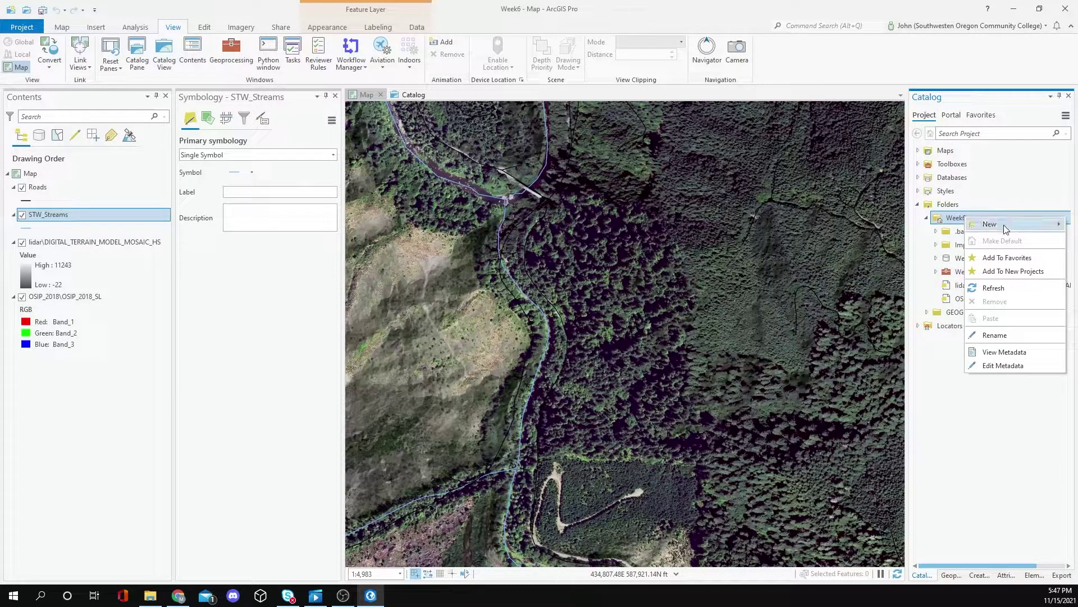
pyautogui.moveTo(1004, 227)
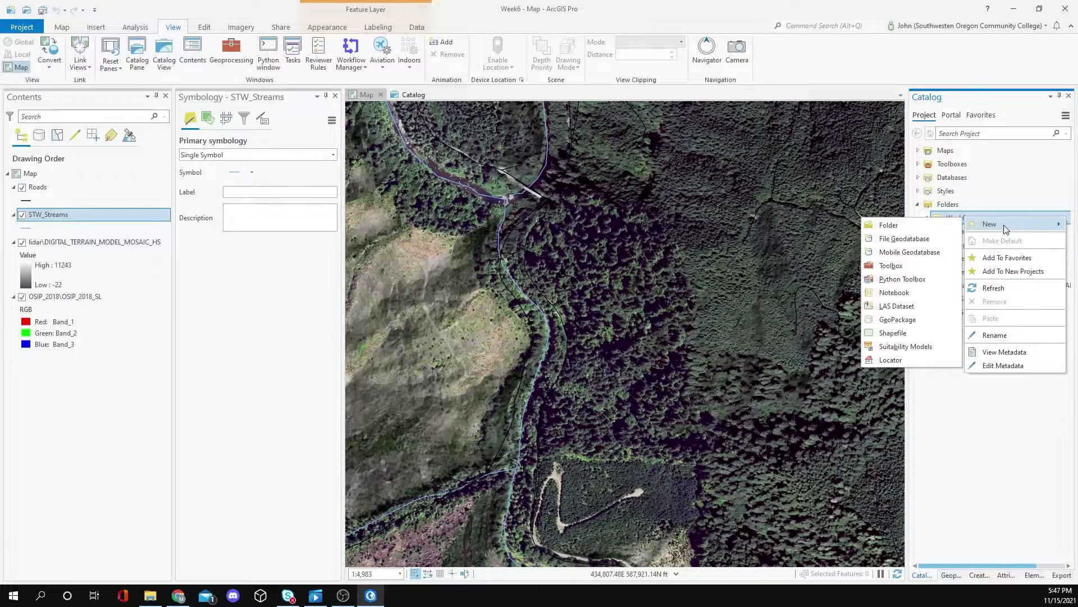
pyautogui.click(910, 335)
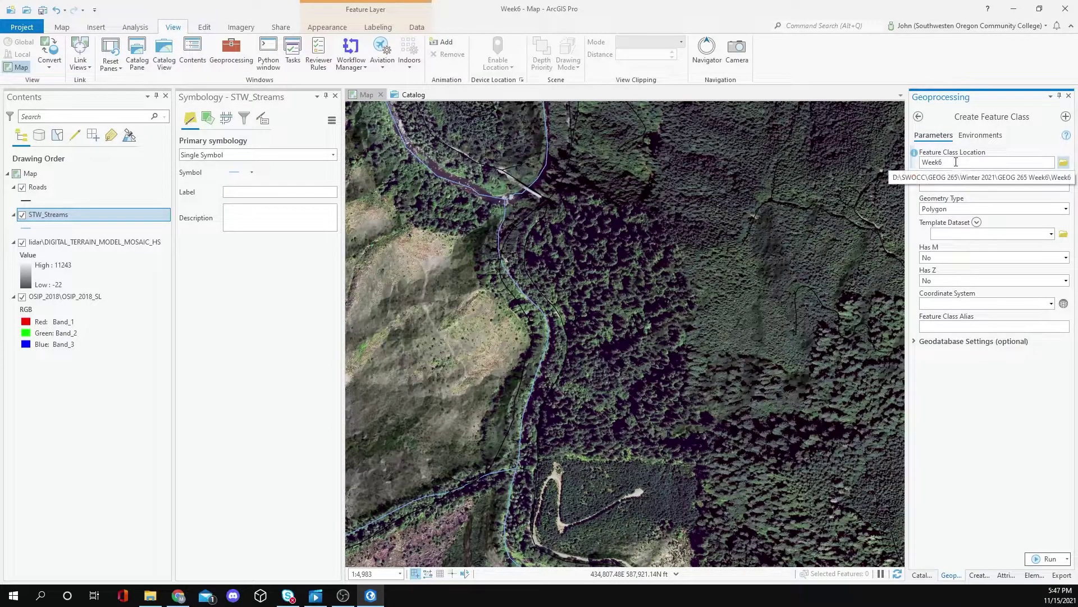
# - Create the polygon shapefile "Cut Unit" using the coordinate system of the STW_Streams layer
pyautogui.click(990, 184)
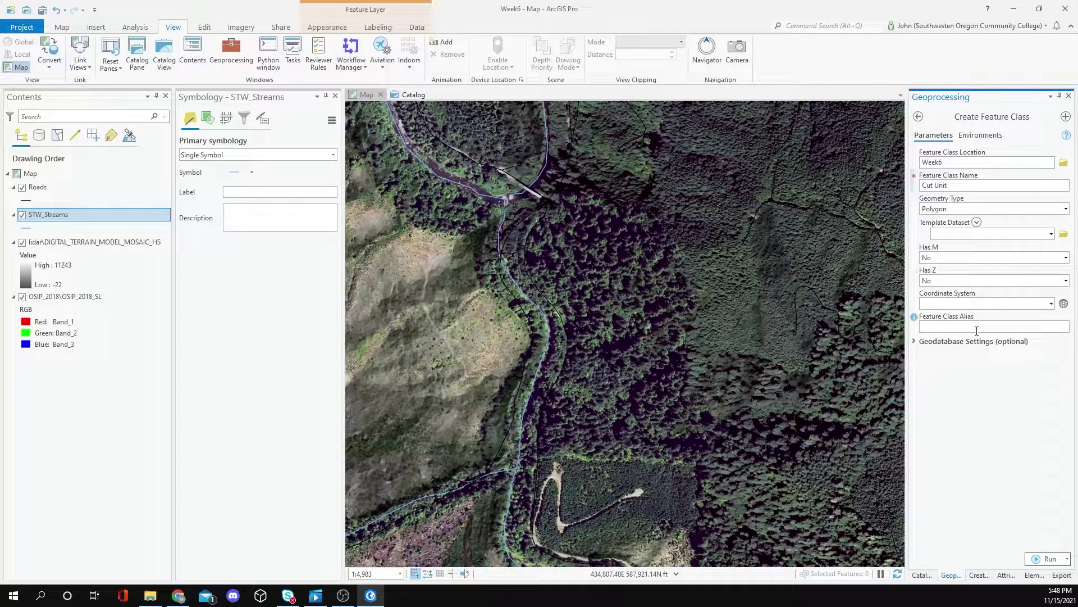
pyautogui.click(1050, 304)
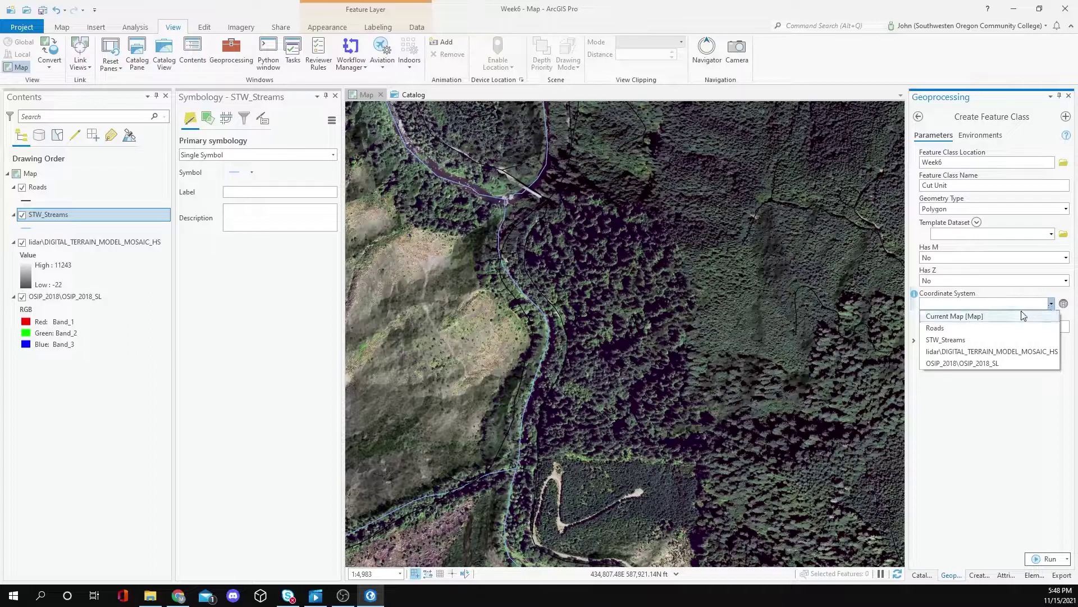
pyautogui.click(961, 340)
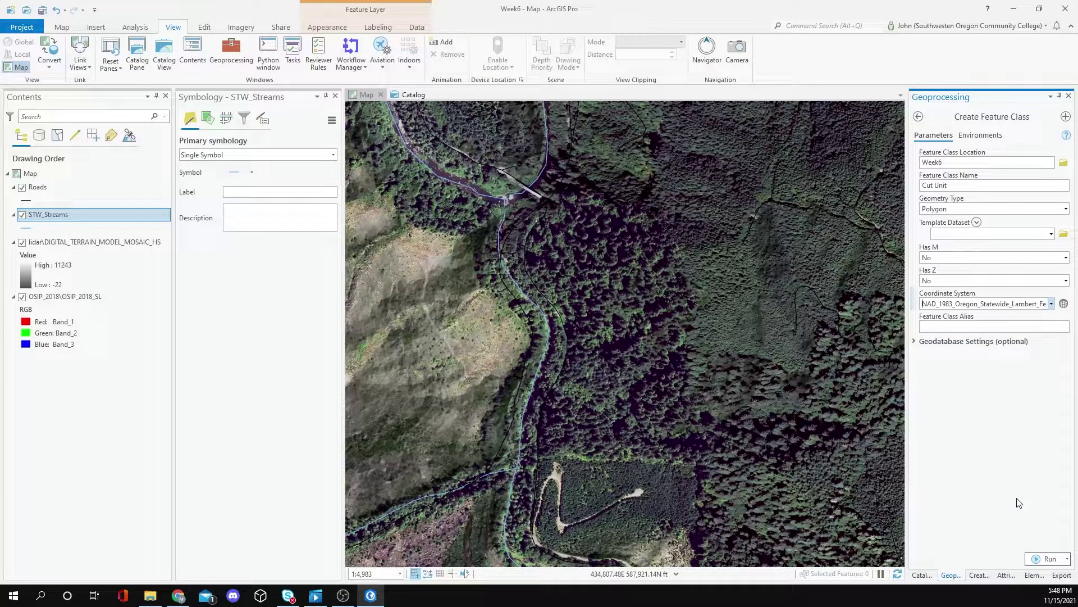
pyautogui.click(1049, 559)
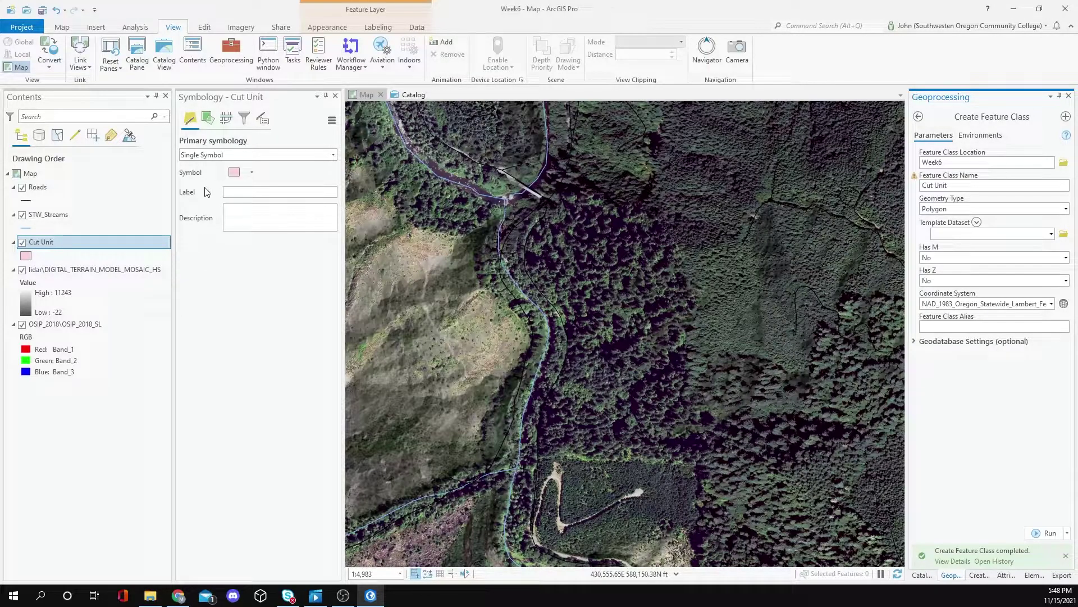
# - Symbolize the Cut Unit layer with no fill color and a red 1 pt outline
pyautogui.click(251, 173)
pyautogui.click(240, 176)
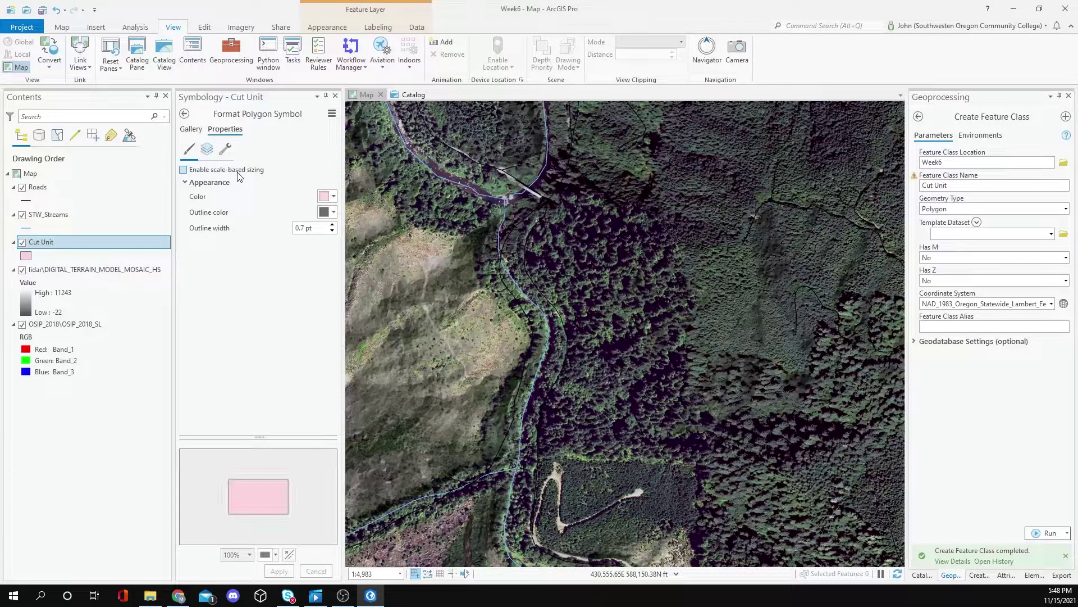
pyautogui.click(331, 202)
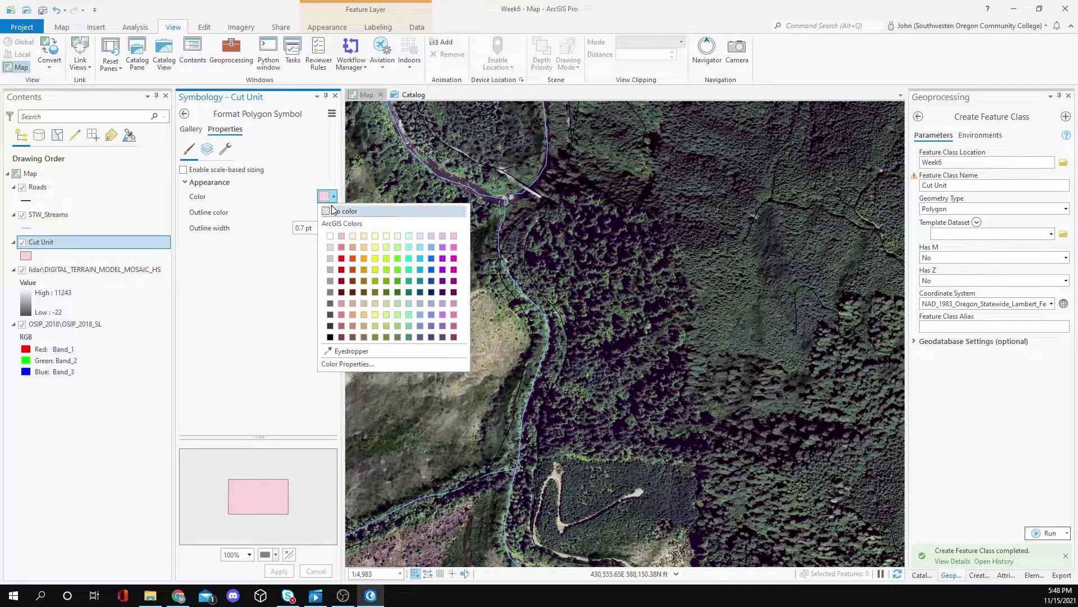
pyautogui.click(339, 216)
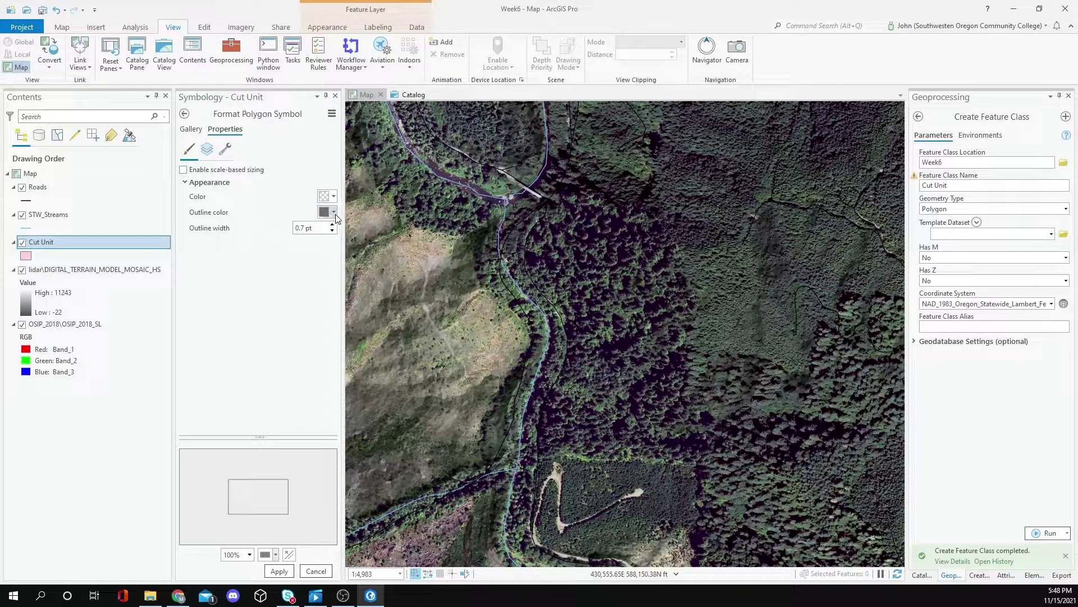
pyautogui.click(334, 213)
pyautogui.click(343, 274)
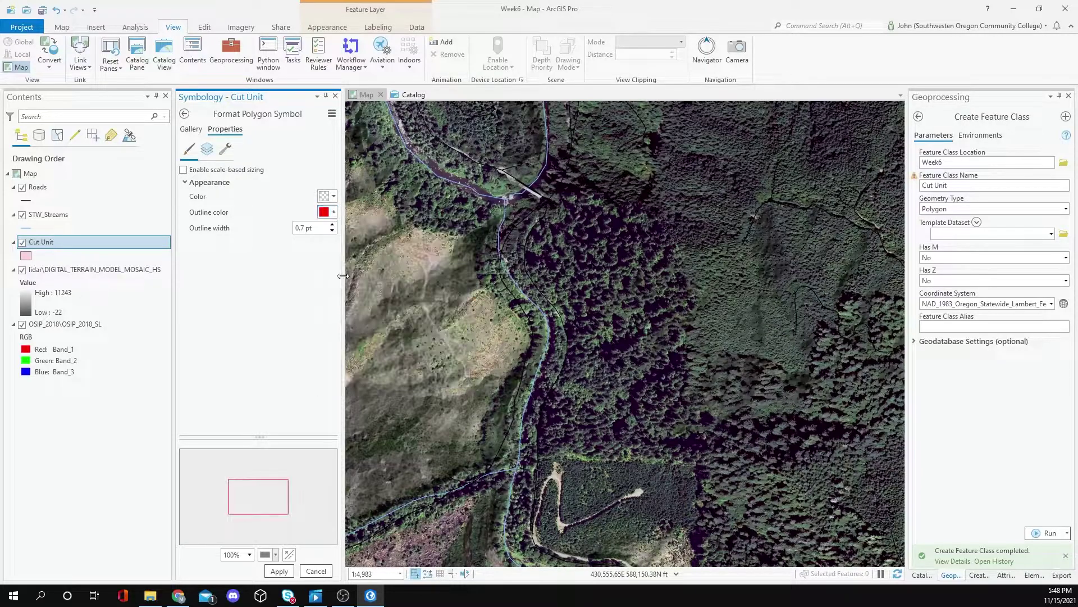
pyautogui.click(332, 225)
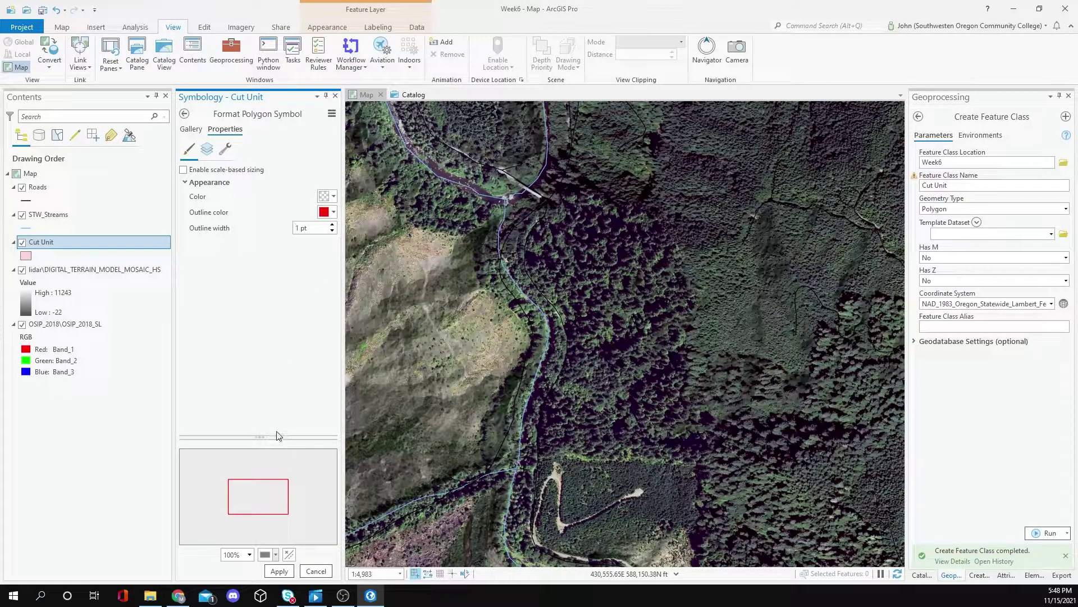
pyautogui.click(280, 571)
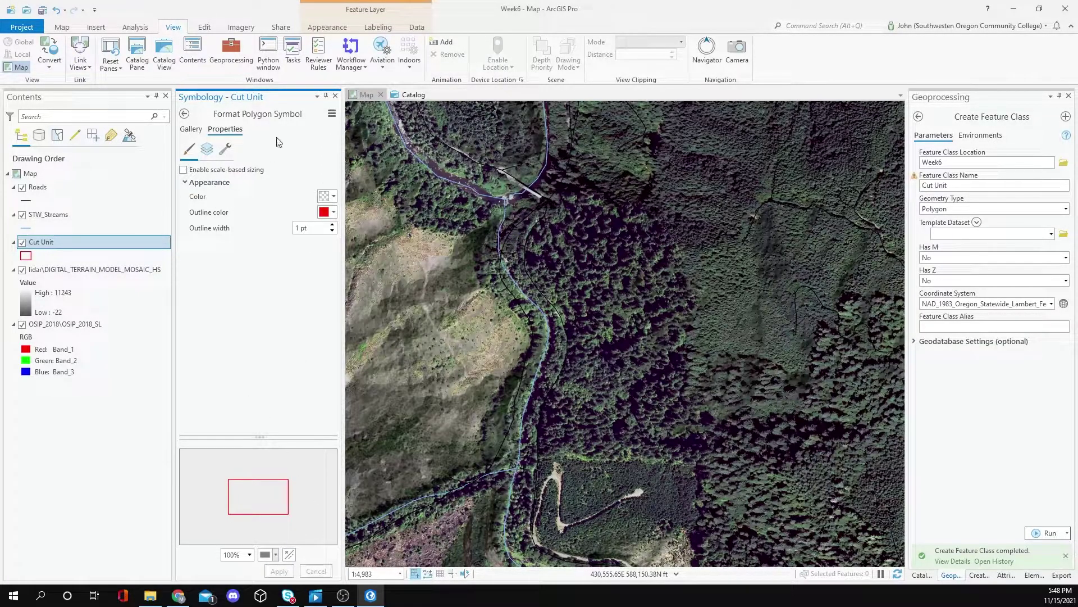
pyautogui.click(336, 97)
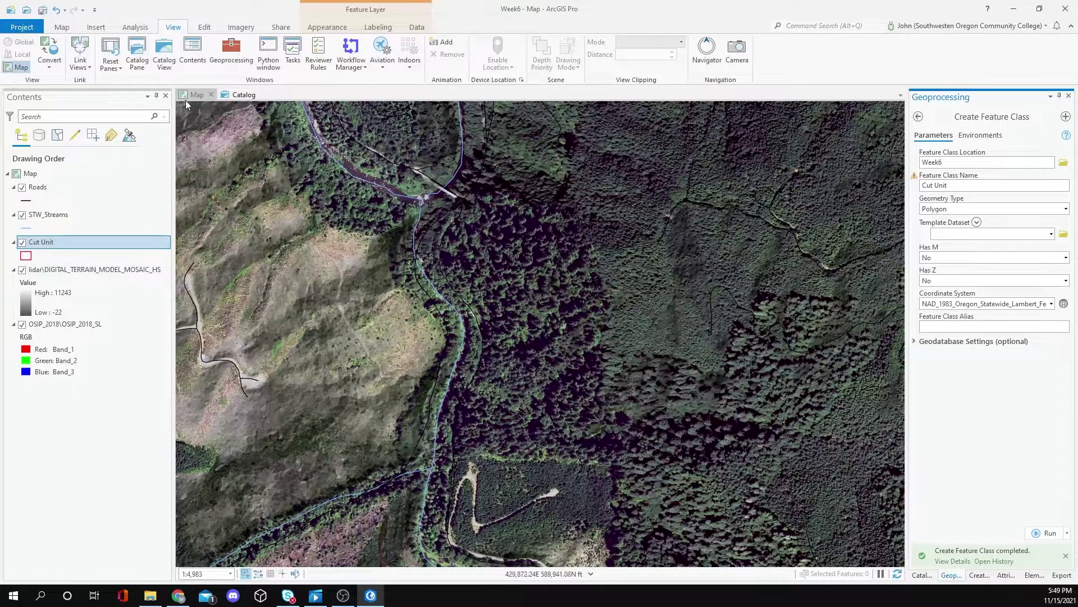
# - Start drawing a new Cut Unit polygon feature and turn snapping off
pyautogui.click(204, 27)
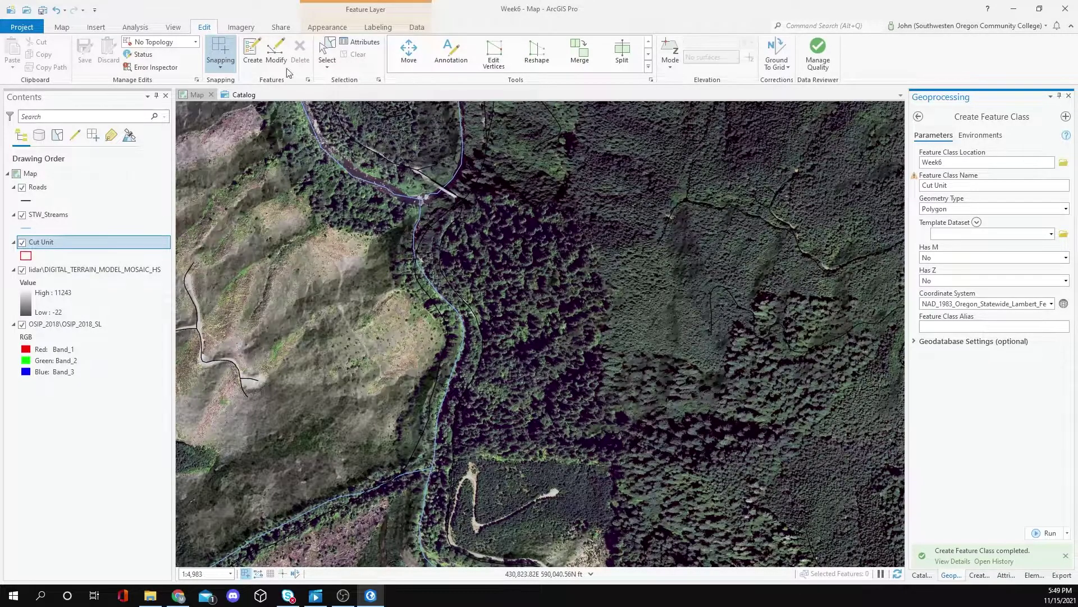
pyautogui.click(250, 60)
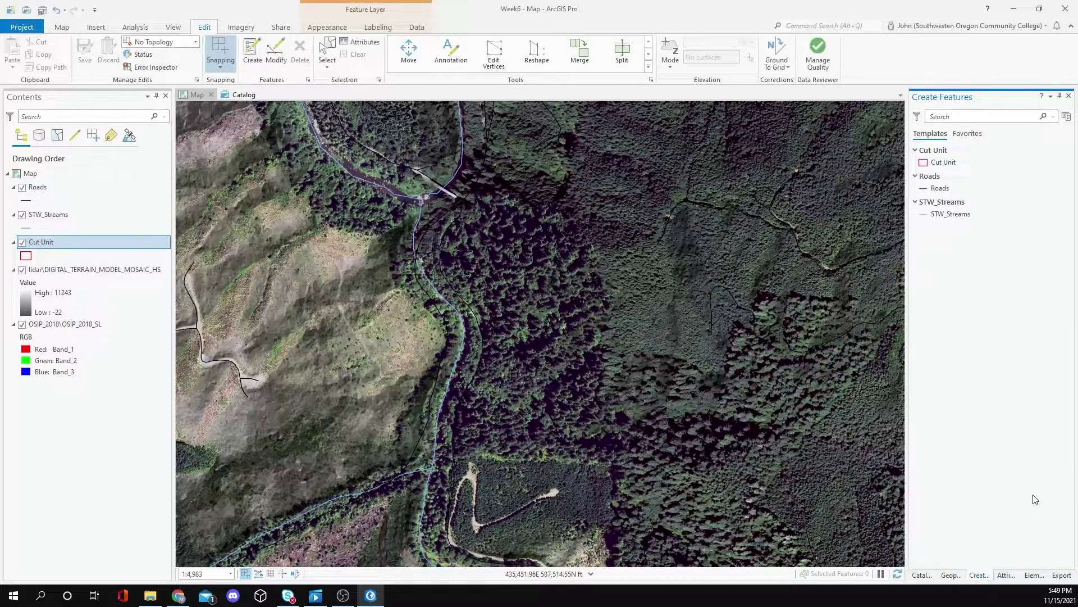
pyautogui.click(935, 152)
pyautogui.click(936, 151)
pyautogui.click(944, 163)
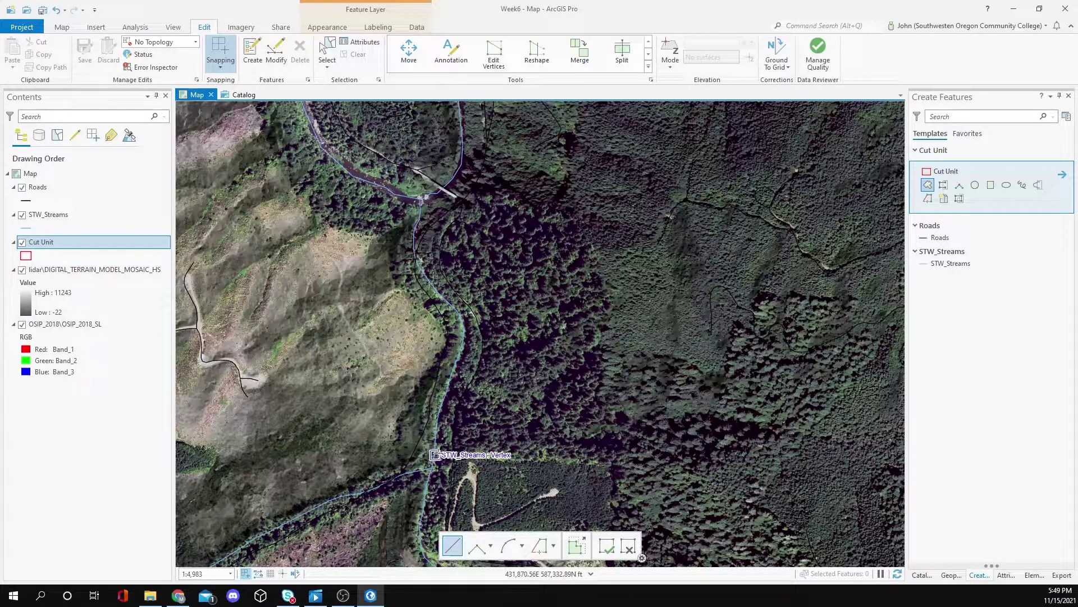
pyautogui.click(220, 67)
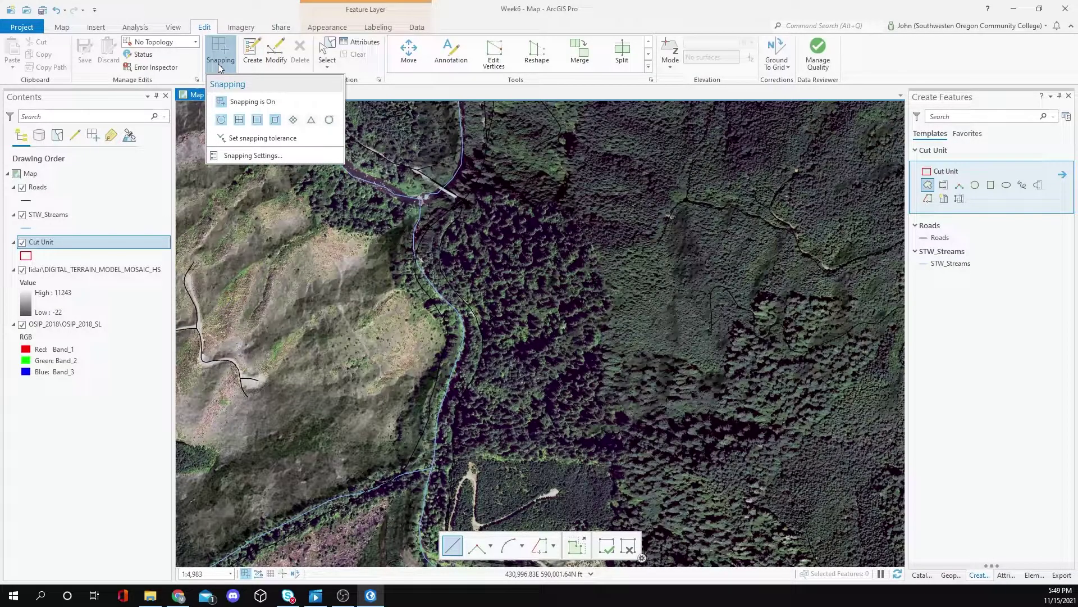
pyautogui.click(232, 101)
# - Trace the Cut Unit polygon around the dark timber stand between the stream, the small clearing to the south and the younger forest to the east
pyautogui.click(447, 450)
pyautogui.click(438, 454)
pyautogui.click(492, 457)
pyautogui.click(550, 459)
pyautogui.click(591, 462)
pyautogui.click(610, 464)
pyautogui.click(618, 432)
pyautogui.click(619, 415)
pyautogui.click(608, 395)
pyautogui.click(610, 371)
pyautogui.click(610, 347)
pyautogui.click(610, 320)
pyautogui.click(609, 300)
pyautogui.click(608, 284)
pyautogui.click(600, 264)
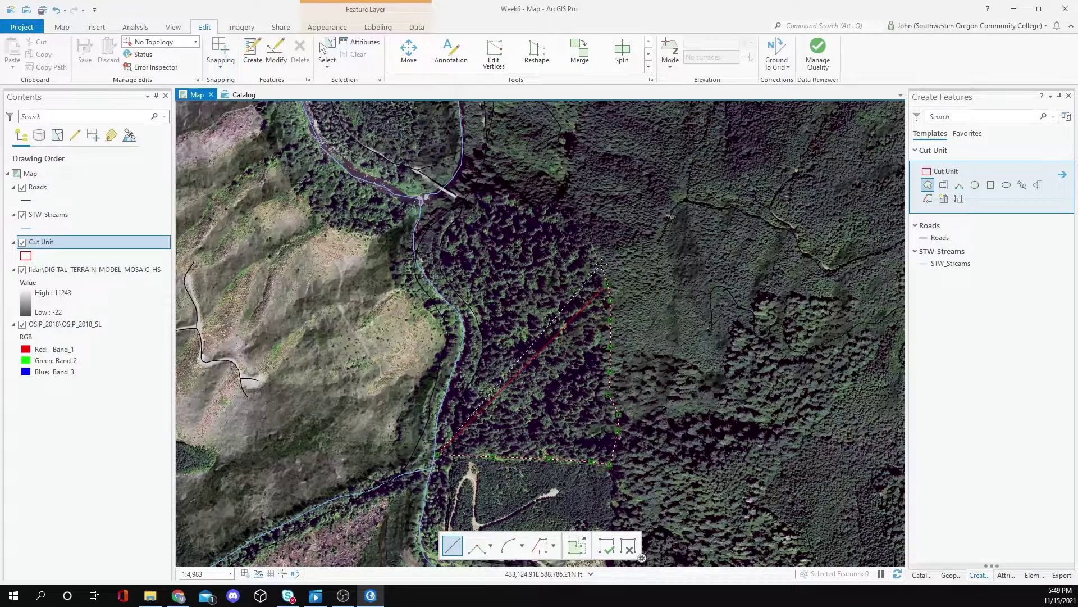
pyautogui.click(581, 232)
pyautogui.click(565, 217)
pyautogui.click(519, 196)
pyautogui.click(507, 187)
pyautogui.click(489, 173)
pyautogui.click(481, 160)
pyautogui.click(467, 159)
pyautogui.click(461, 165)
pyautogui.click(440, 191)
pyautogui.click(427, 198)
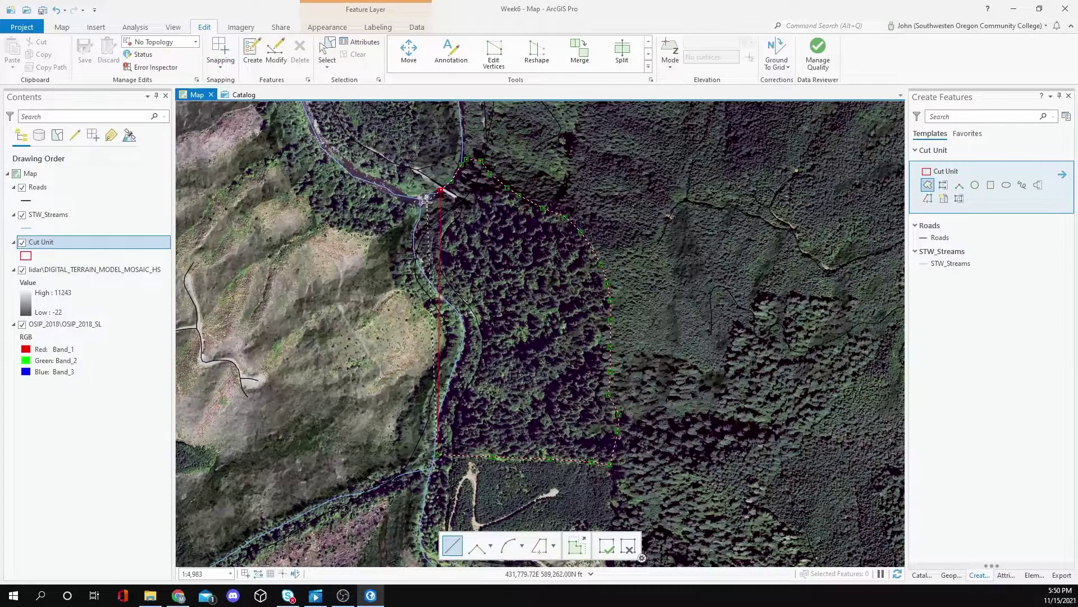
pyautogui.click(421, 211)
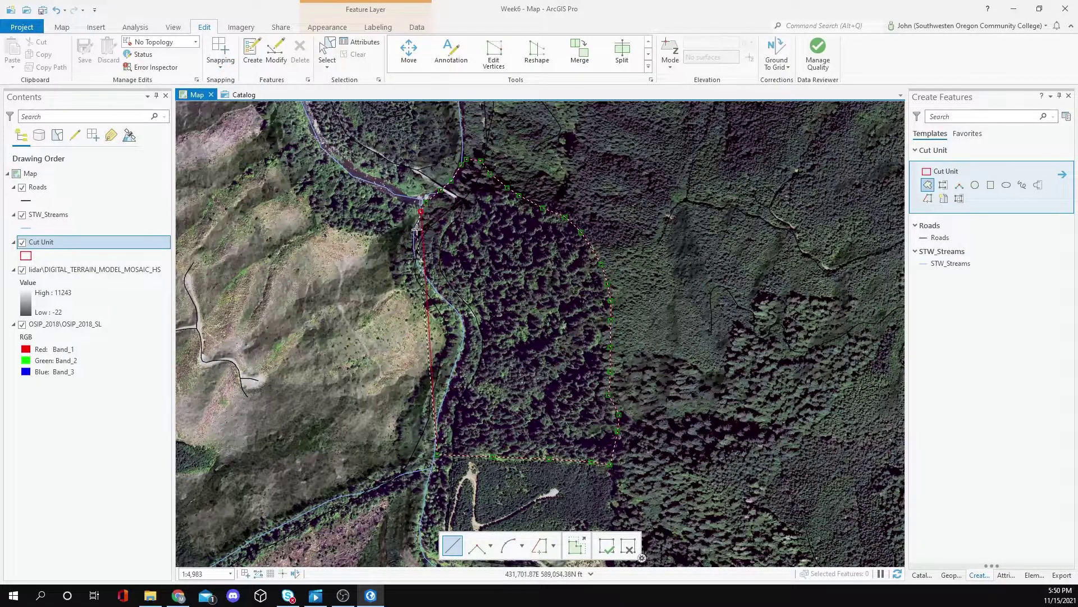
pyautogui.click(415, 230)
pyautogui.click(417, 254)
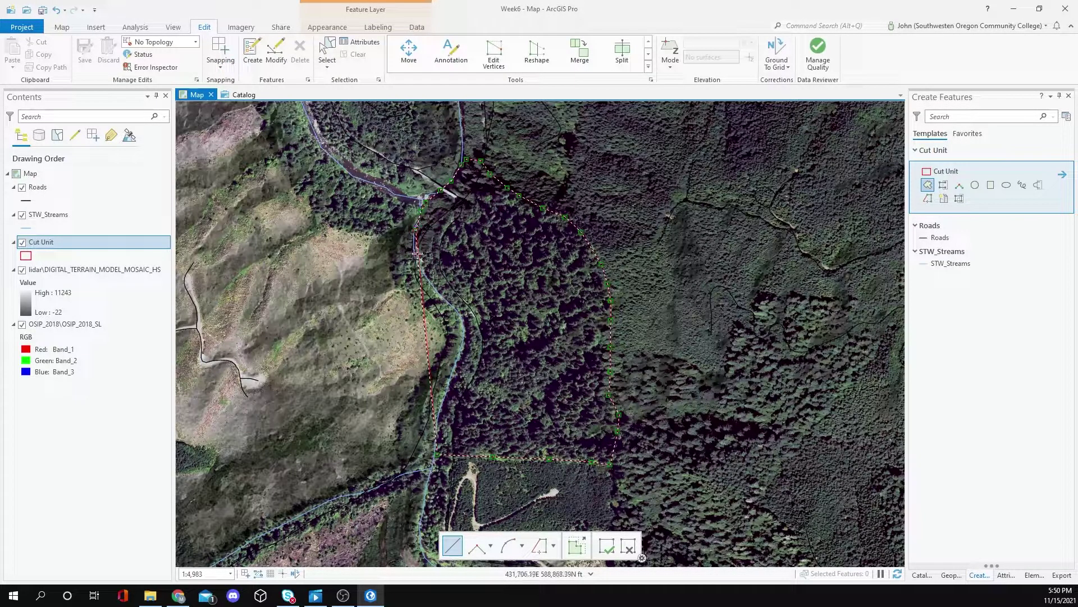
pyautogui.click(427, 274)
pyautogui.click(438, 288)
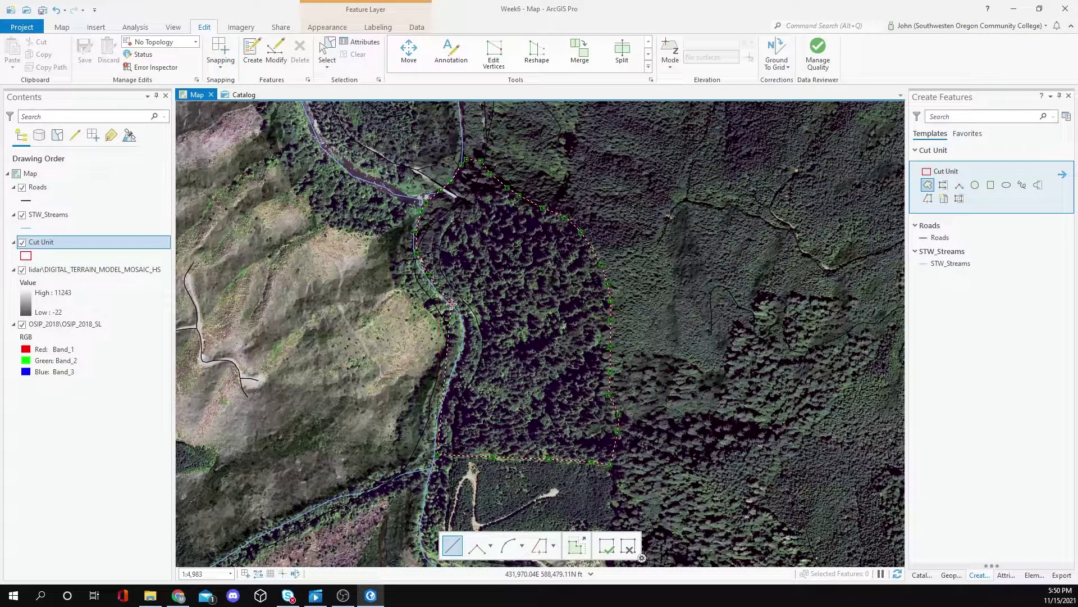
pyautogui.click(463, 318)
pyautogui.click(464, 345)
pyautogui.click(457, 362)
pyautogui.click(453, 380)
pyautogui.doubleClick(437, 452)
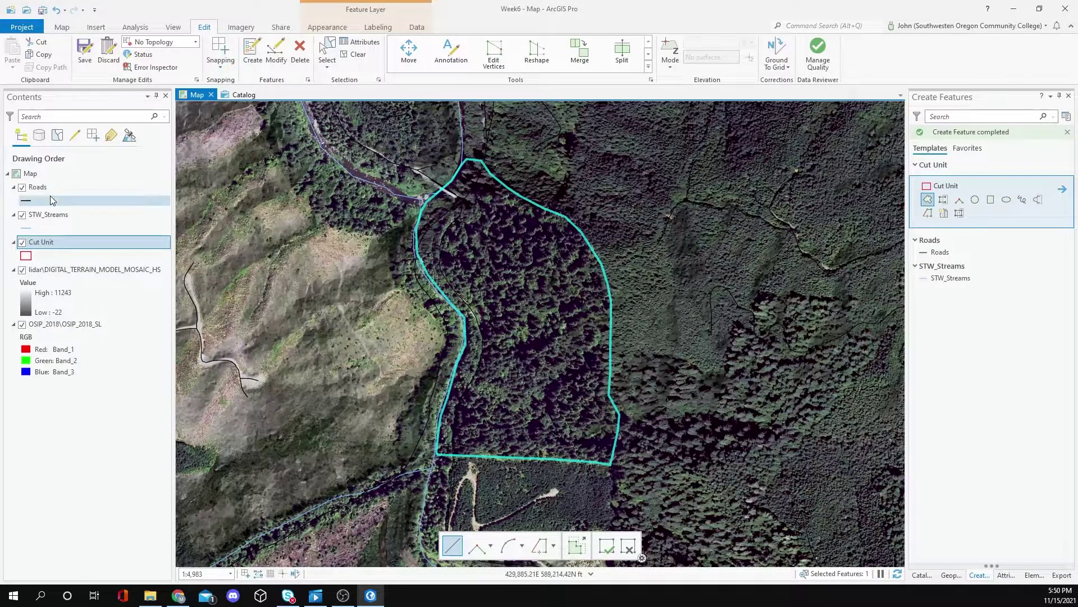
# - Save the edits to the Cut Unit layer and clear the feature selection
pyautogui.click(162, 240)
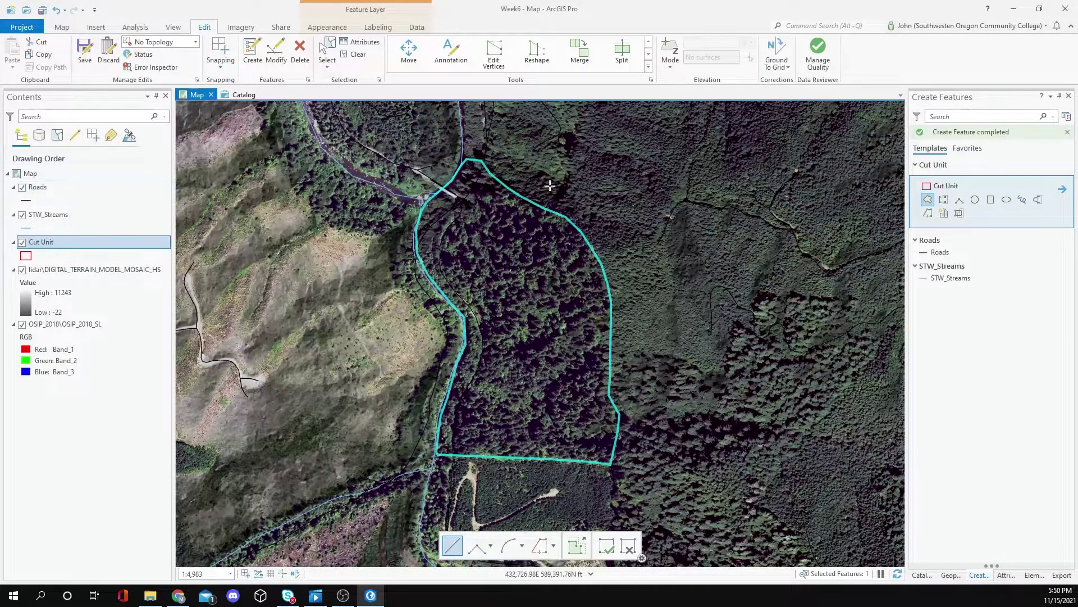
pyautogui.click(82, 51)
pyautogui.click(549, 311)
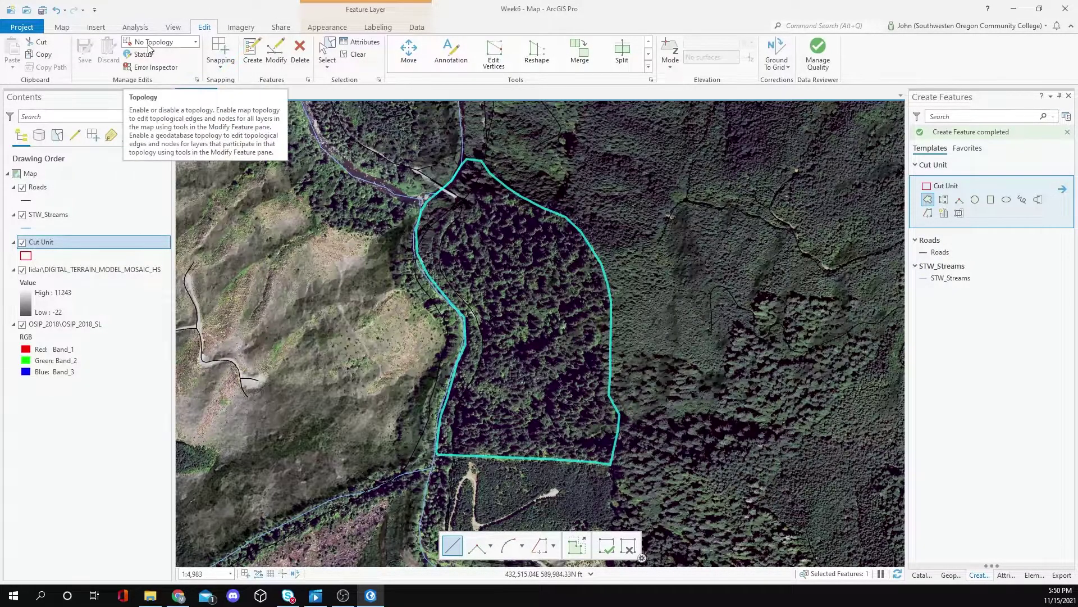
pyautogui.click(63, 28)
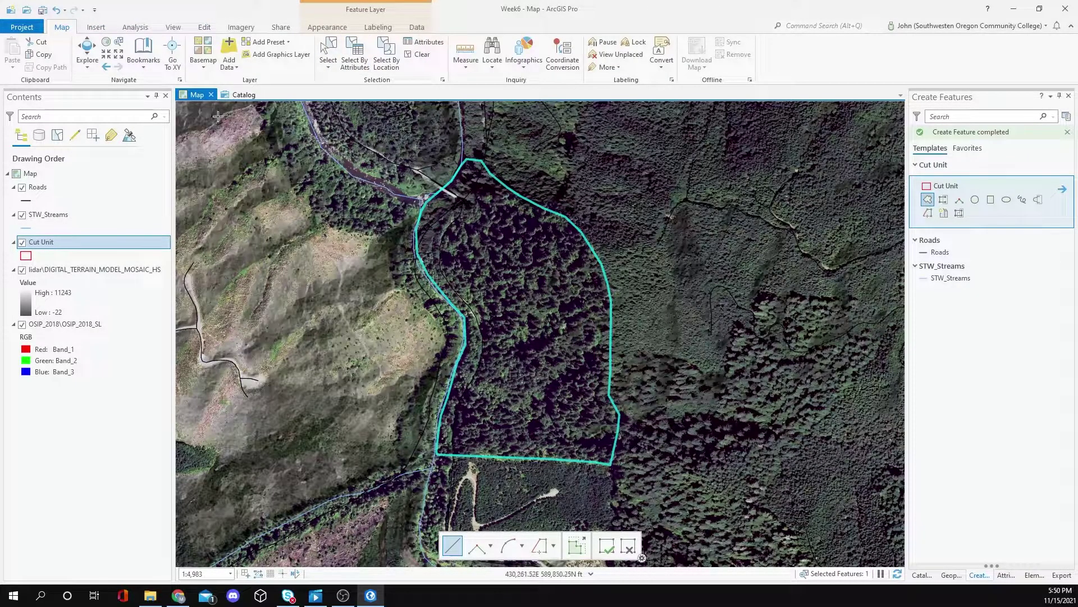
pyautogui.click(418, 54)
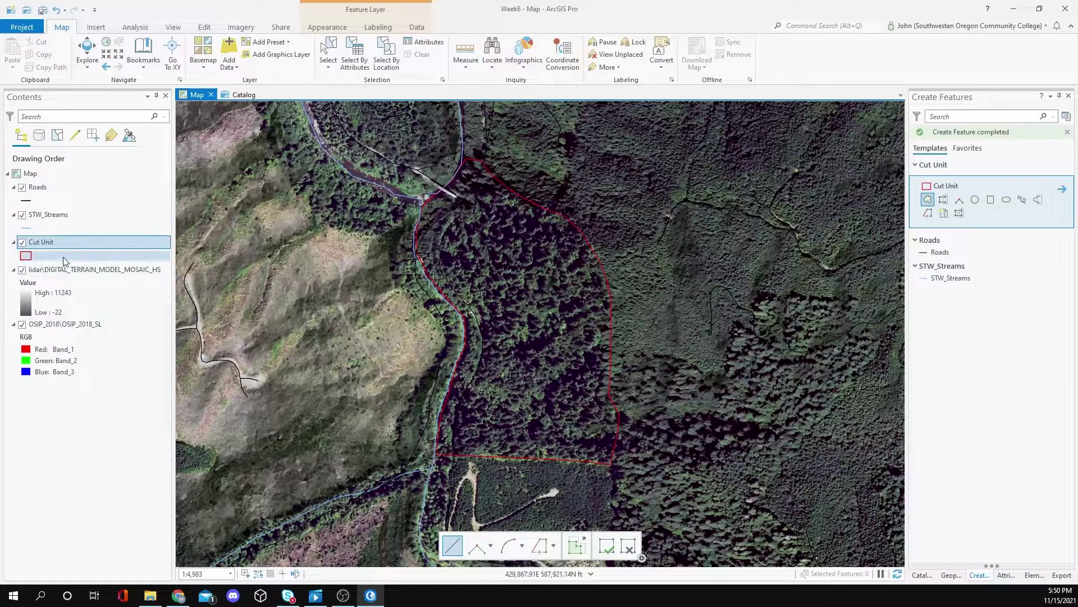
# - Open the Cut Unit layer's attribute table and add a new field named Acres
pyautogui.rightClick(55, 245)
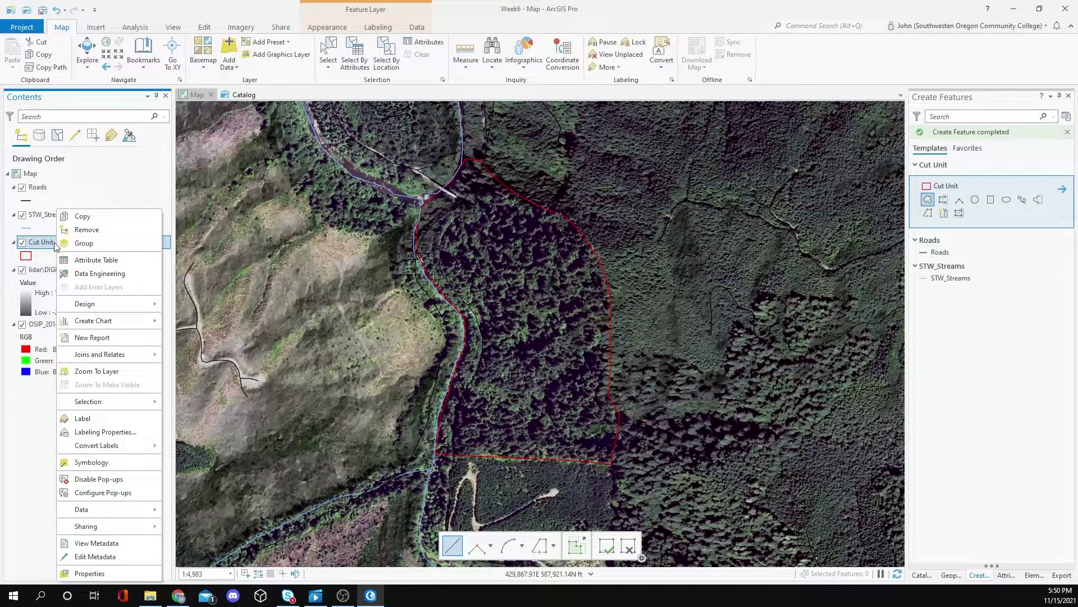
pyautogui.click(81, 260)
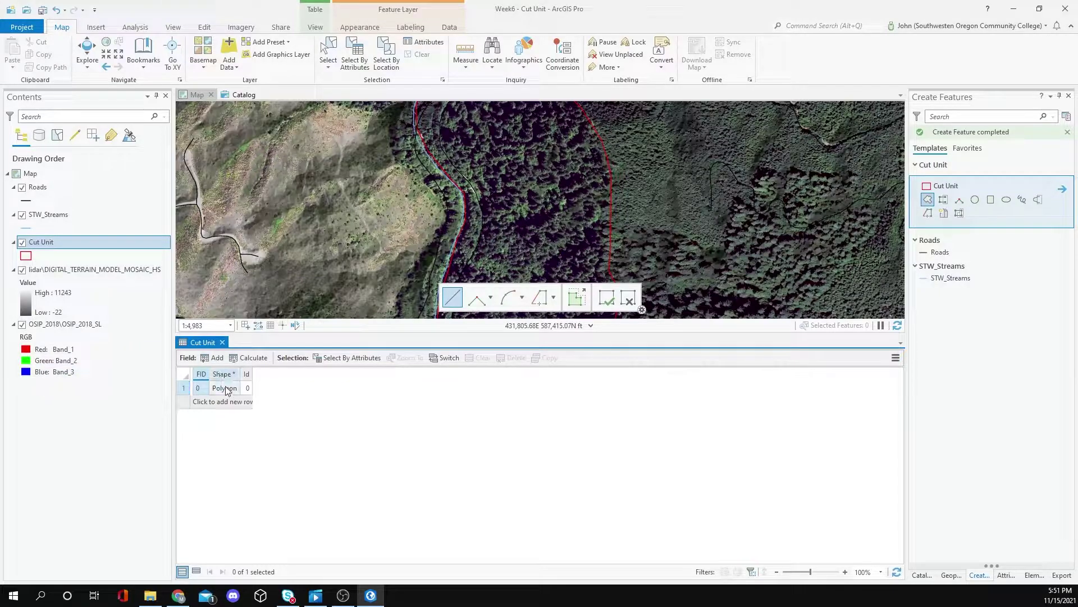
pyautogui.click(208, 358)
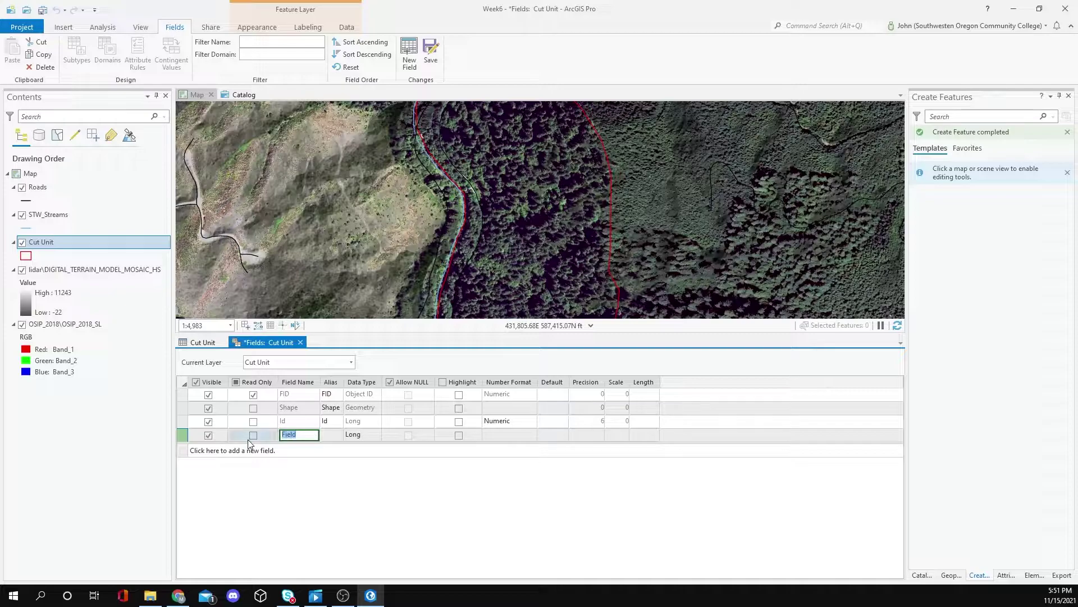
pyautogui.write('Are')
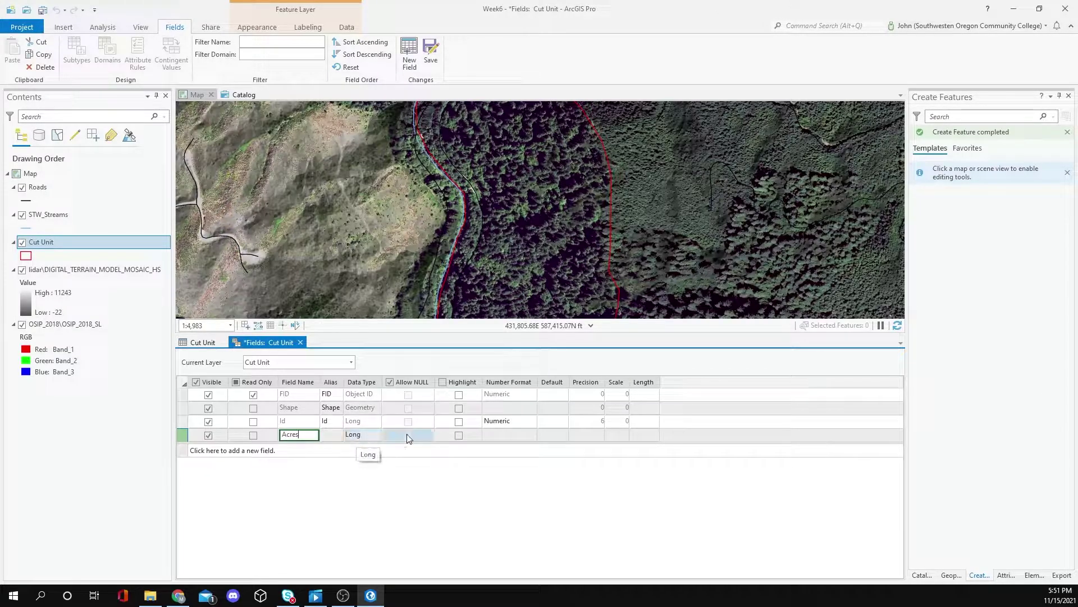
# - Give the Acres field a Numeric number format with fewer decimal places
pyautogui.click(504, 433)
pyautogui.click(530, 436)
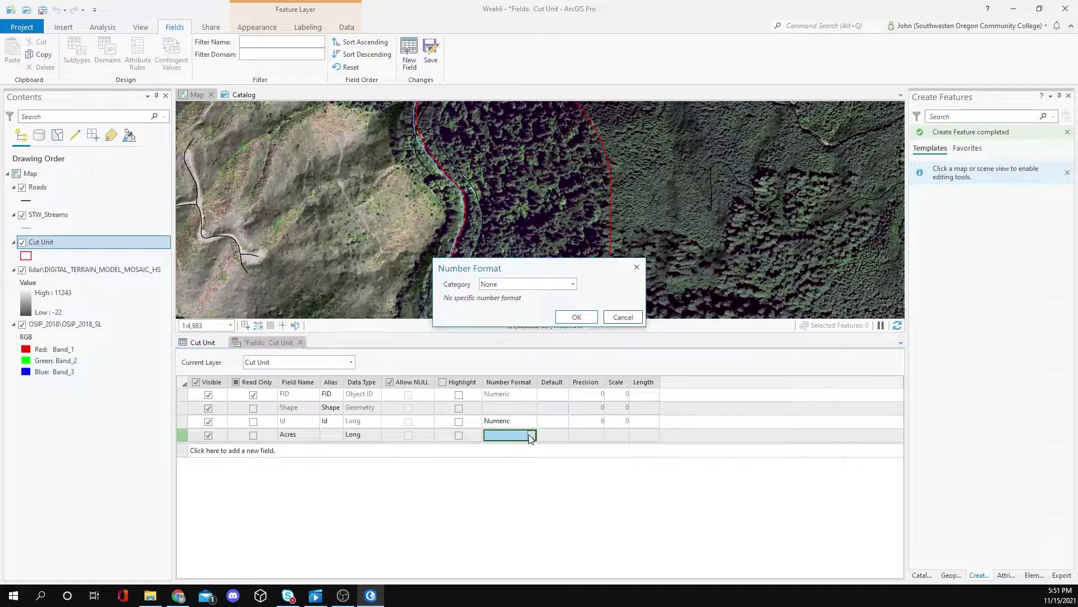
pyautogui.click(573, 283)
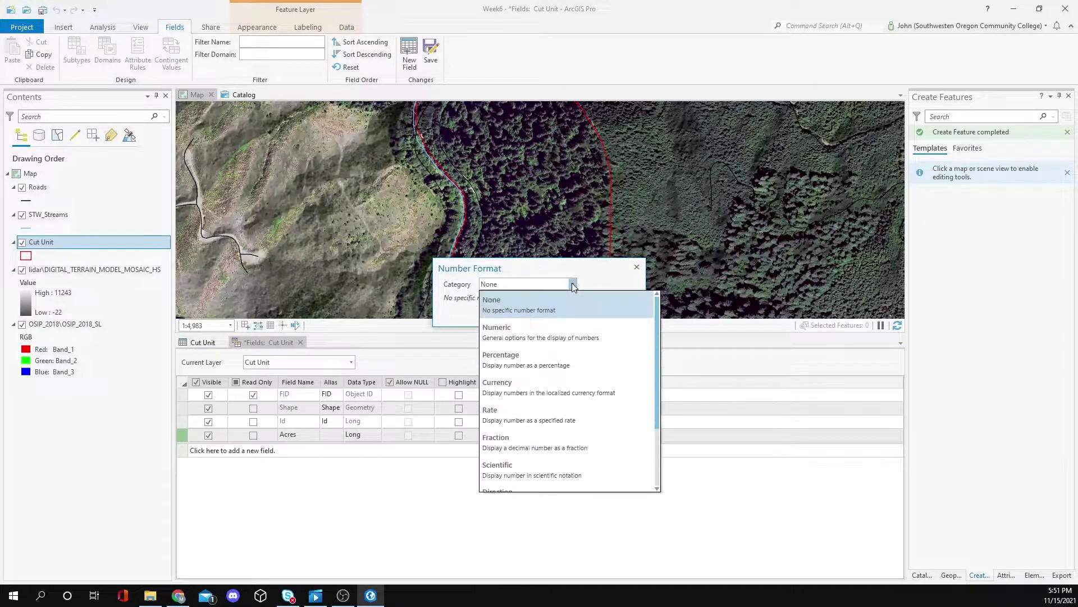
pyautogui.click(515, 330)
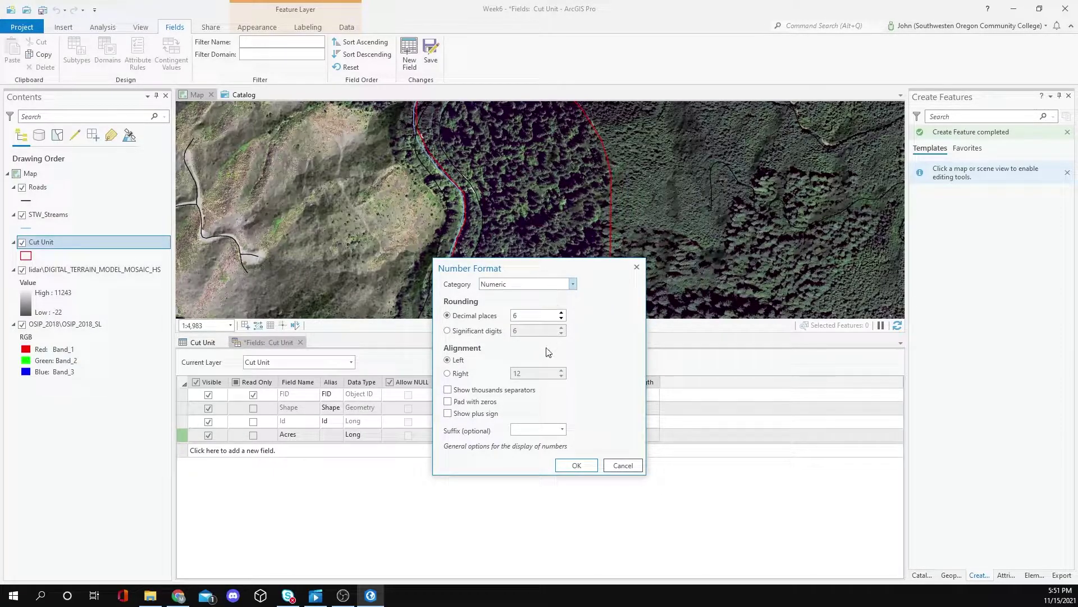
pyautogui.click(564, 319)
pyautogui.click(585, 465)
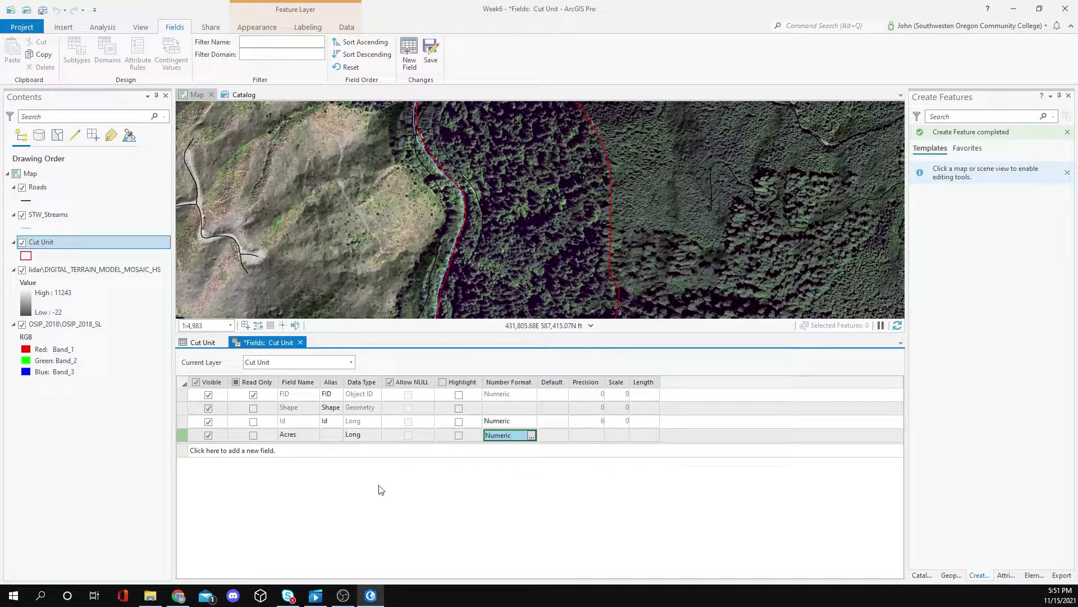
# - Add another field named Parimeter to the Cut Unit layer
pyautogui.click(206, 455)
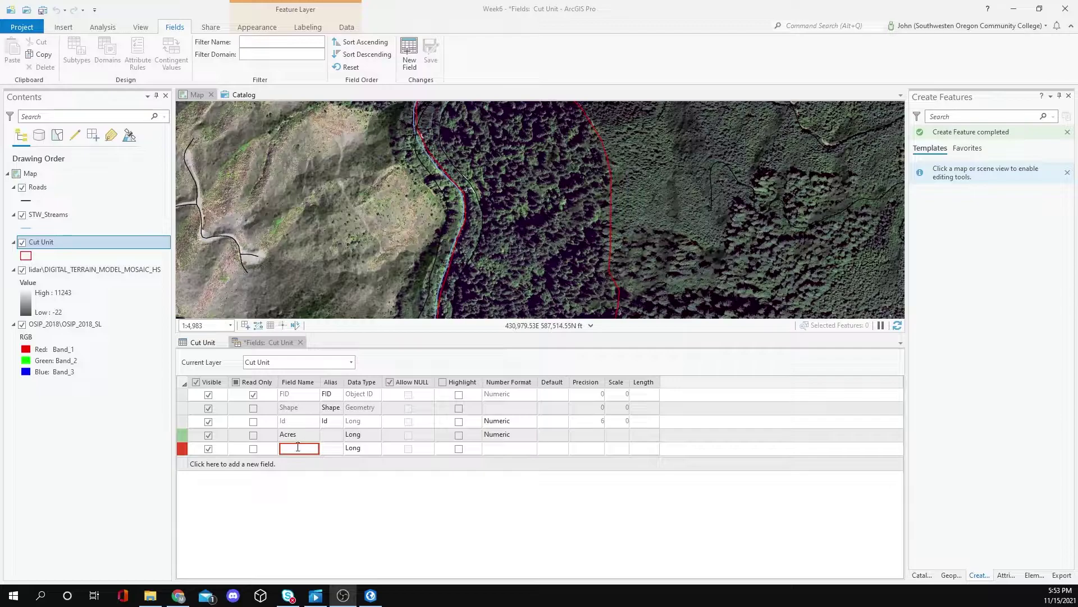
pyautogui.click(298, 447)
pyautogui.write('Pa')
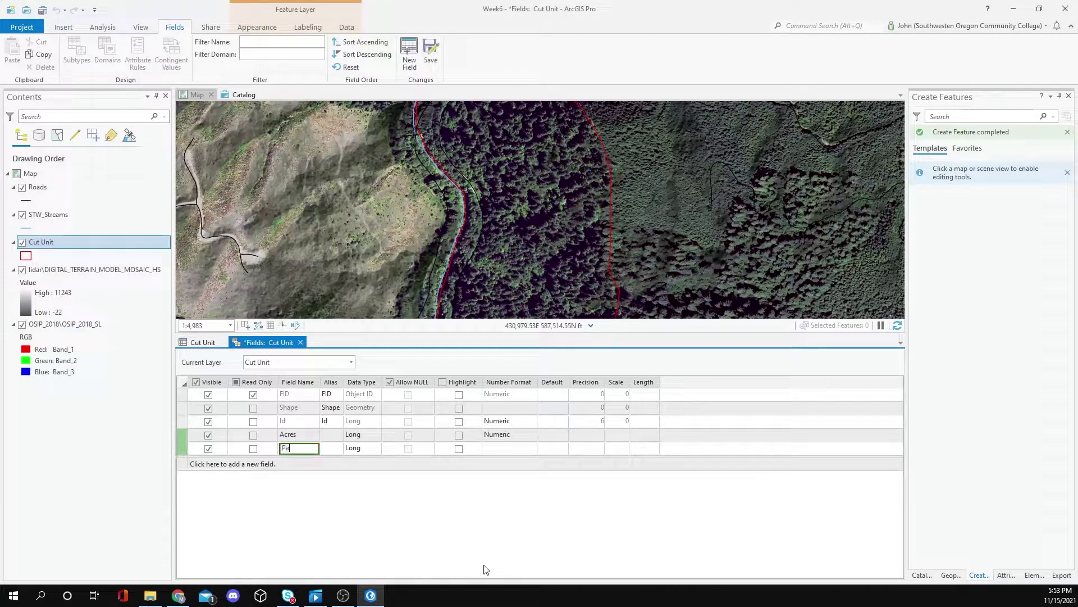
pyautogui.write('rimeter')
# - Give the Parimeter field a Numeric format with fewer decimal places, then close the field design view and save all changes
pyautogui.click(501, 449)
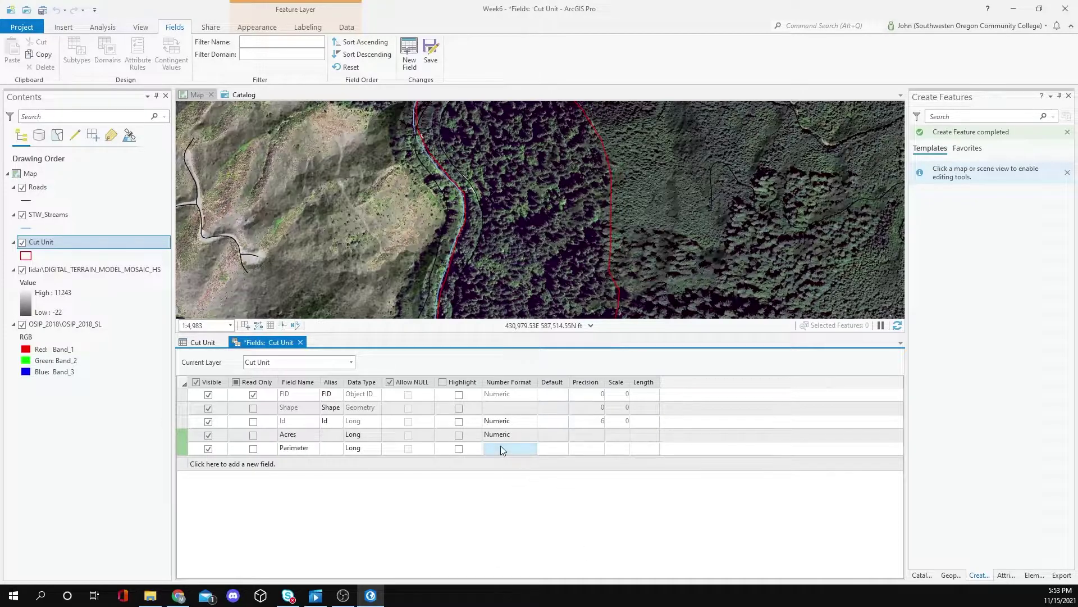
pyautogui.click(506, 451)
pyautogui.click(531, 449)
pyautogui.click(573, 285)
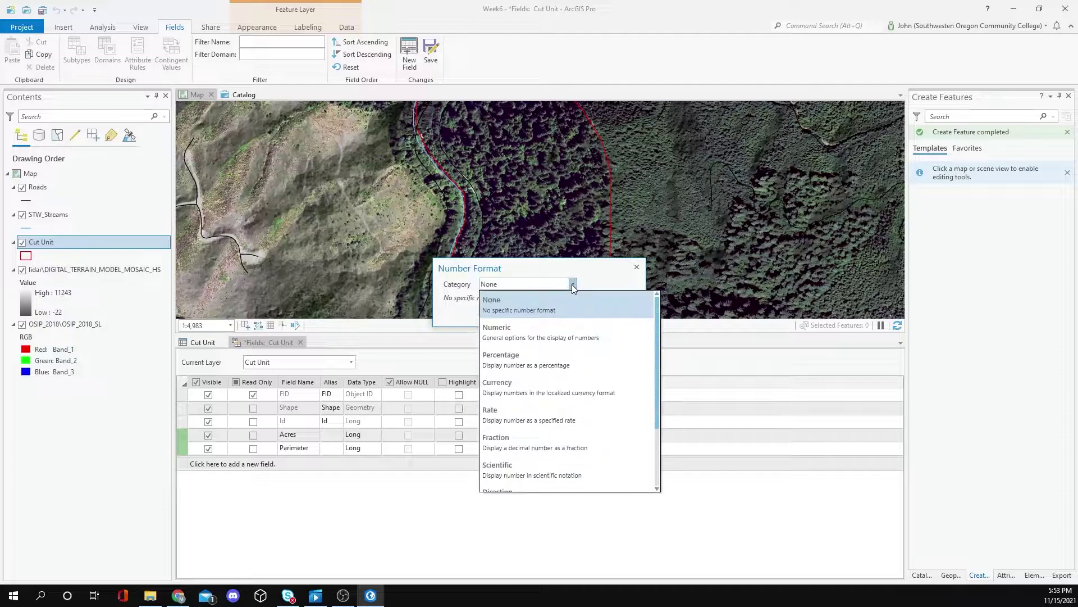
pyautogui.click(544, 333)
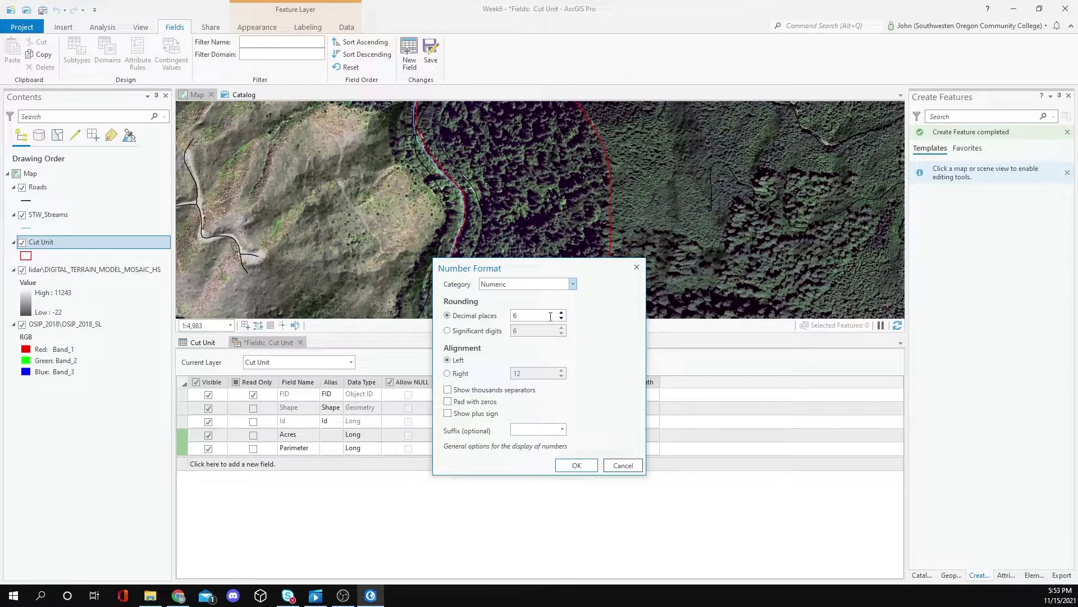
pyautogui.click(561, 319)
pyautogui.click(576, 465)
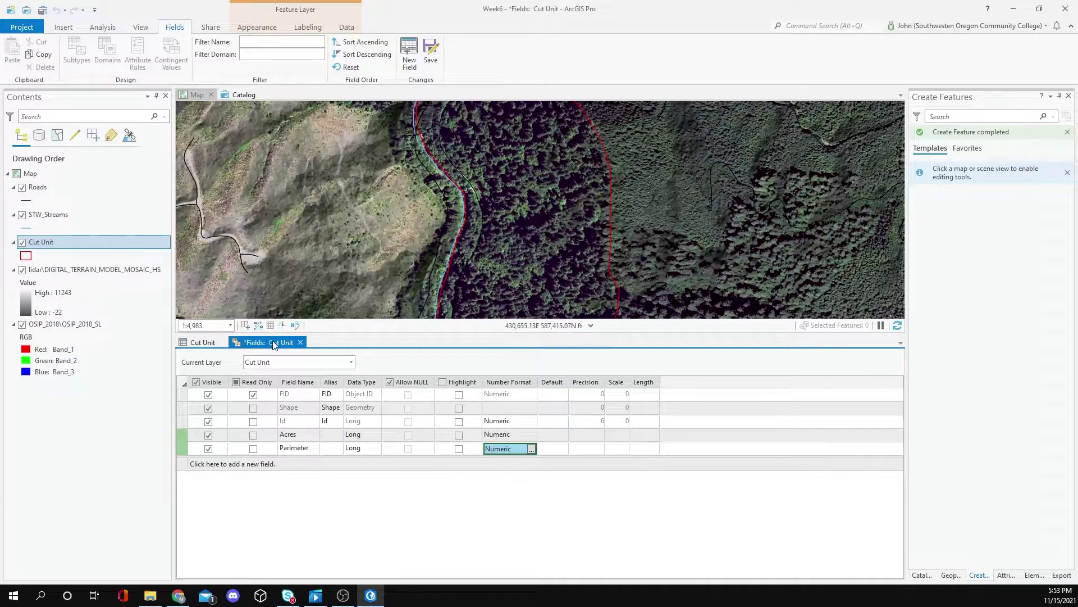
pyautogui.click(300, 343)
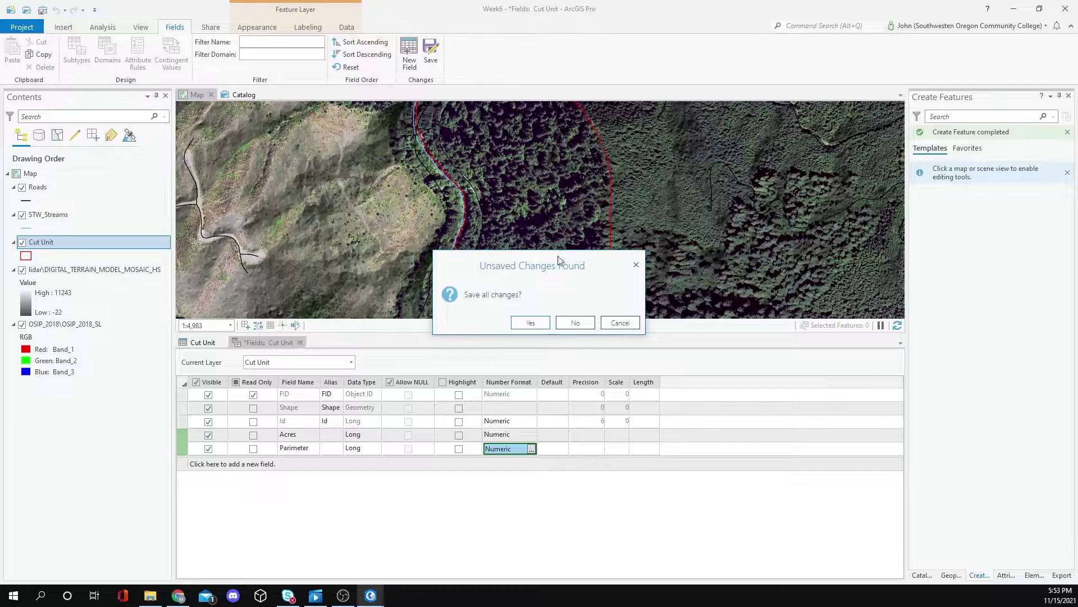
pyautogui.click(524, 327)
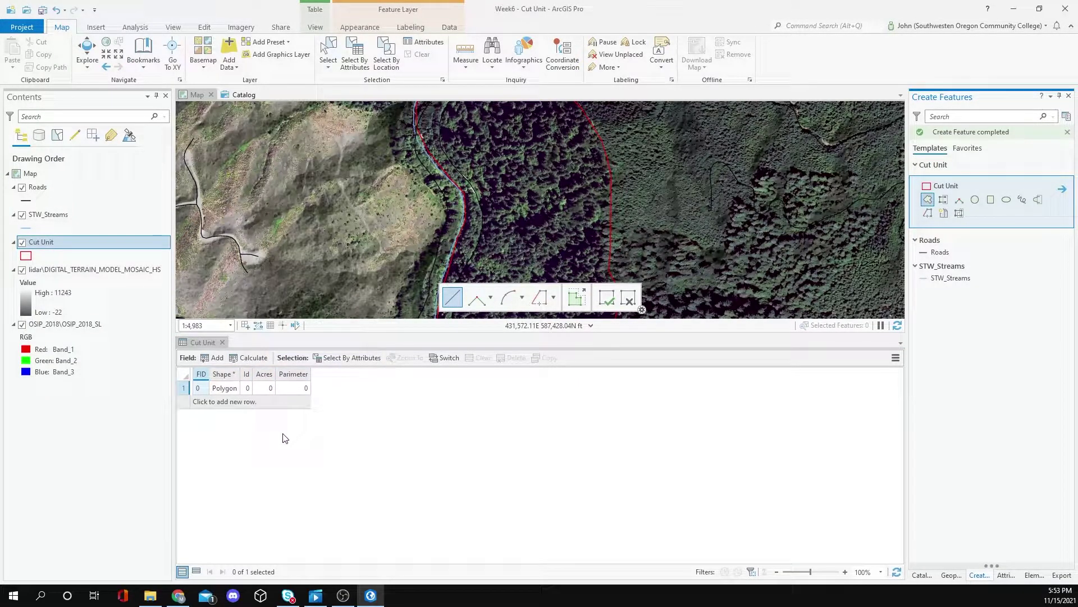
# - Calculate the Acres field's geometry as Area in Acres, using the Cut Unit layer's coordinate system
pyautogui.rightClick(267, 375)
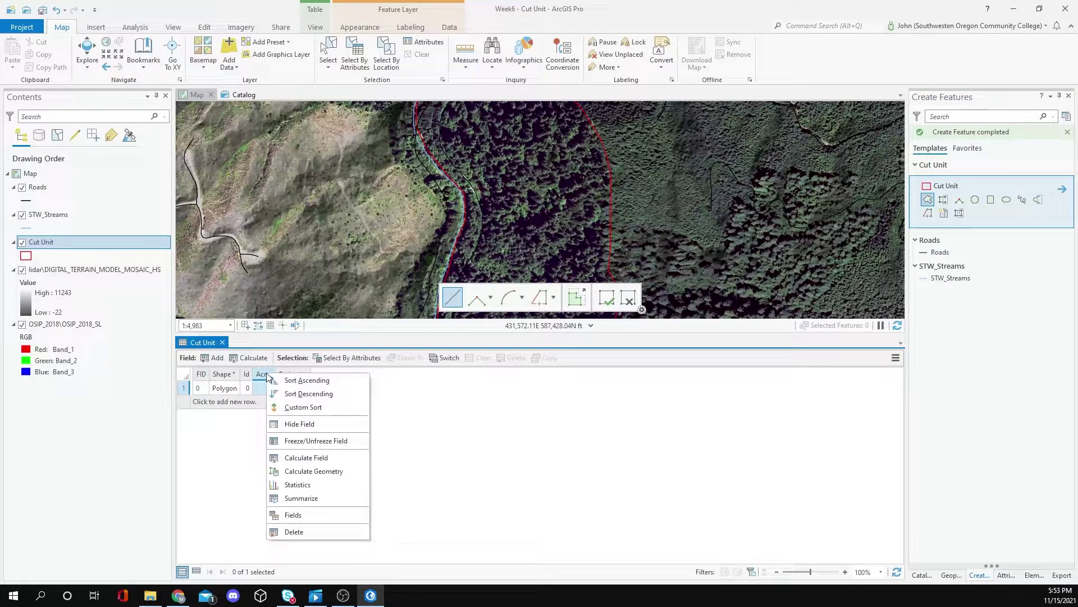
pyautogui.click(318, 472)
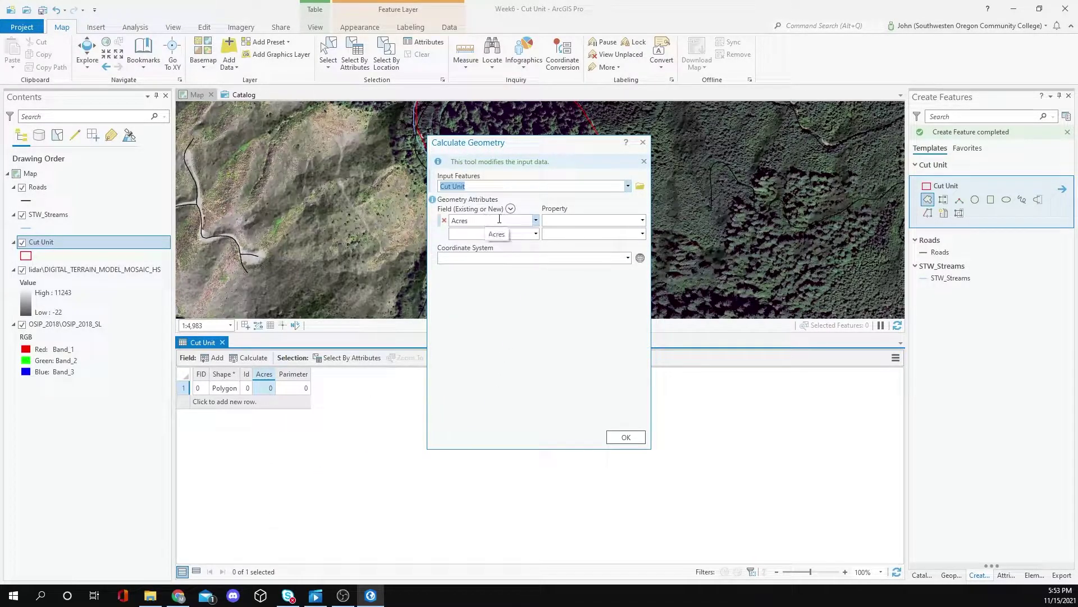
pyautogui.click(643, 220)
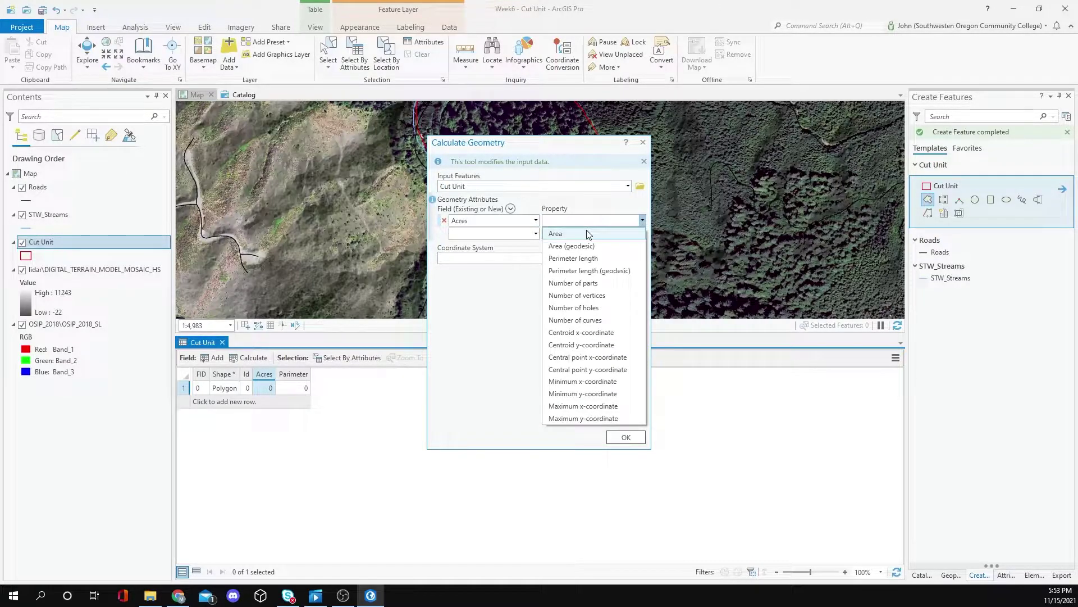
pyautogui.click(583, 233)
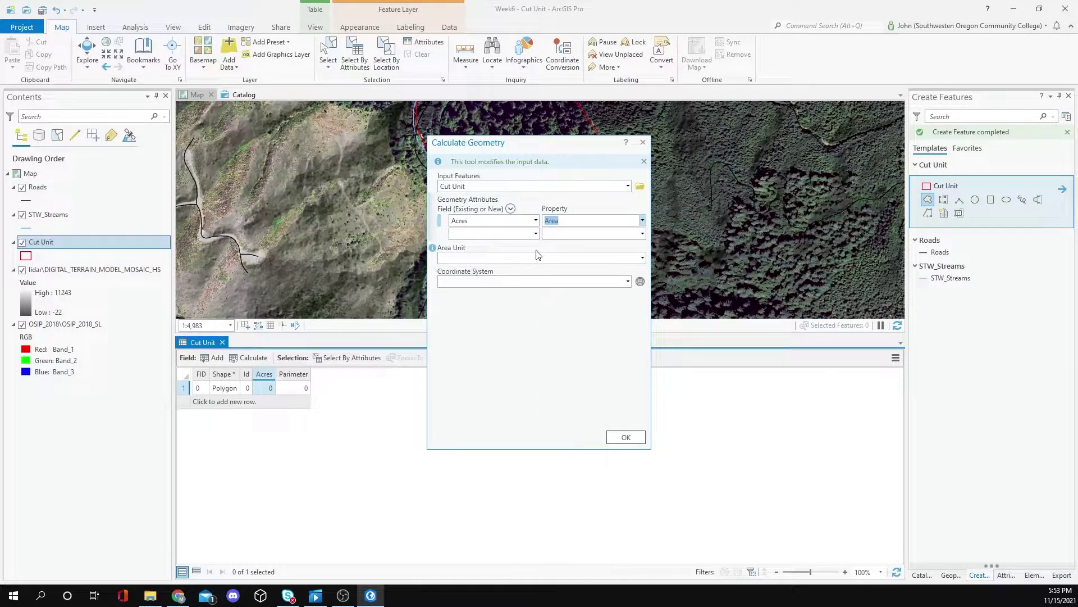
pyautogui.click(630, 254)
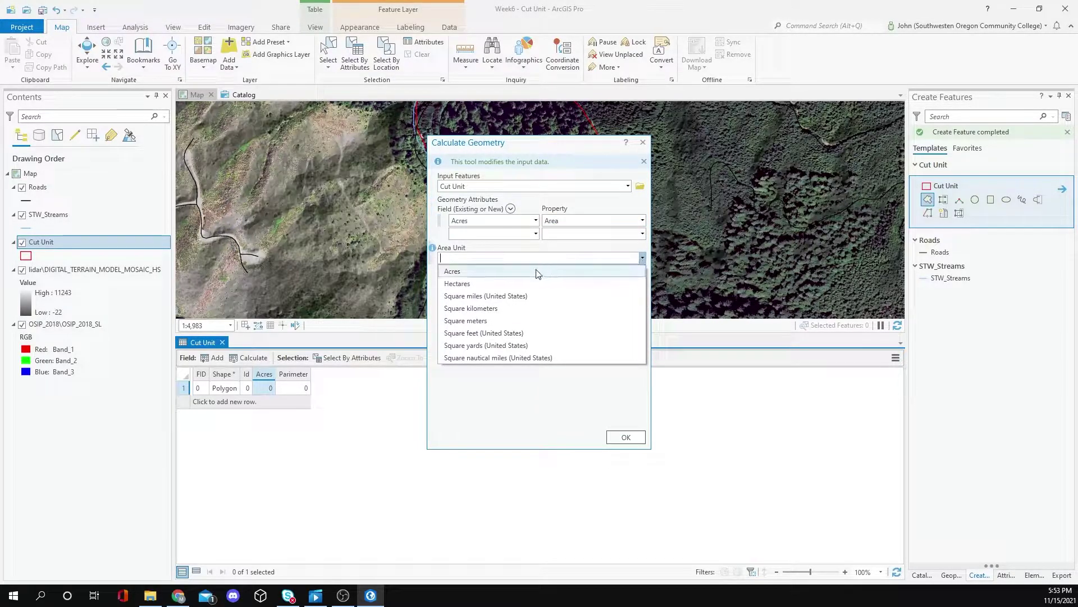
pyautogui.click(536, 272)
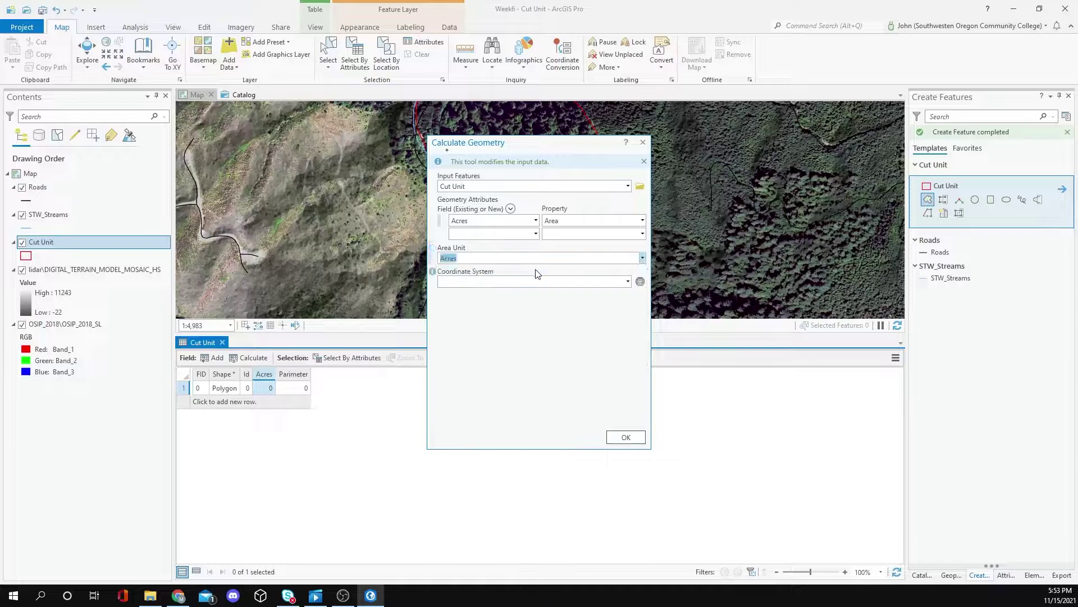
pyautogui.click(628, 282)
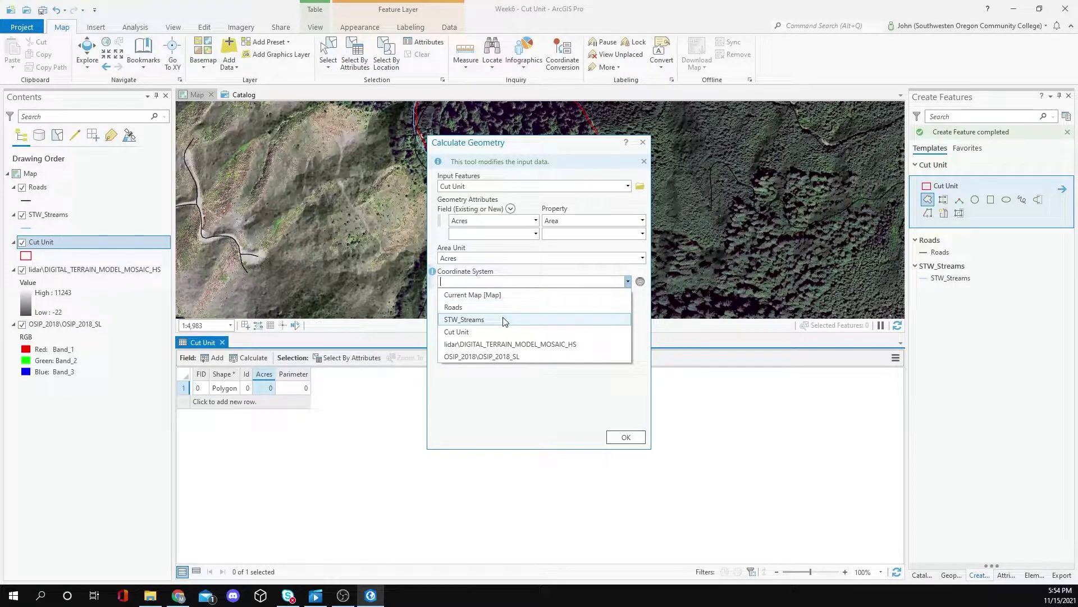
pyautogui.click(494, 331)
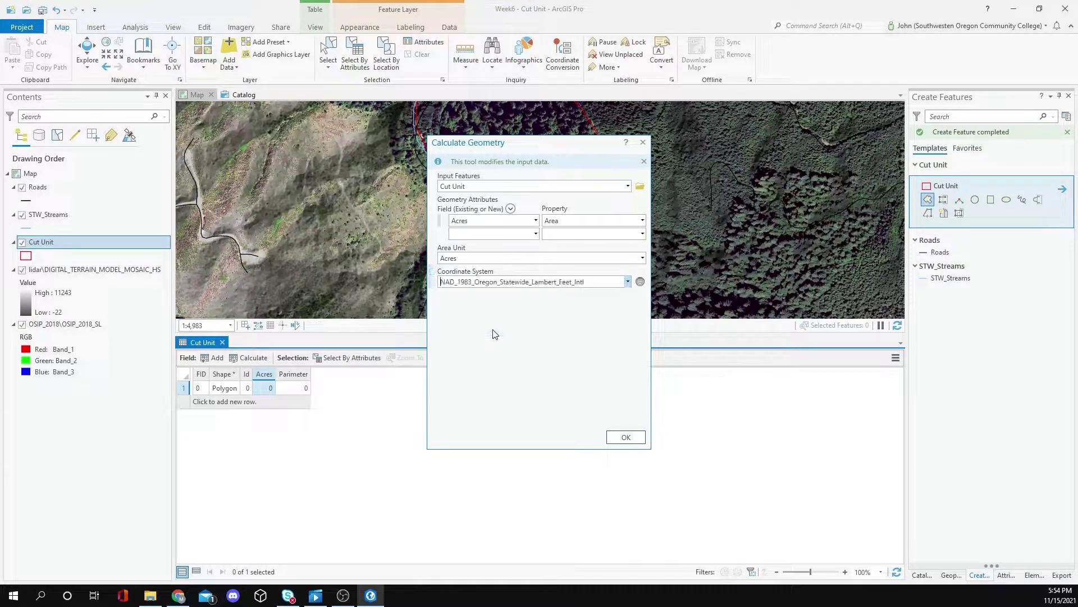
pyautogui.click(627, 438)
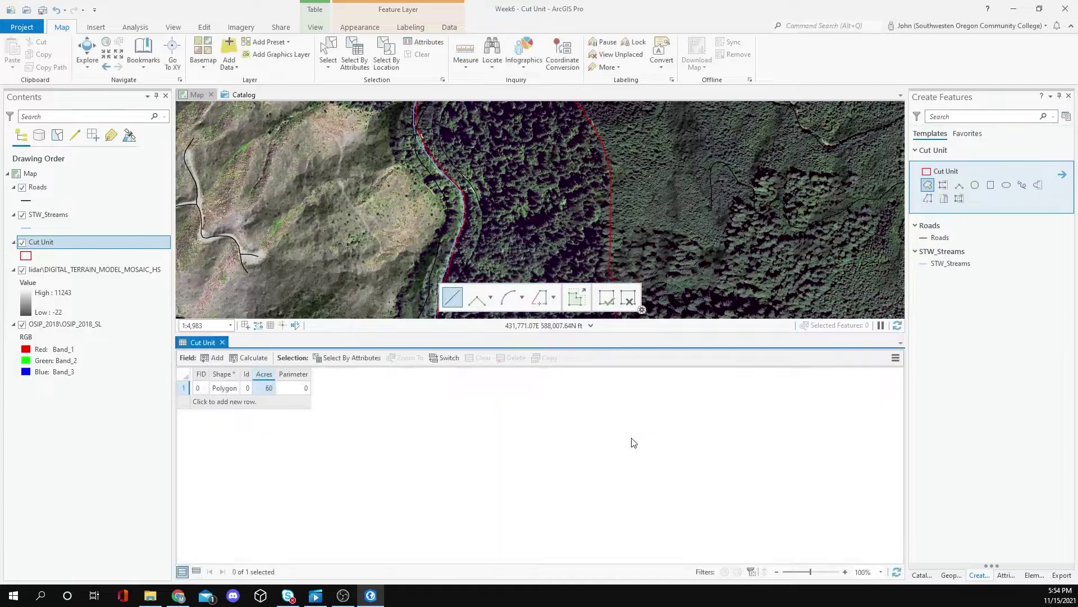
pyautogui.click(296, 392)
pyautogui.rightClick(293, 375)
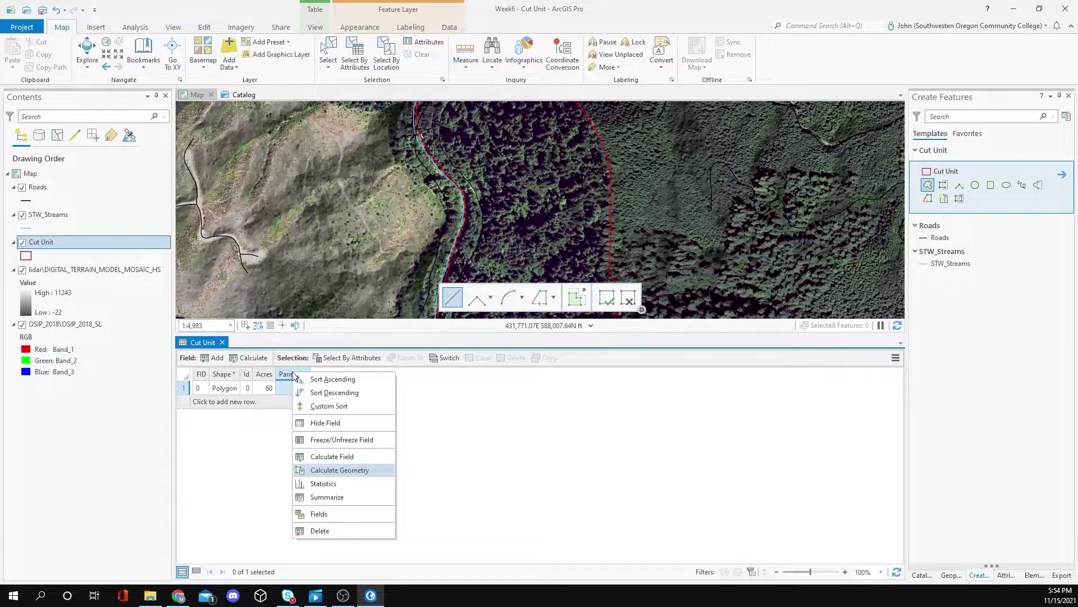
pyautogui.click(338, 459)
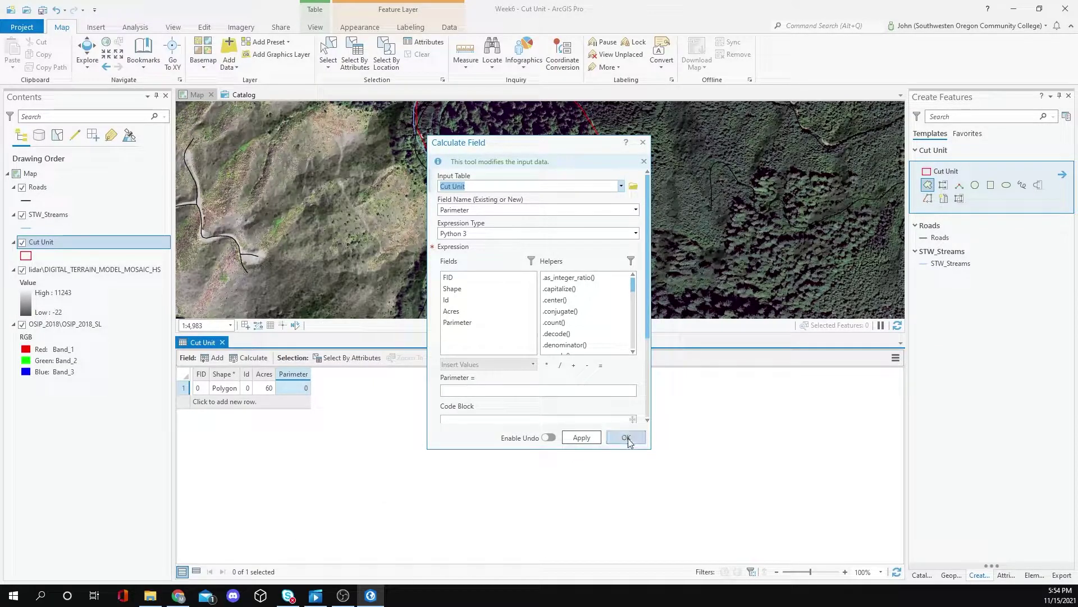
pyautogui.click(643, 142)
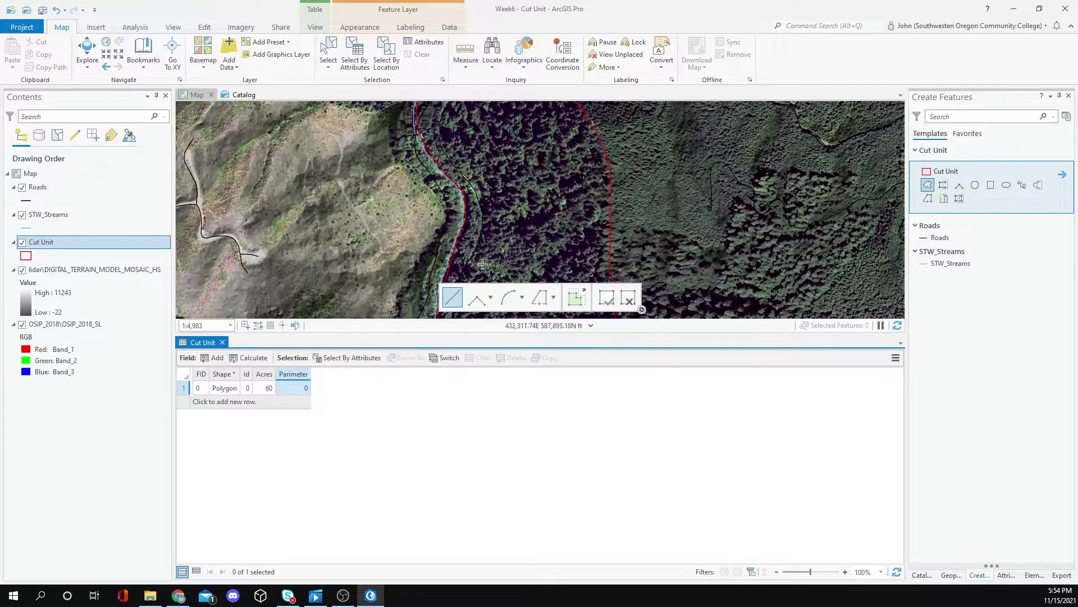
# - Calculate the Parimeter field's geometry as Perimeter length in Yards (United States), using NAD_1983_Oregon_Statewide_Lambert_Feet_Intl, and close the attribute table
pyautogui.rightClick(292, 372)
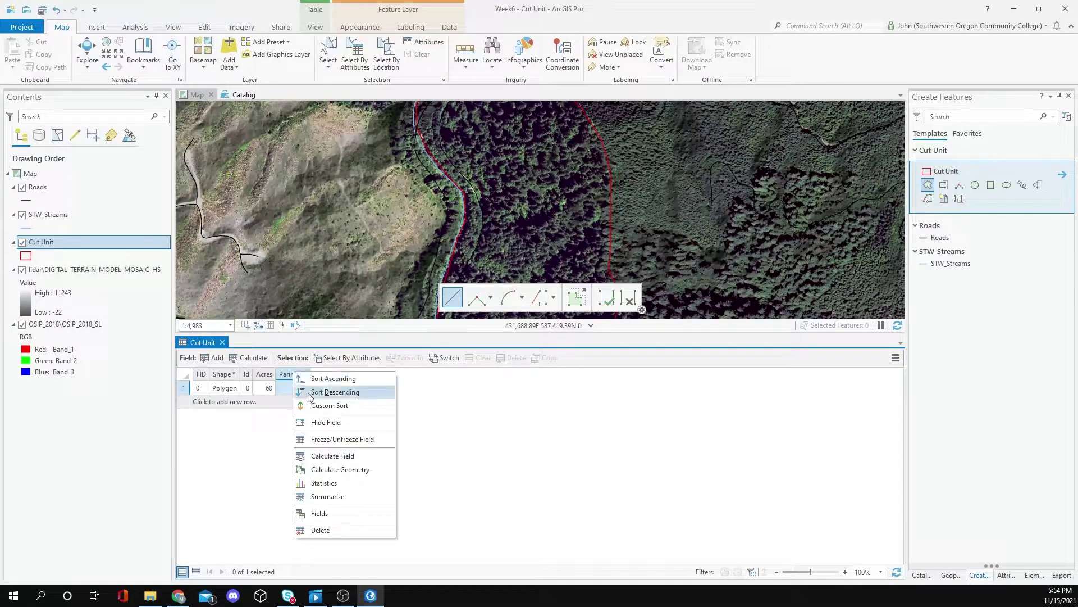
pyautogui.click(340, 470)
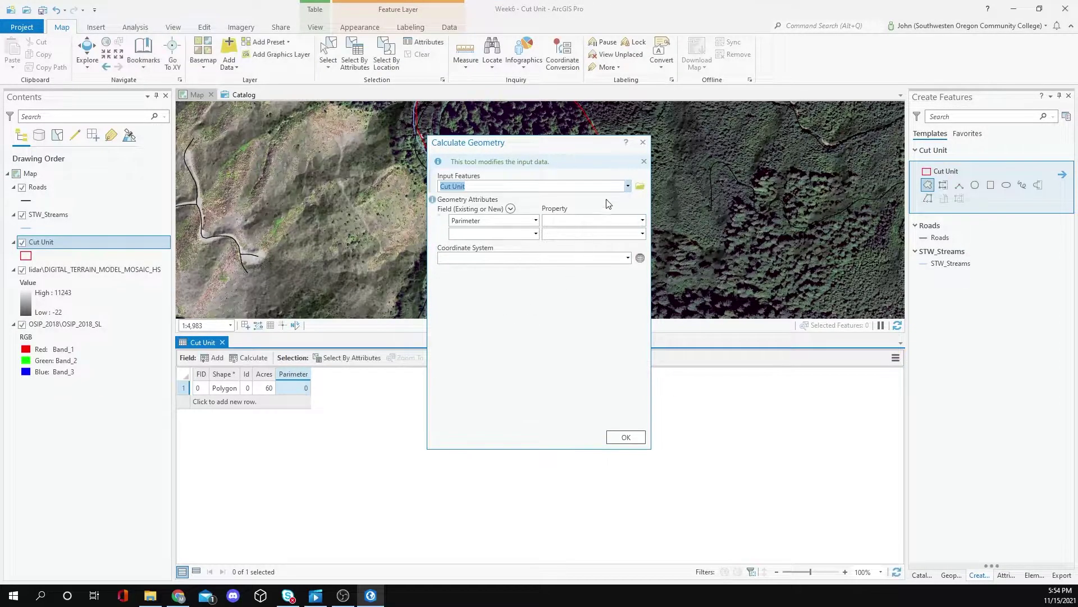
pyautogui.click(643, 221)
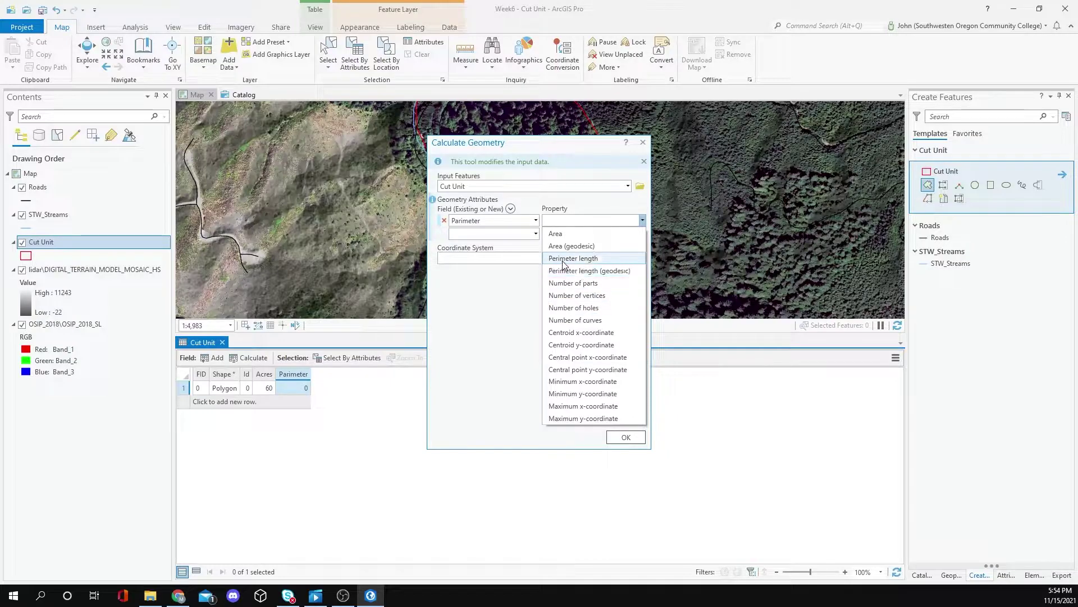
pyautogui.click(596, 261)
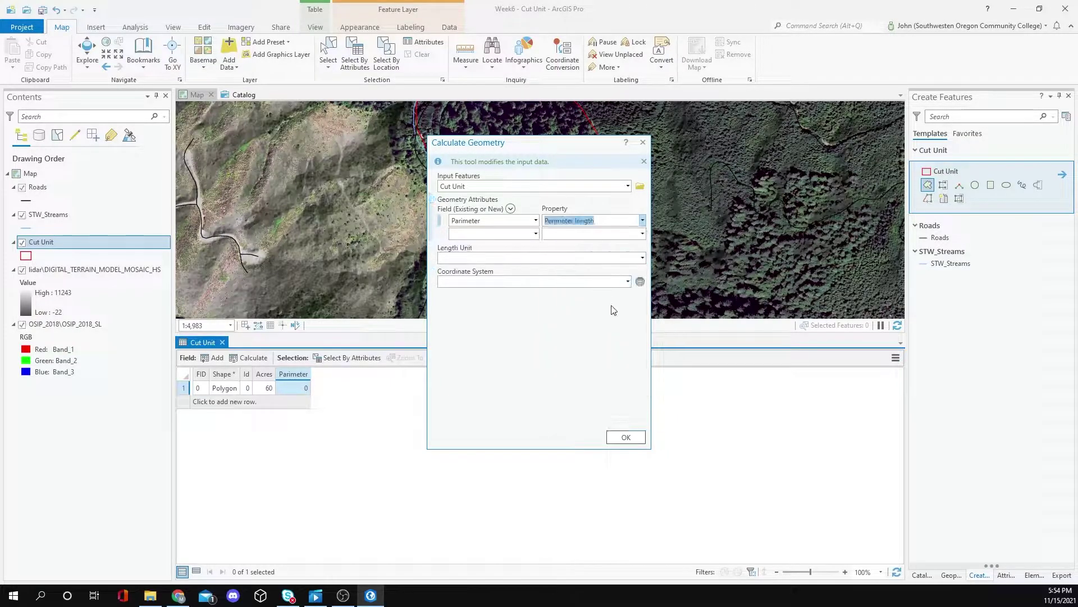
pyautogui.click(642, 258)
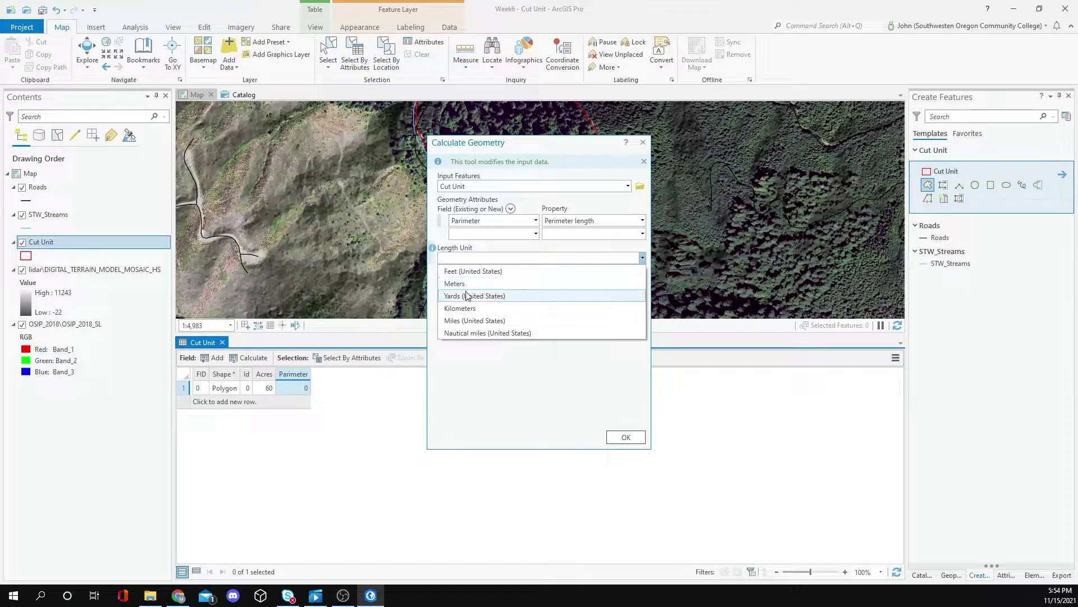
pyautogui.click(489, 297)
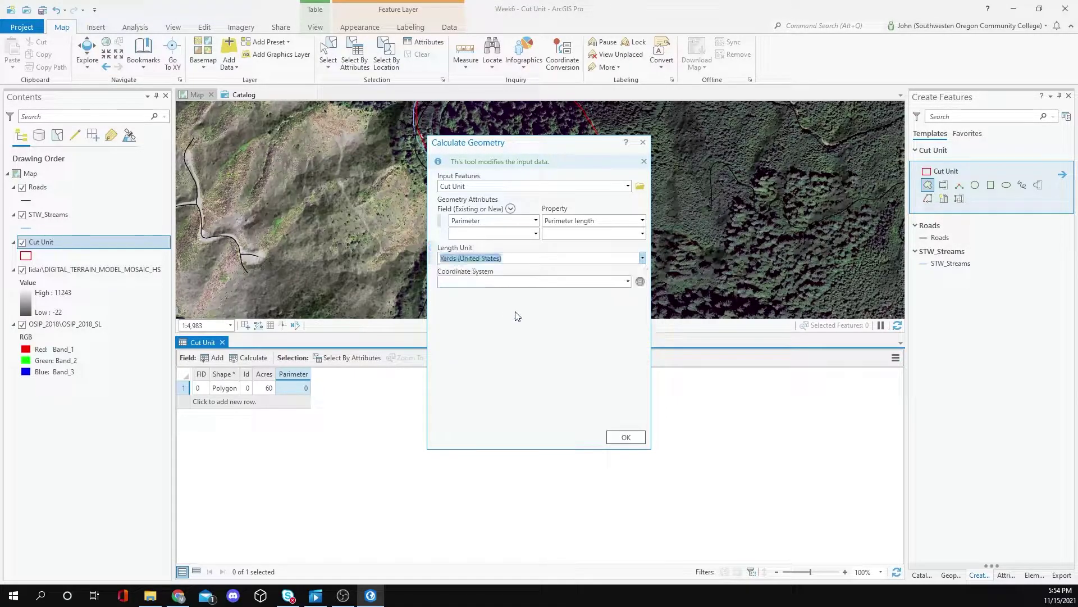
pyautogui.click(629, 281)
pyautogui.click(516, 332)
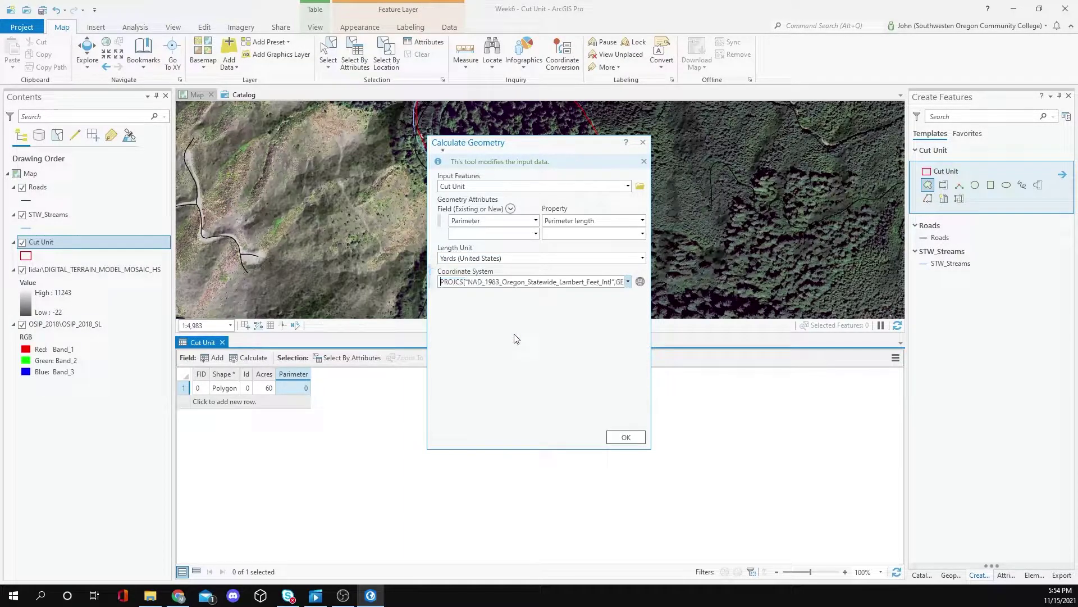
pyautogui.click(625, 438)
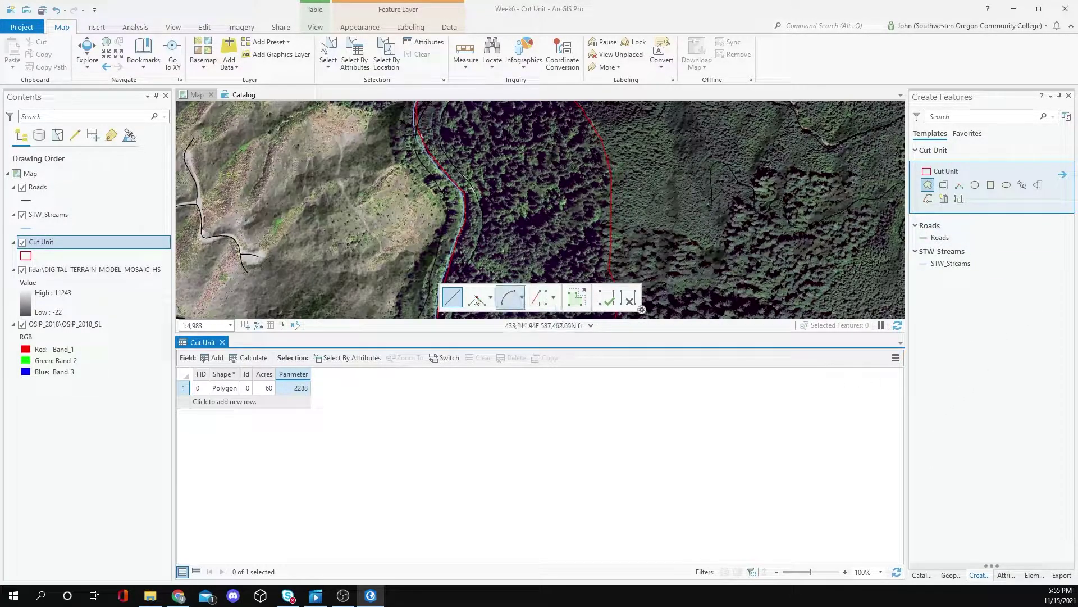
pyautogui.click(222, 342)
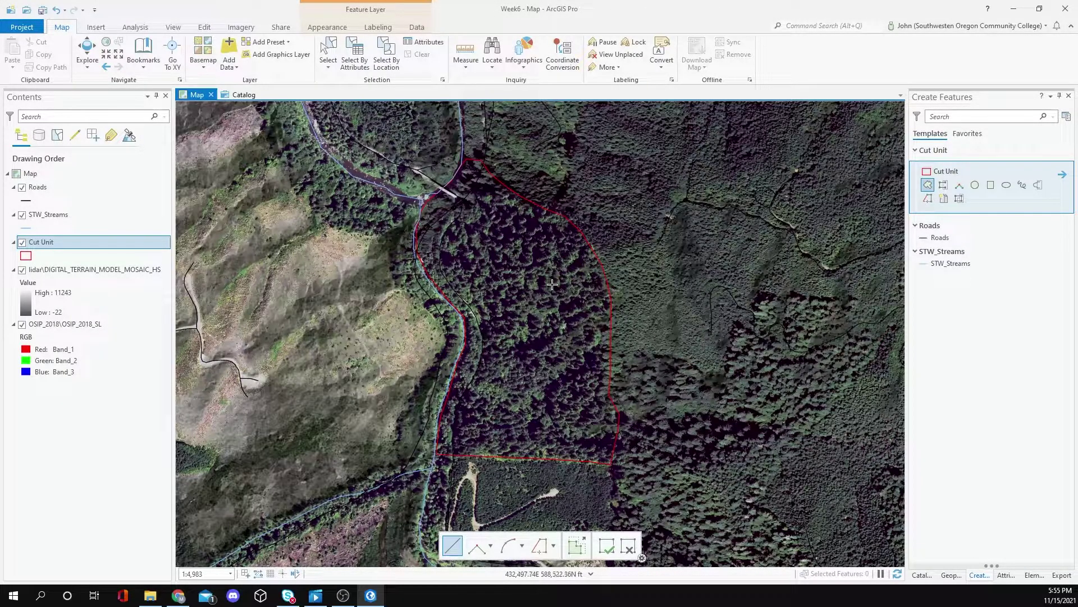
# - Open the Buffer geoprocessing tool from the Proximity toolset of the Analysis Tools
pyautogui.click(967, 116)
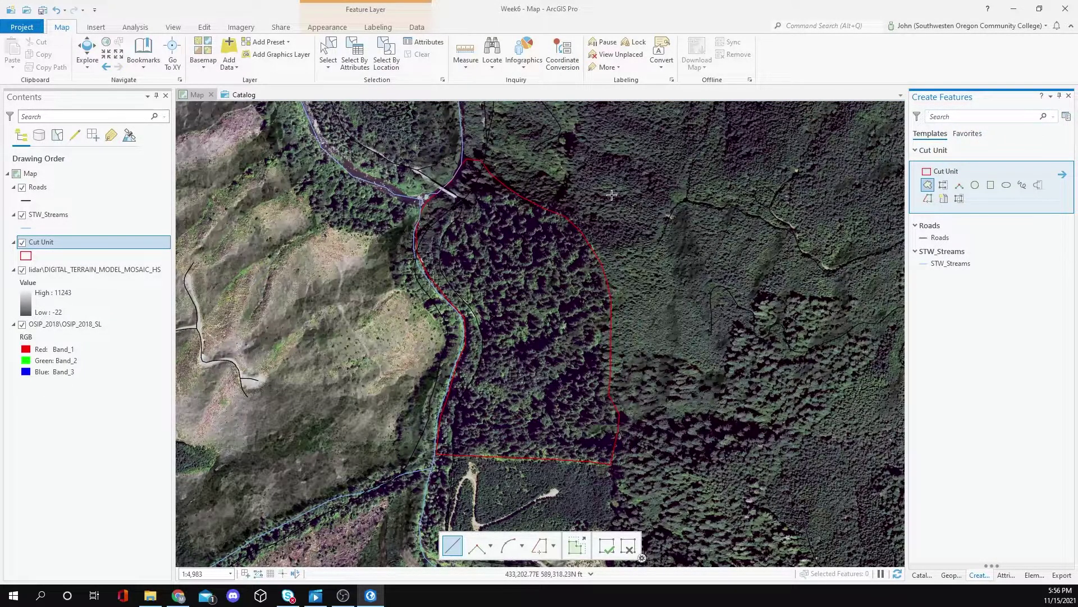
pyautogui.click(173, 27)
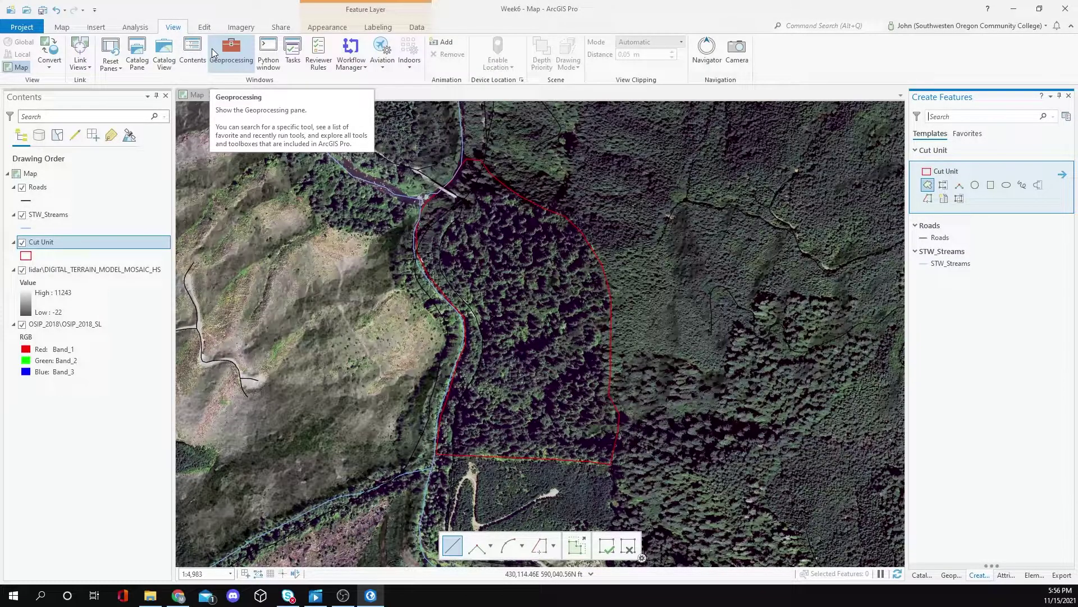
pyautogui.click(137, 32)
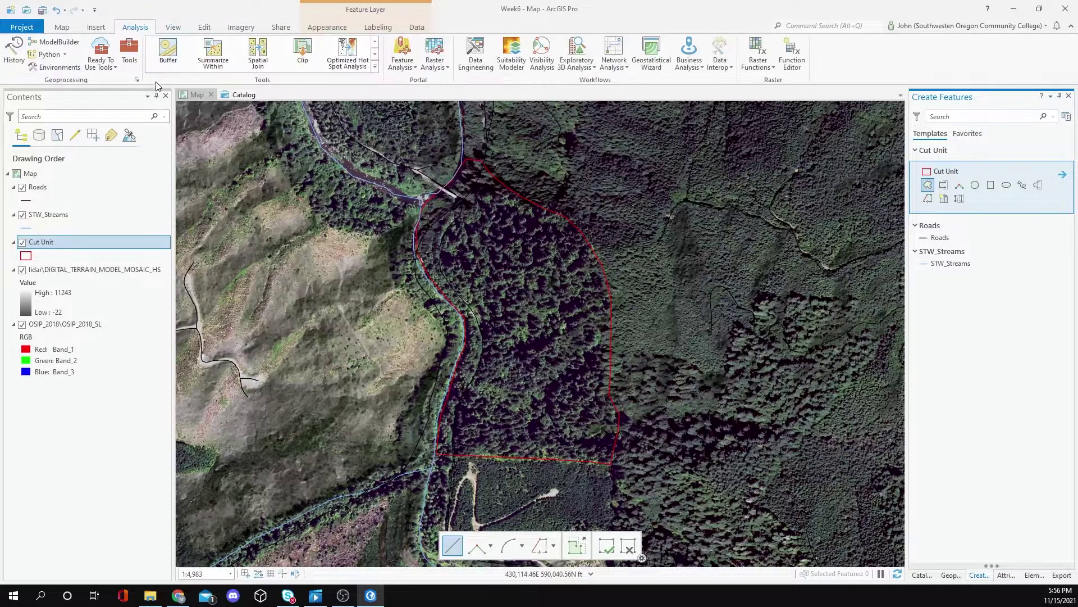
pyautogui.click(129, 61)
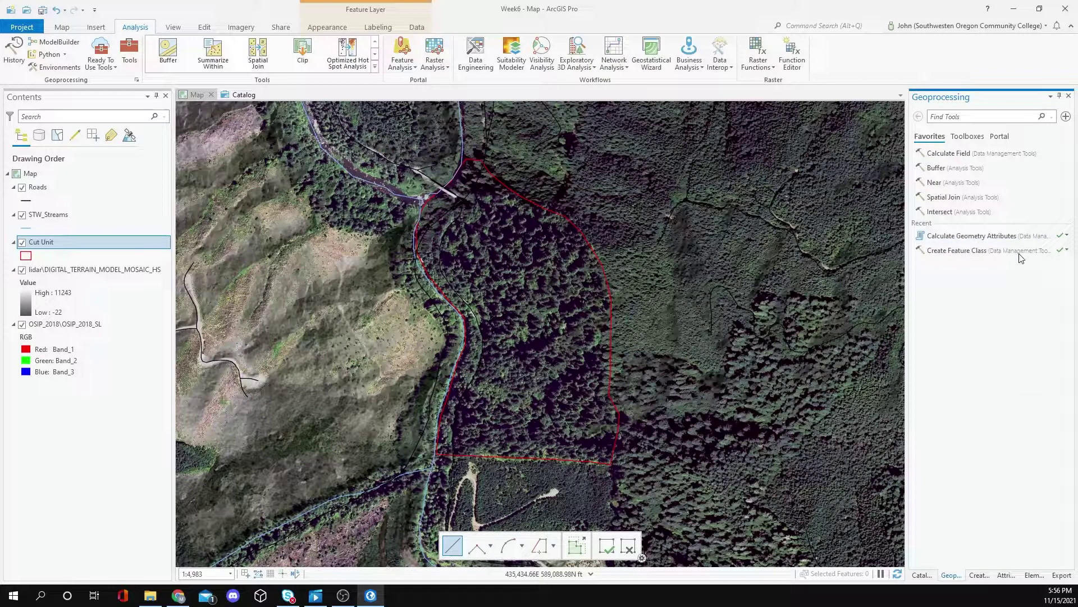
pyautogui.click(949, 173)
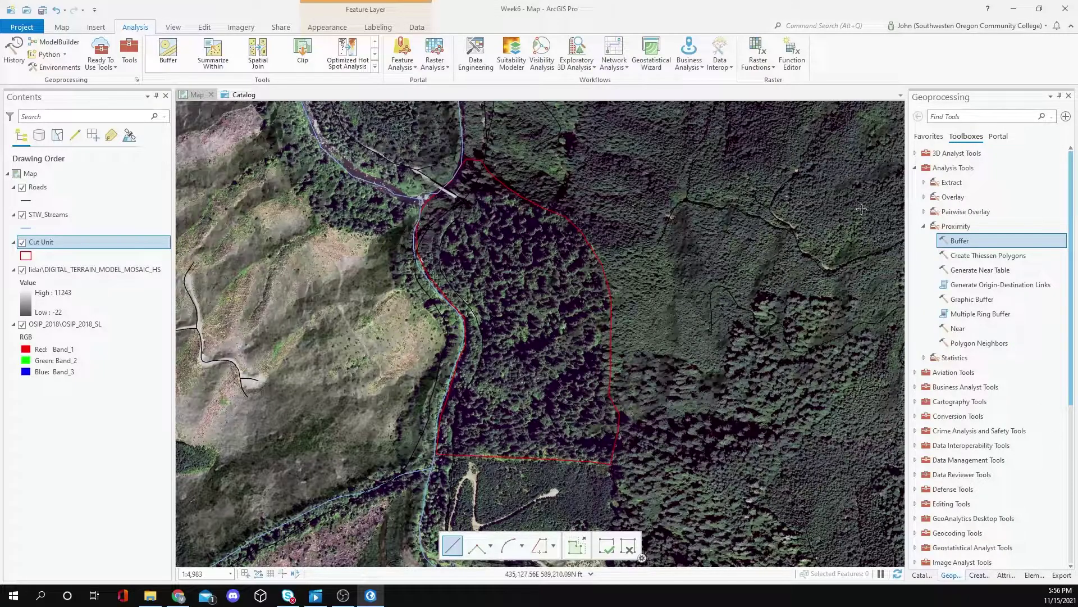
pyautogui.doubleClick(960, 243)
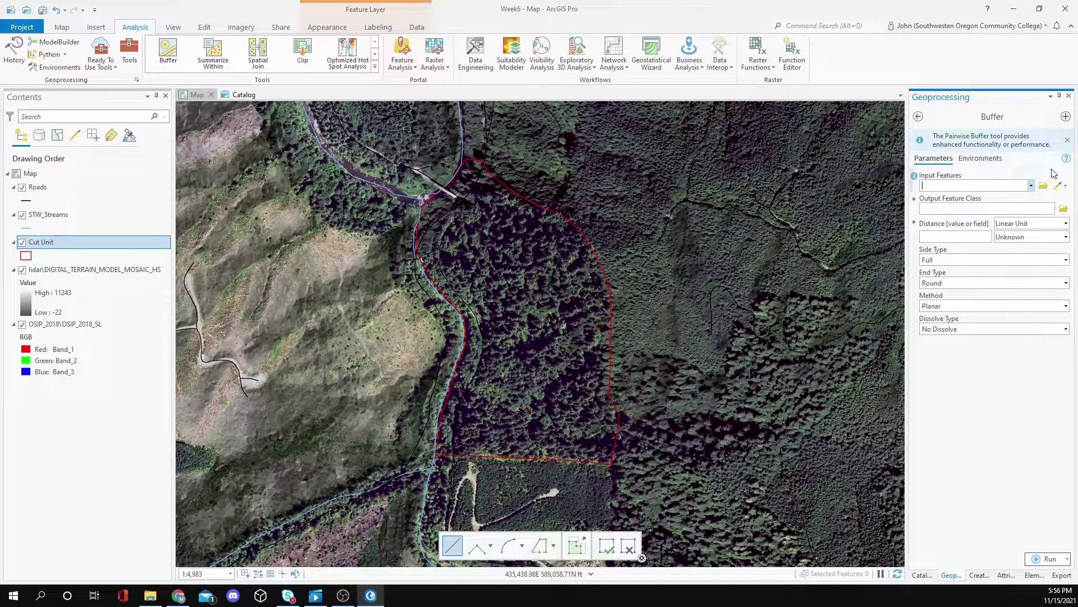
pyautogui.moveTo(1070, 162)
# - Select individual stream segments around the Cut Unit on the map, ending with the one along its western boundary
pyautogui.click(59, 26)
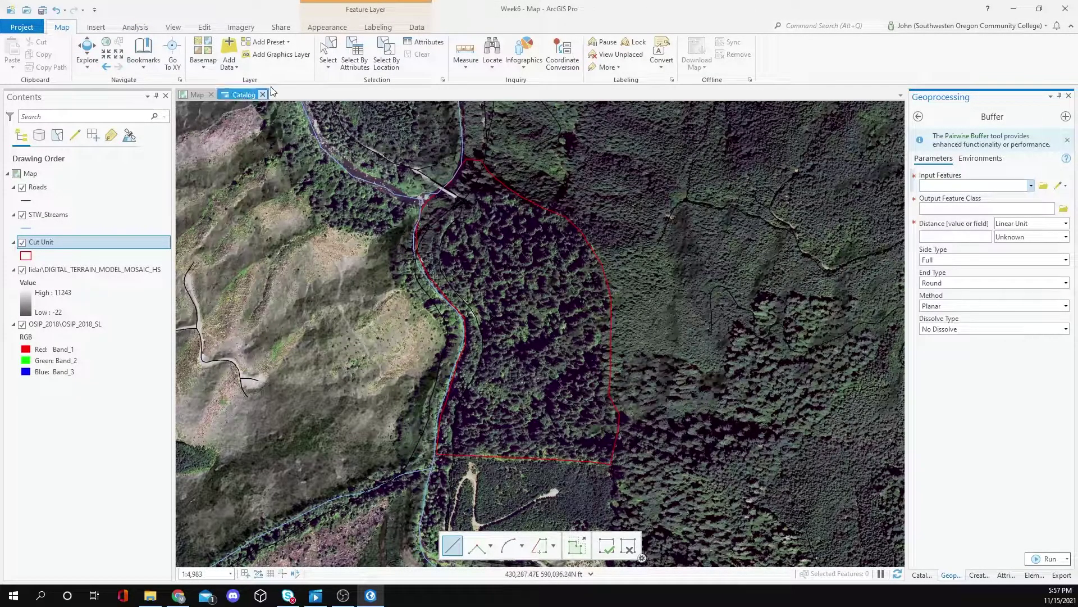
pyautogui.click(337, 52)
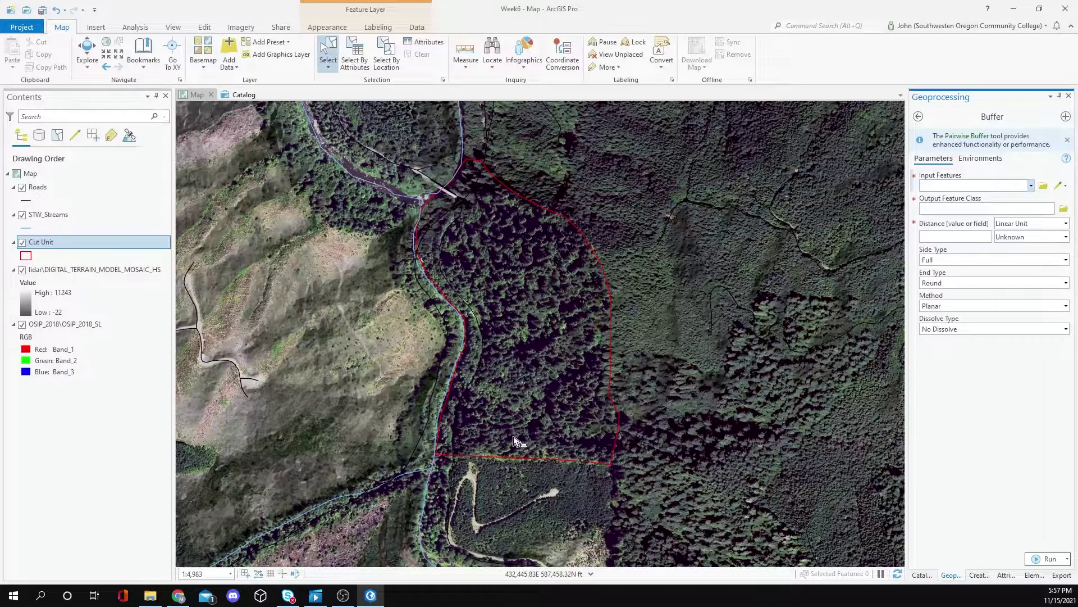
pyautogui.click(419, 201)
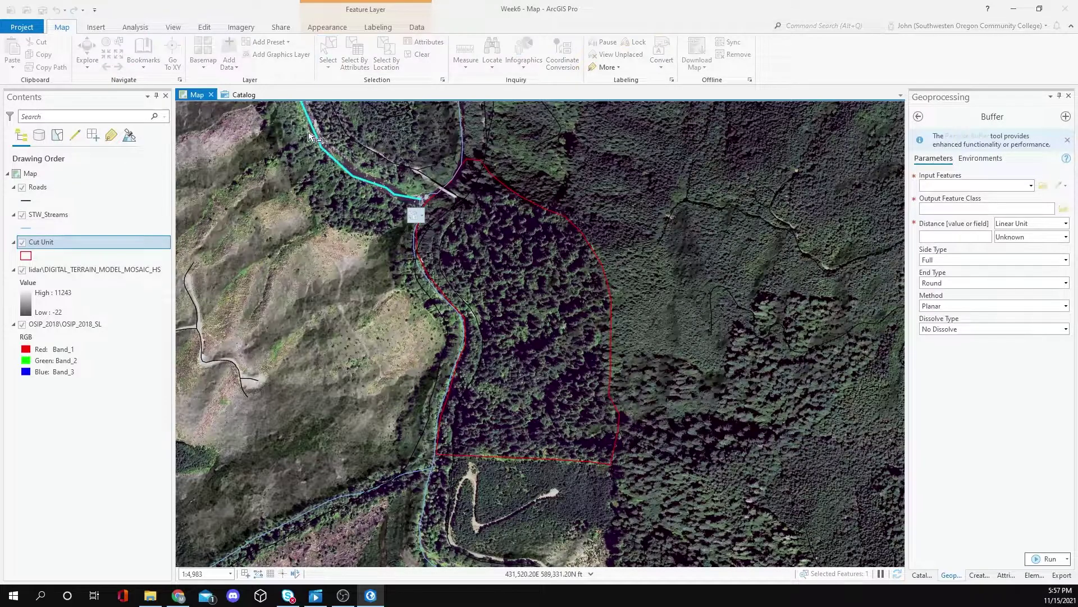
pyautogui.click(464, 148)
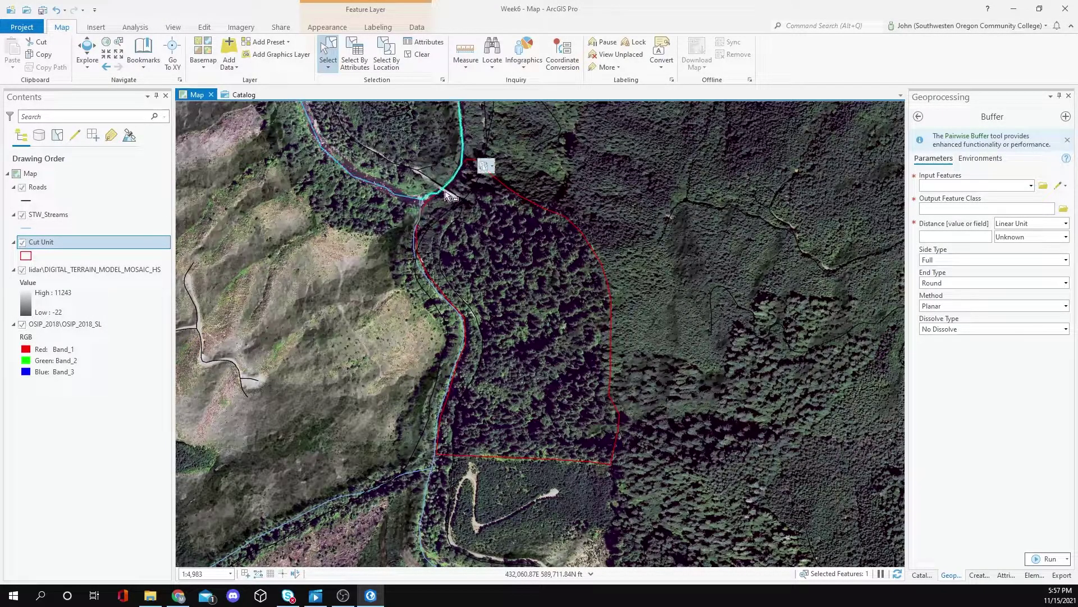
pyautogui.click(441, 298)
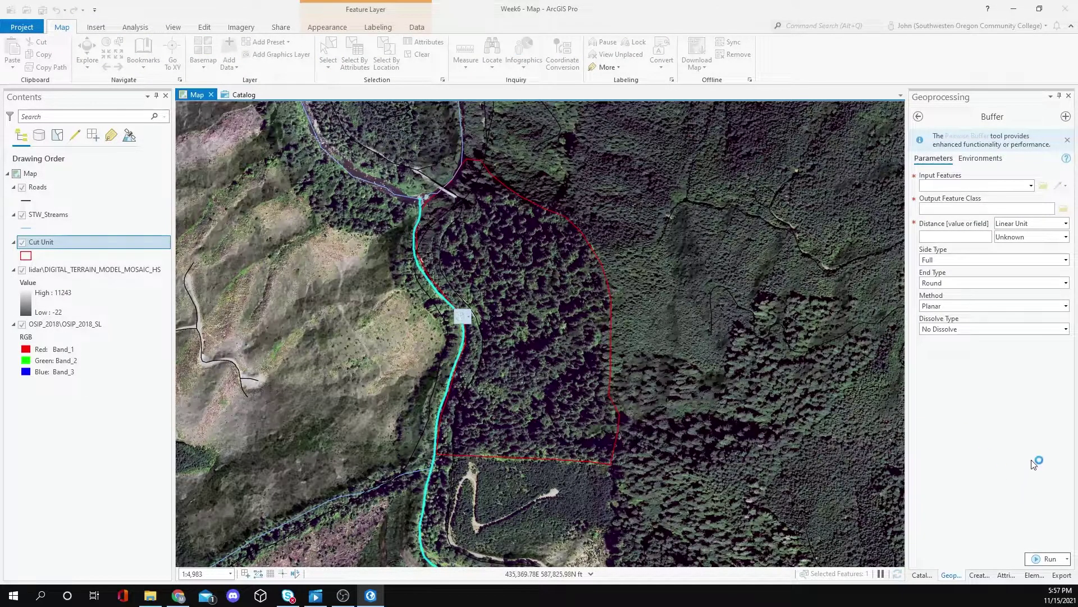
# - Examine the dissolve type illustration in the Buffer tool's online help, return to ArcGIS Pro and clear the map selection
pyautogui.click(1066, 160)
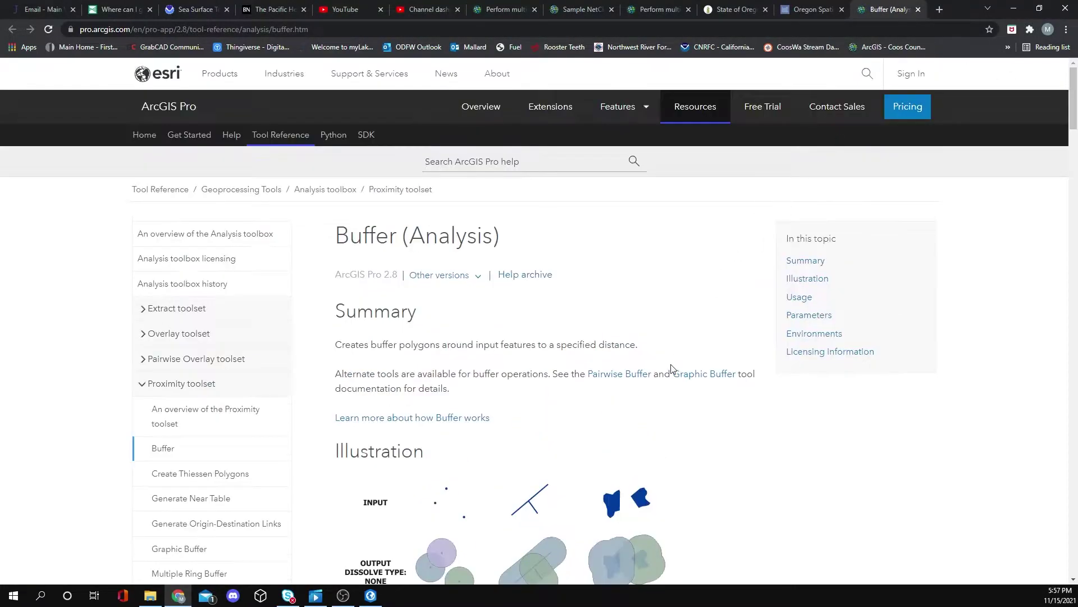
pyautogui.scroll(-4, 673, 367)
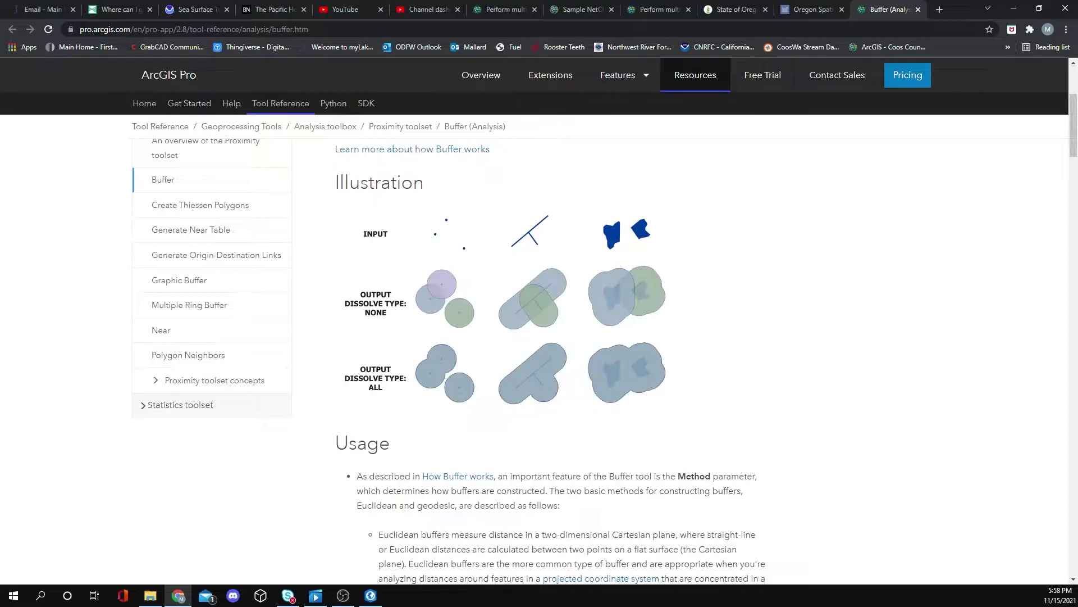
pyautogui.click(1016, 9)
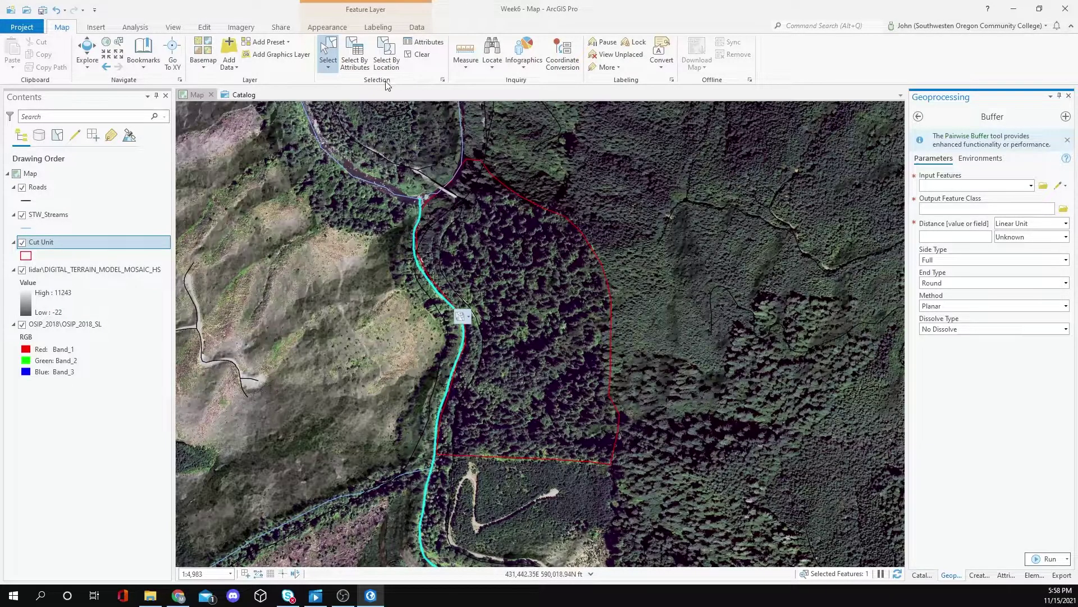
pyautogui.click(418, 55)
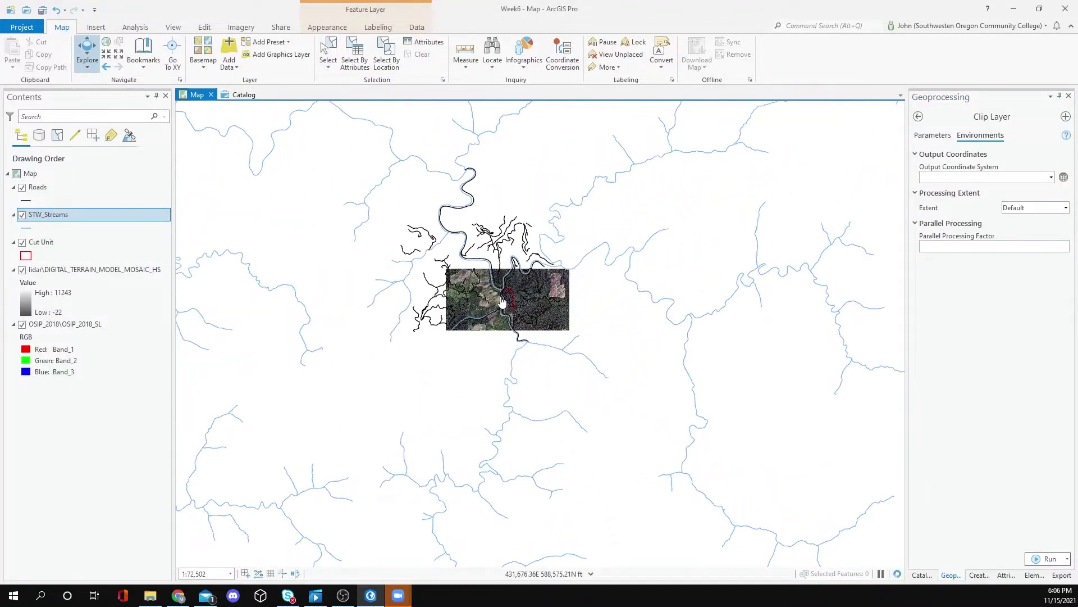
# - Leave the Clip Layer tool, search the geoprocessing tools for buffer and open the Buffer analysis tool
pyautogui.scroll(-3, 502, 302)
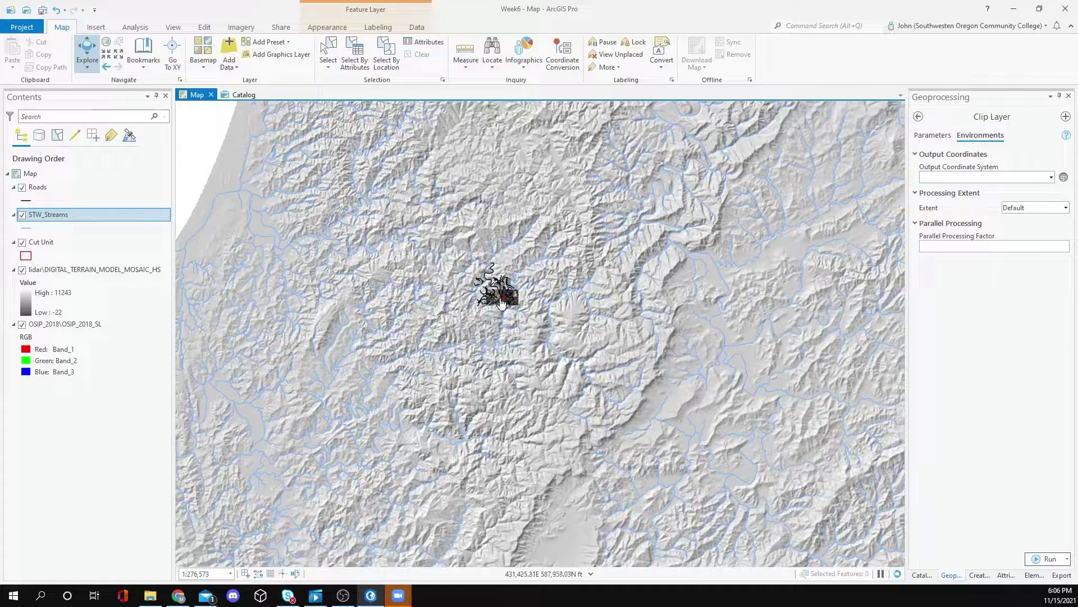
pyautogui.scroll(8, 502, 303)
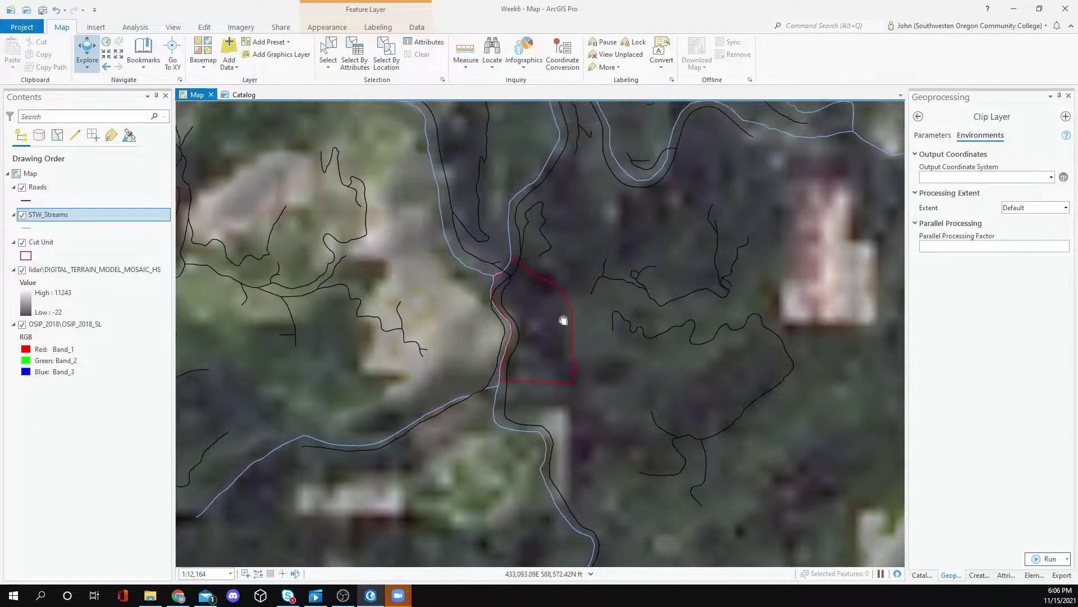
pyautogui.scroll(-1, 550, 336)
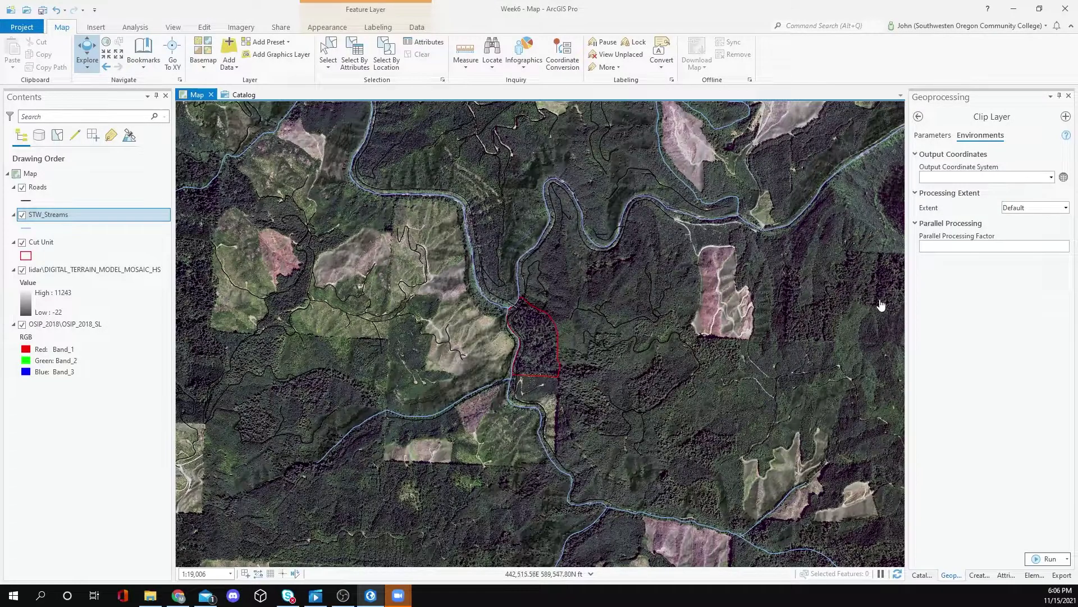
pyautogui.click(918, 118)
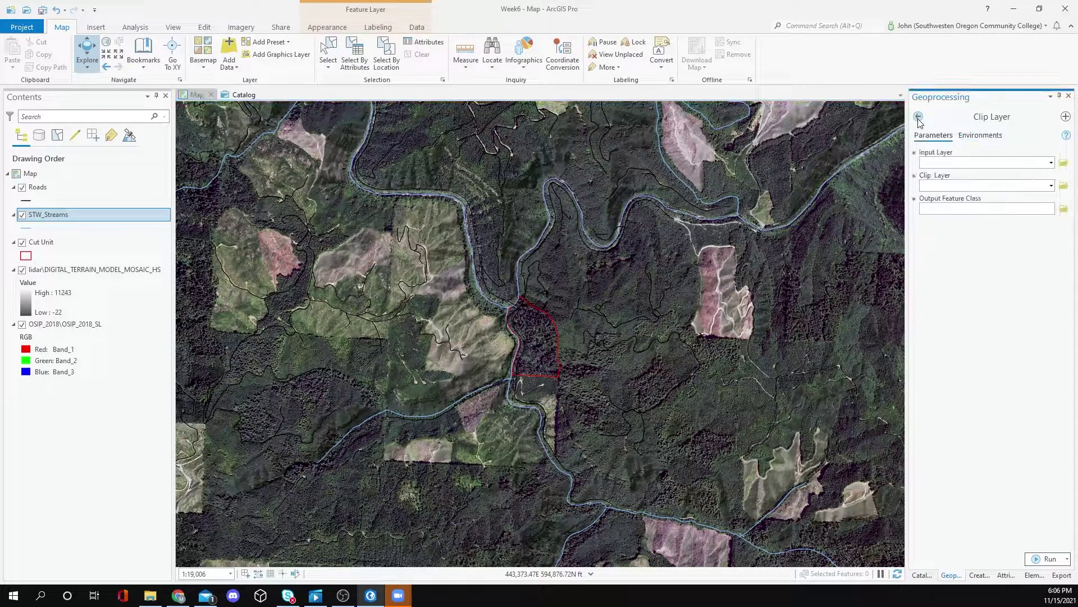
pyautogui.click(919, 118)
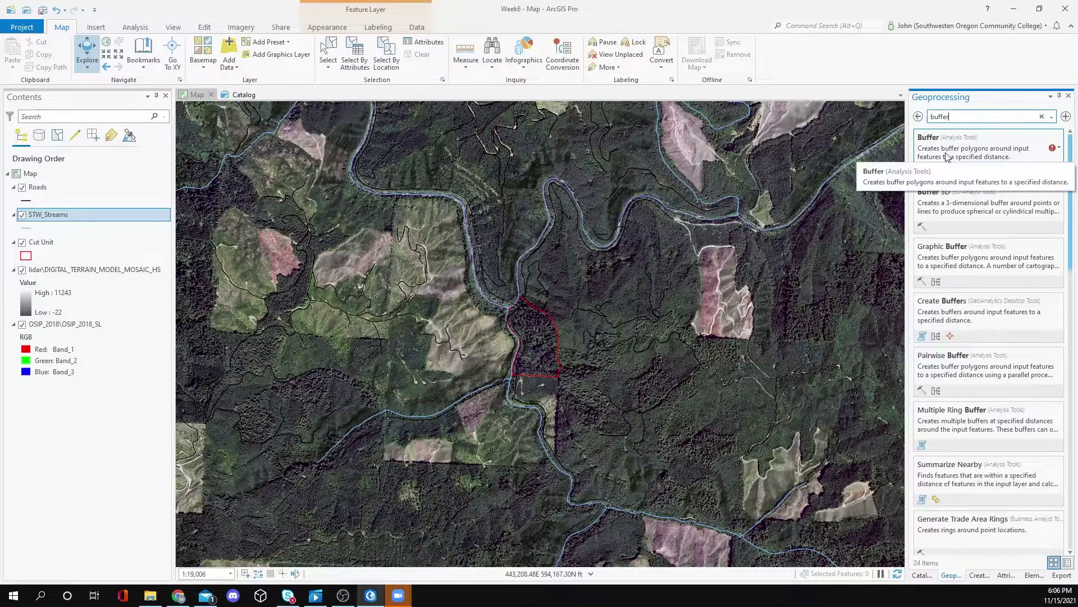
pyautogui.click(935, 141)
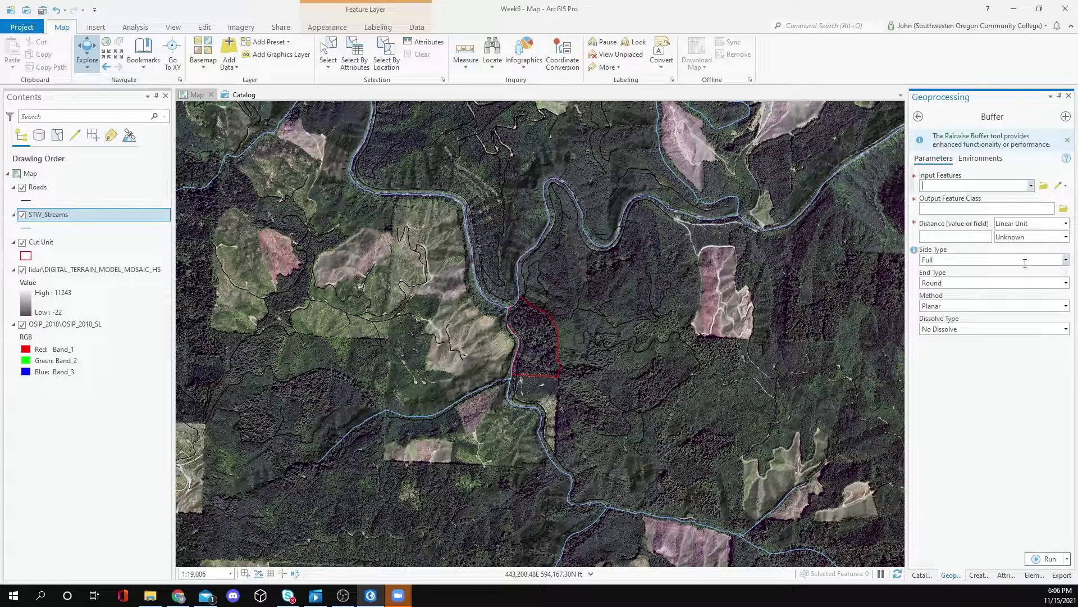
# - Set the Buffer tool's input features to STW_Streams and its linear distance to 100 Feet
pyautogui.click(1032, 186)
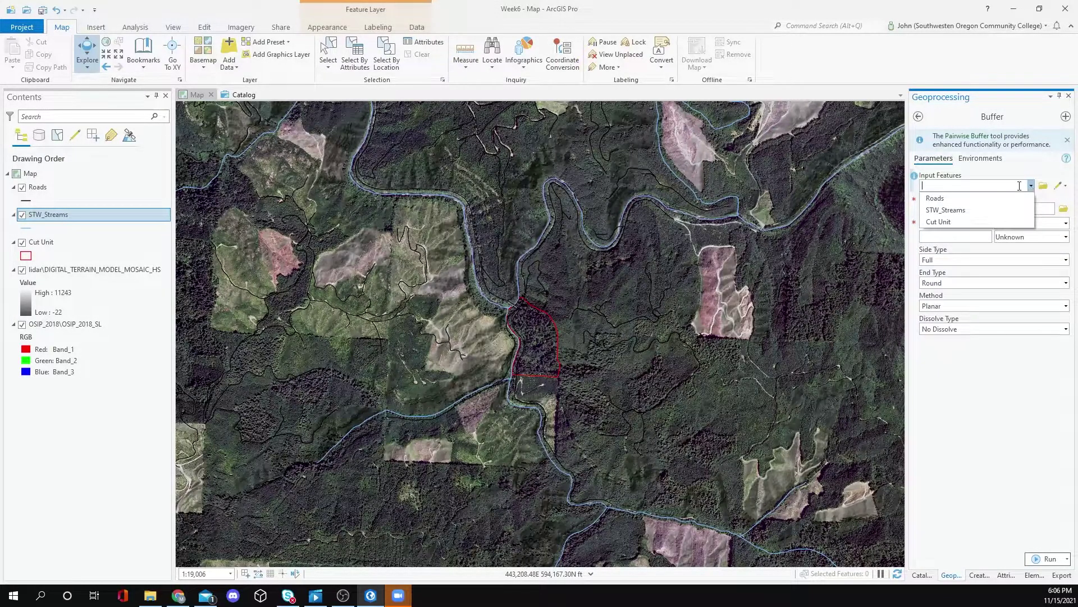
pyautogui.click(960, 210)
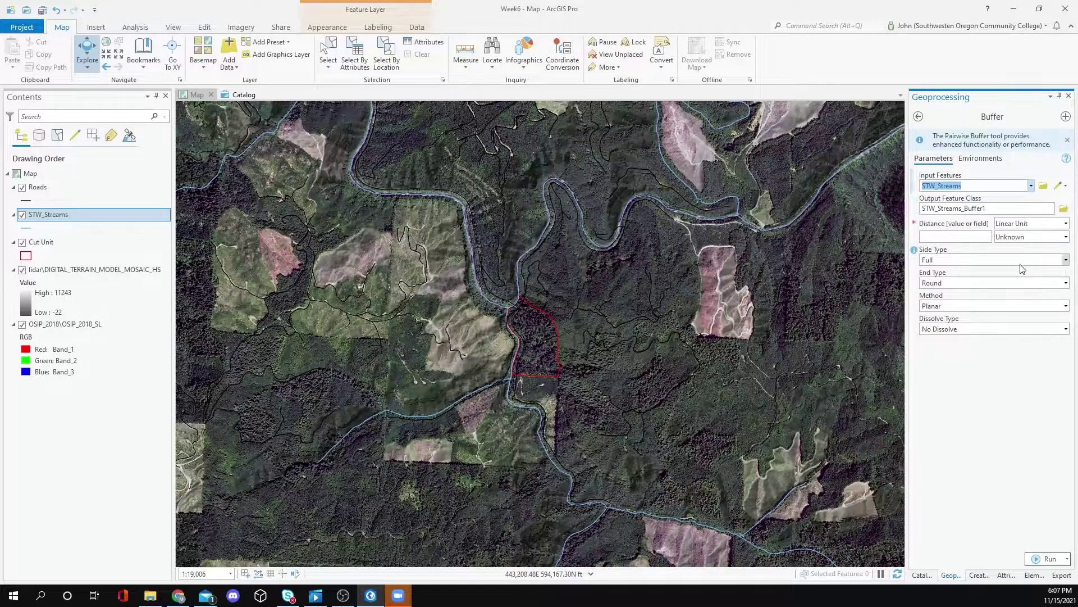
pyautogui.click(984, 237)
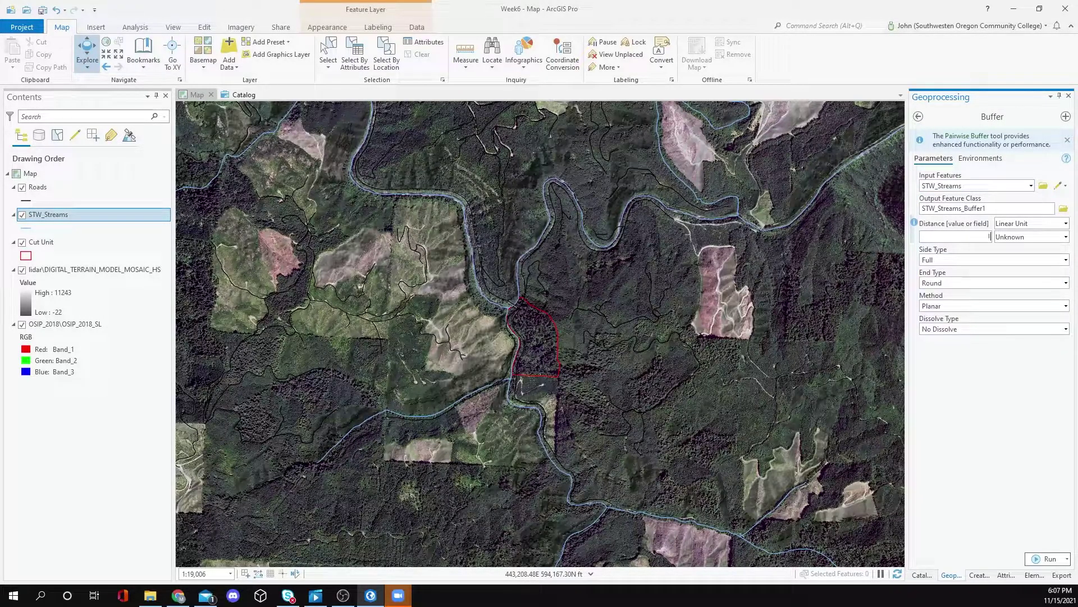
pyautogui.write('100')
pyautogui.click(1065, 236)
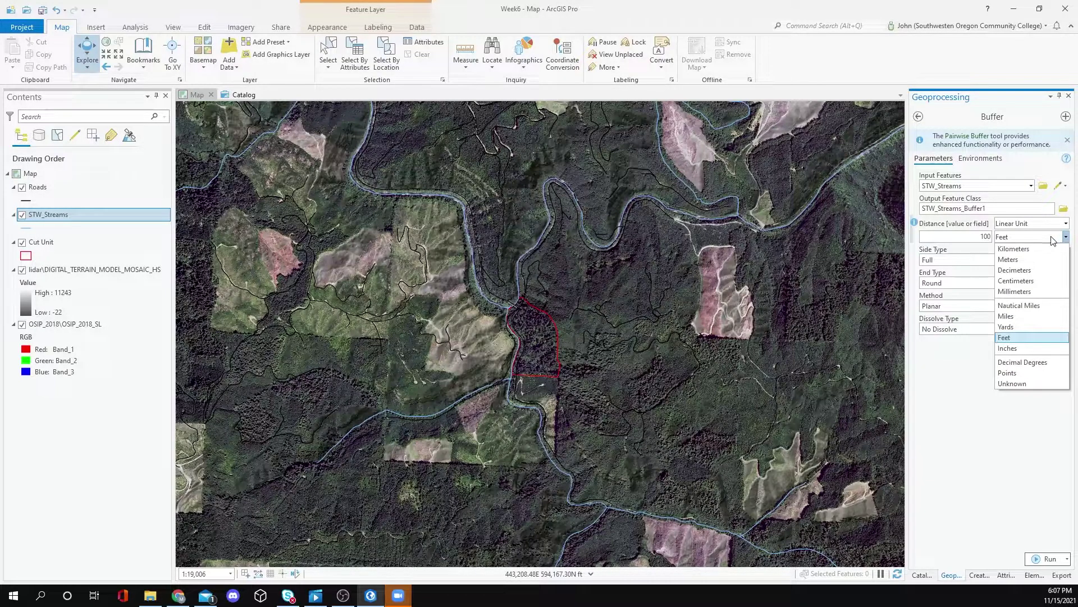
pyautogui.click(1009, 337)
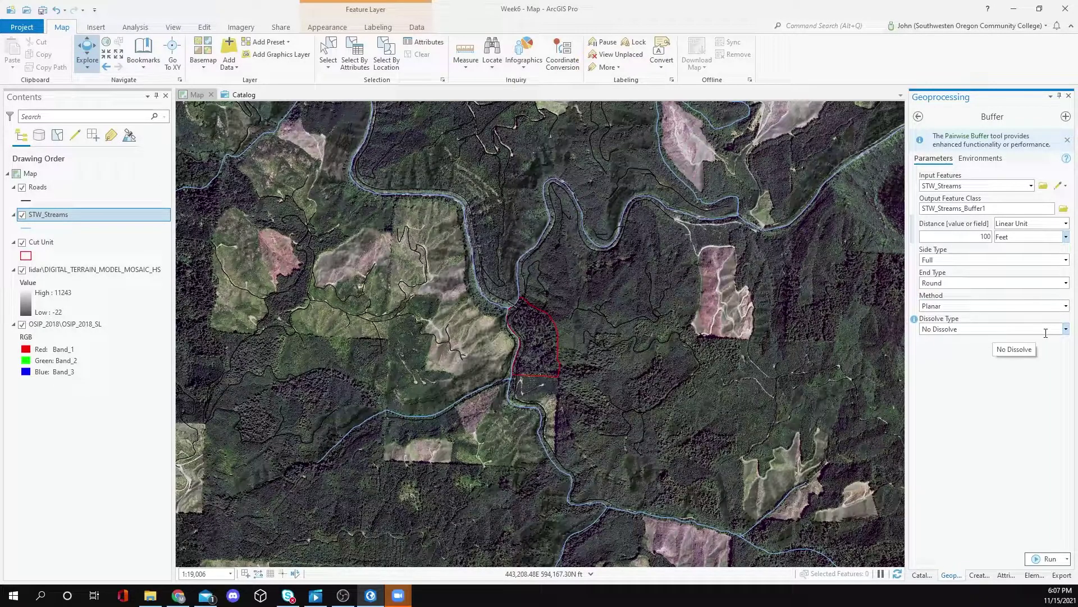
# - Run the Buffer tool with all output features dissolved into a single feature and the processing extent set to the current display extent
pyautogui.click(1066, 329)
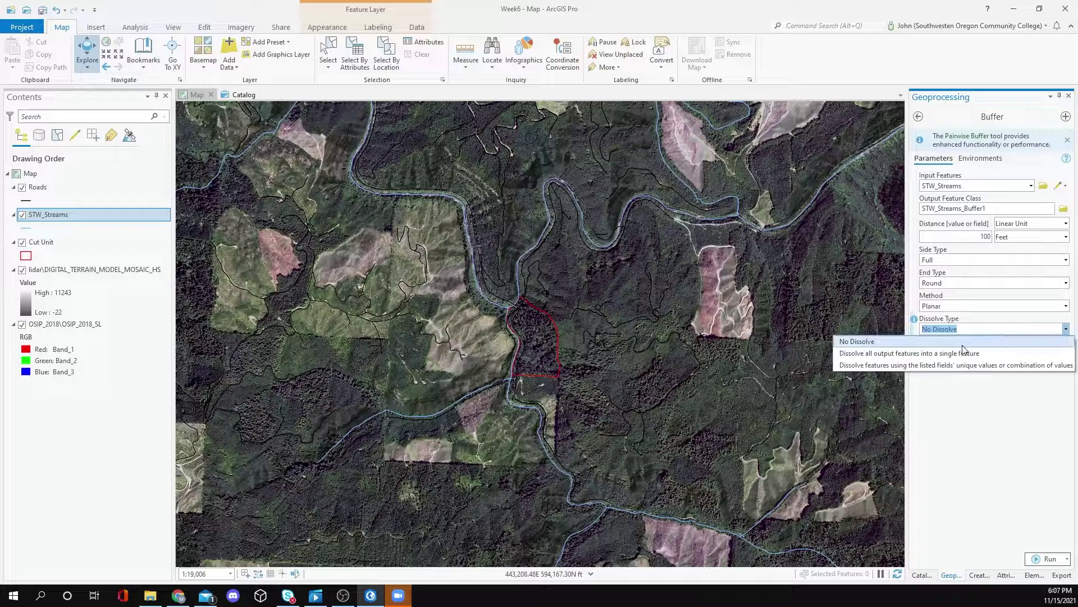
pyautogui.click(961, 353)
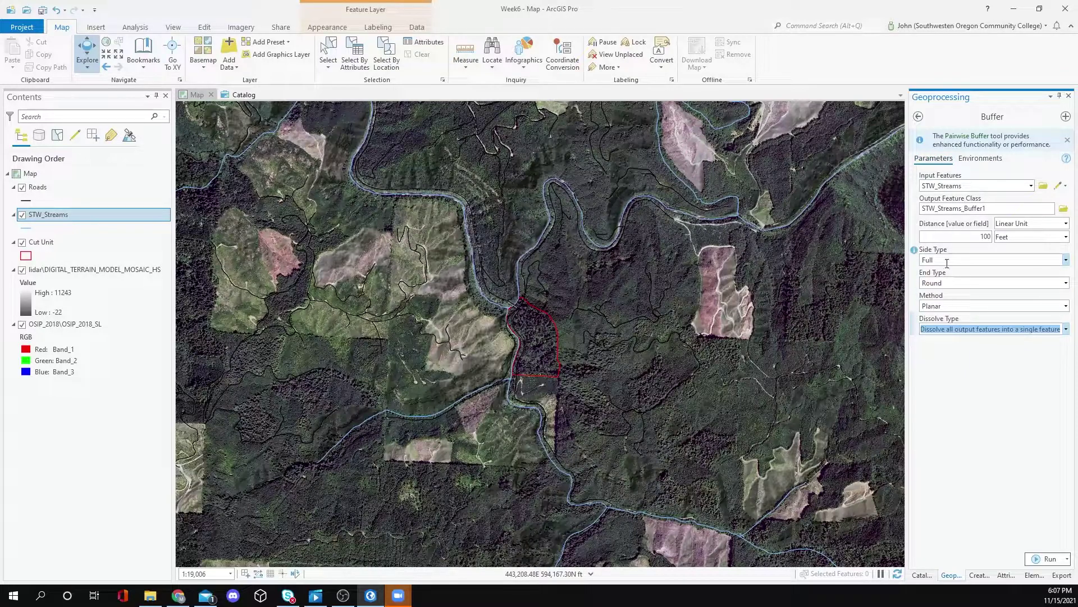
pyautogui.click(978, 160)
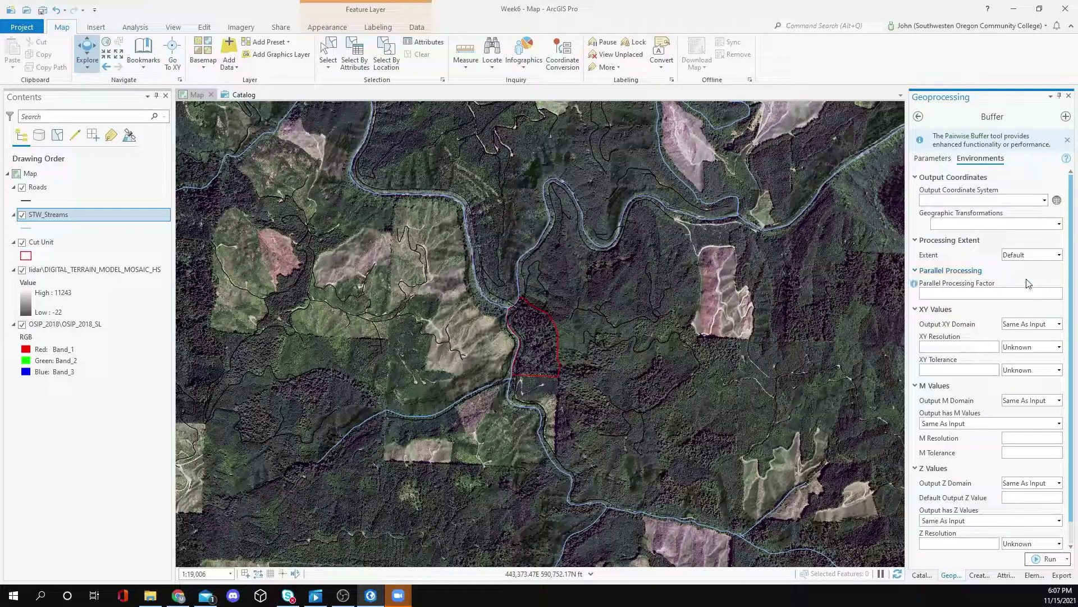
pyautogui.click(1059, 255)
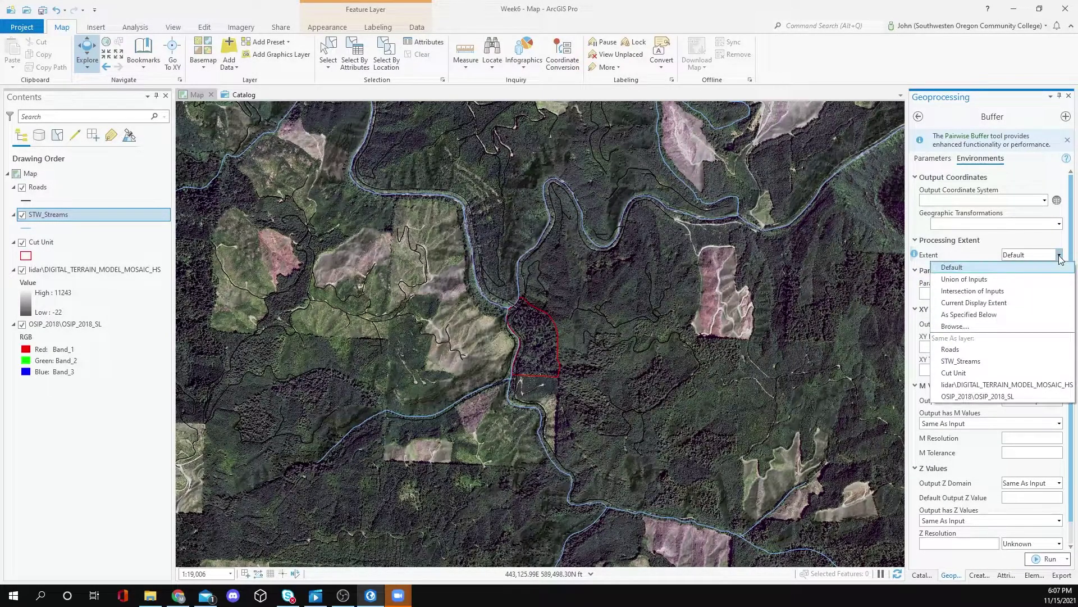
pyautogui.click(1001, 302)
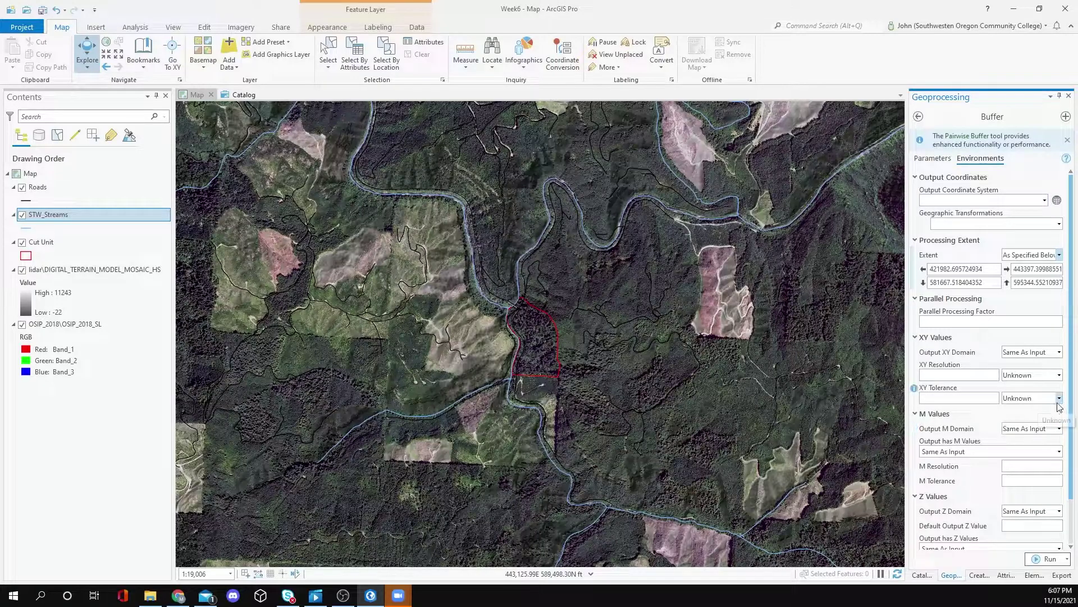
pyautogui.click(1048, 559)
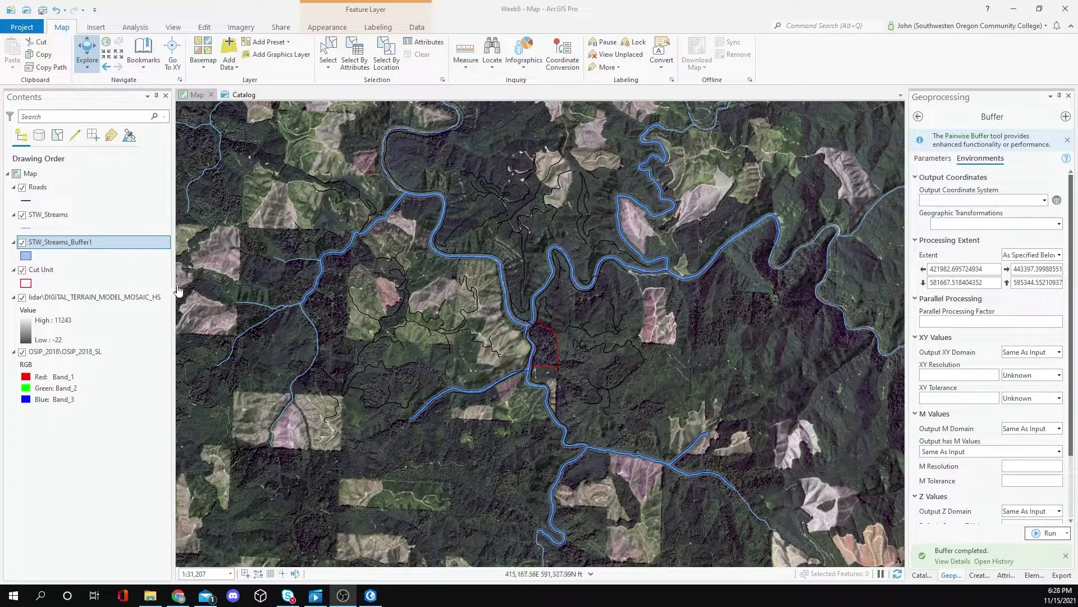
# - Inspect the stream buffer with the OSIP_2018 imagery and lidar hillshade hidden, restore both layers and examine the buffer around the Cut Unit
pyautogui.click(34, 297)
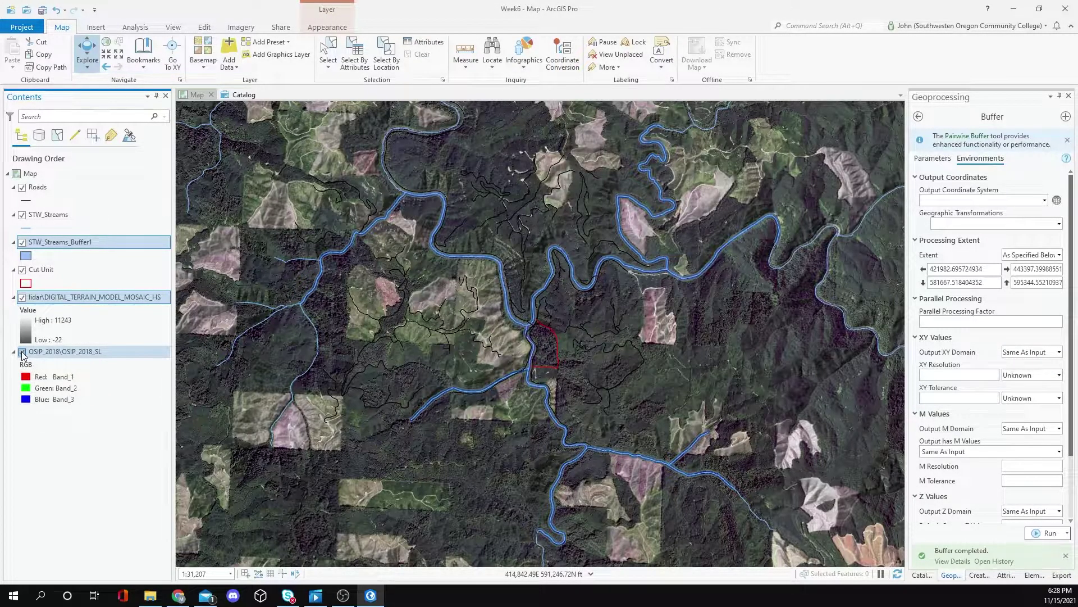
pyautogui.click(22, 352)
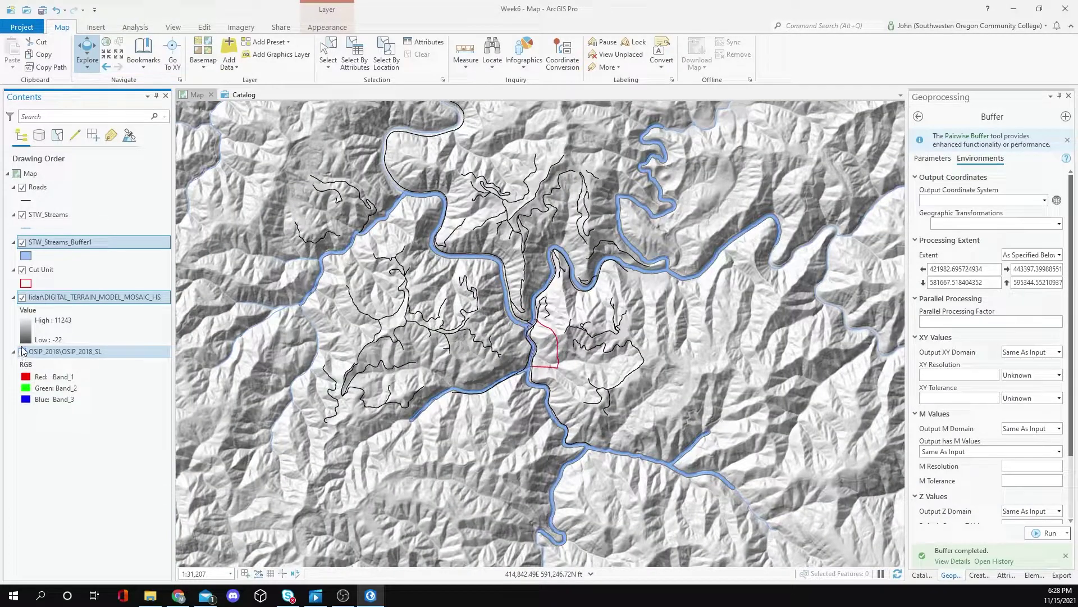
pyautogui.click(22, 297)
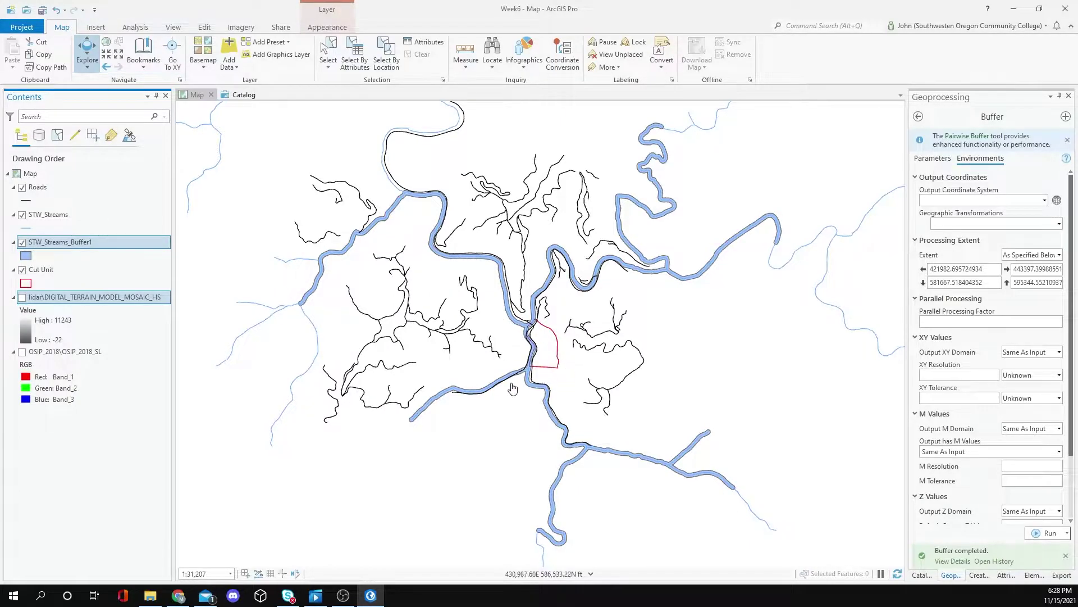
pyautogui.click(22, 351)
pyautogui.click(21, 297)
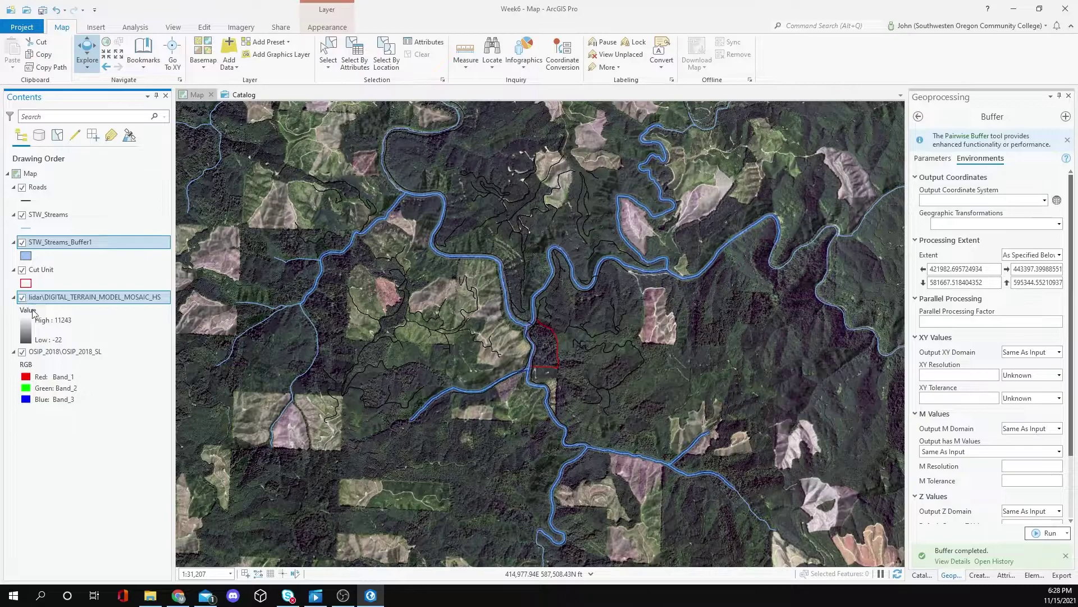
pyautogui.scroll(4, 536, 373)
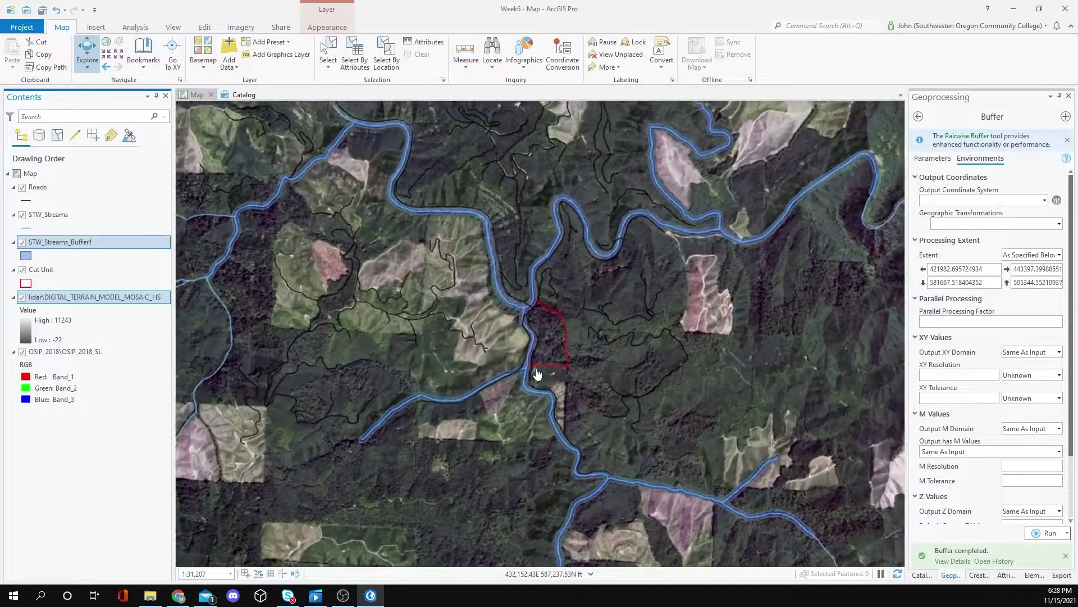
pyautogui.moveTo(547, 240); pyautogui.dragTo(517, 343)
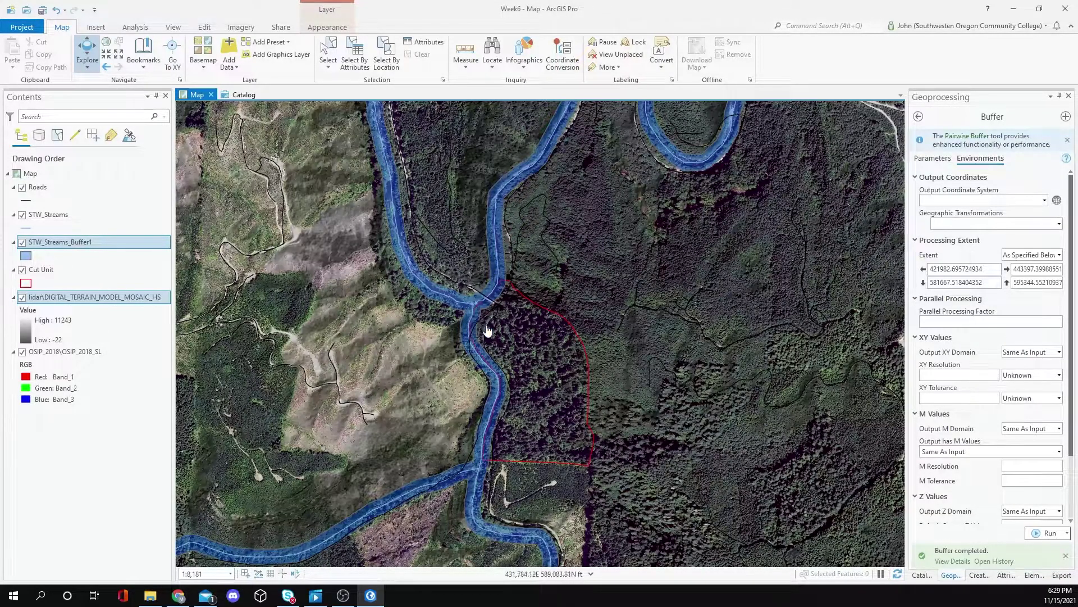
# - Leave the Buffer tool, search the geoprocessing tools for erase and open the Erase analysis tool with its illustrated description
pyautogui.click(920, 118)
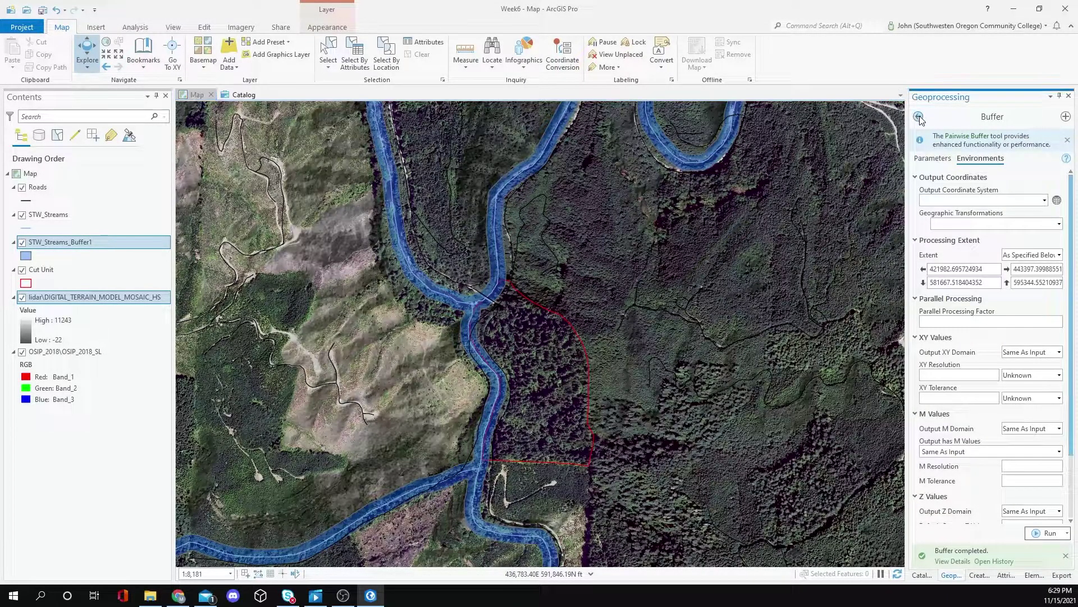
pyautogui.click(920, 117)
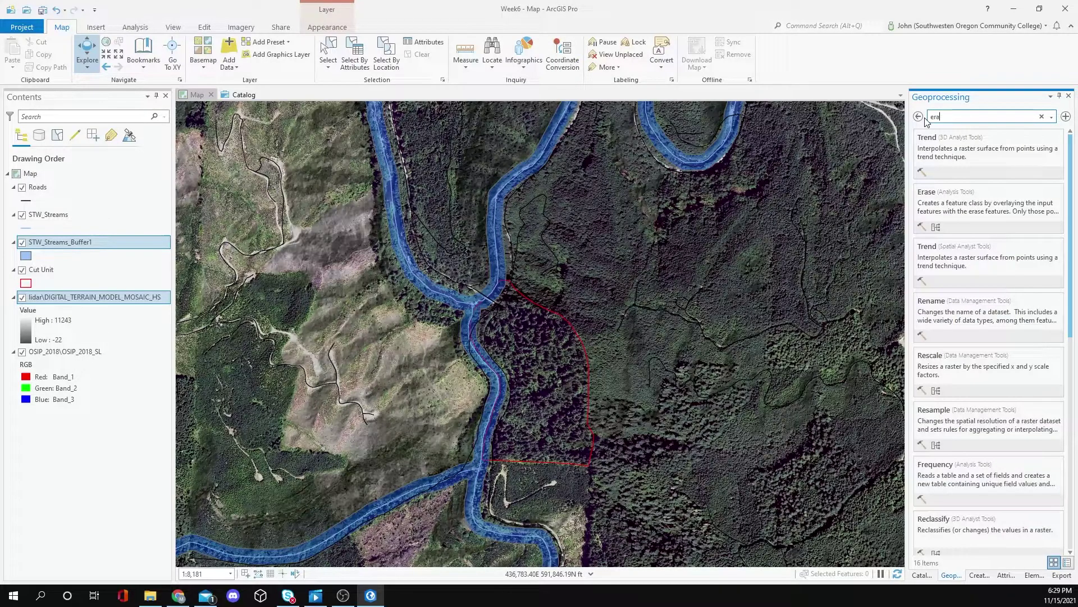
pyautogui.write('se')
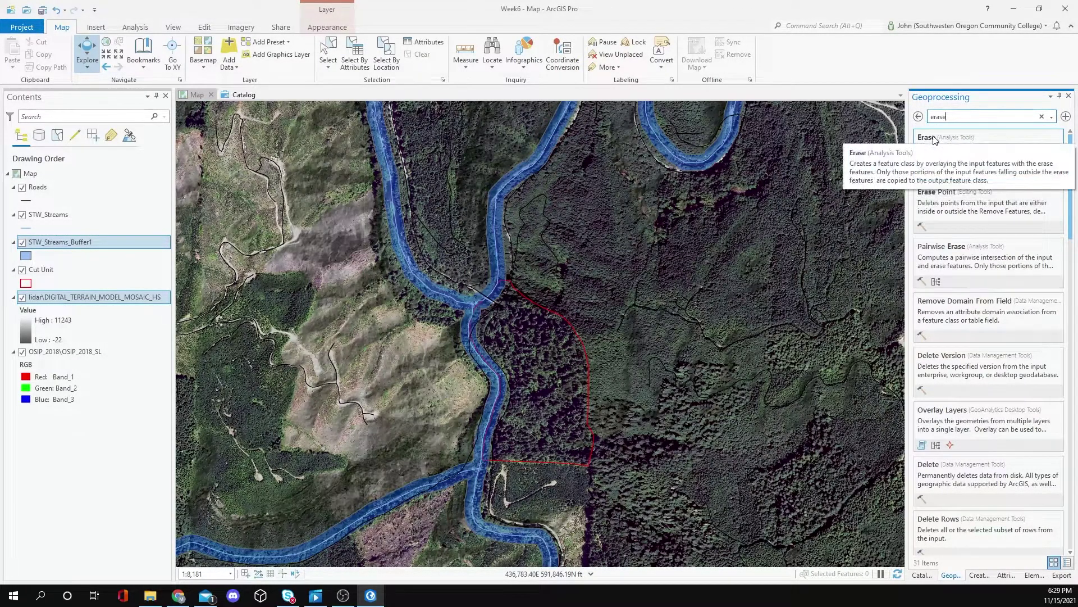
pyautogui.click(934, 140)
pyautogui.click(997, 182)
pyautogui.moveTo(1069, 163)
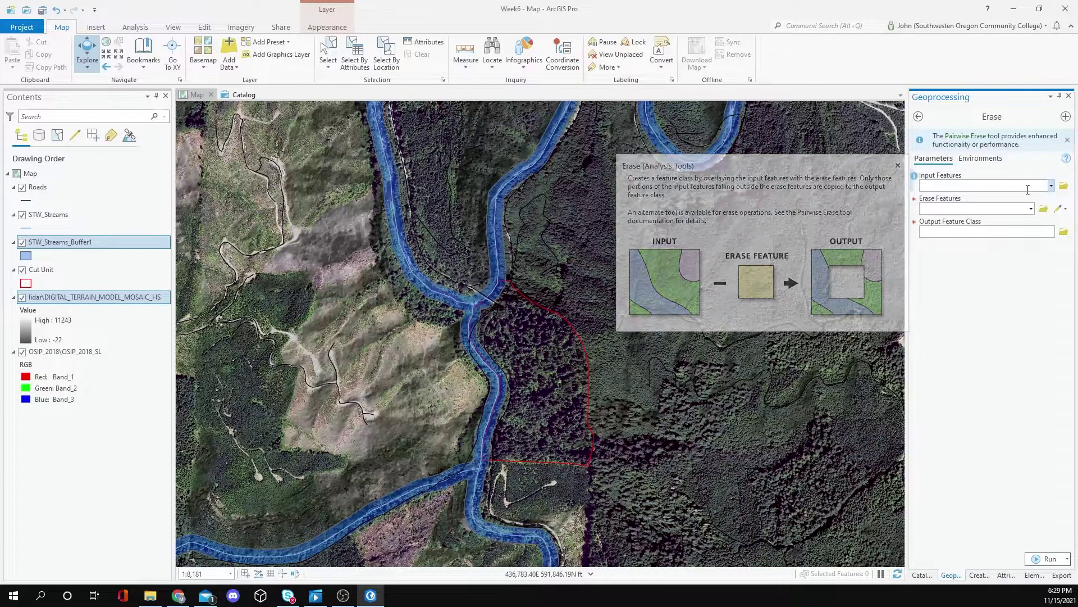
# - Set the Erase tool's input features to Cut Unit and its erase features to STW_Streams_Buffer1
pyautogui.click(1052, 187)
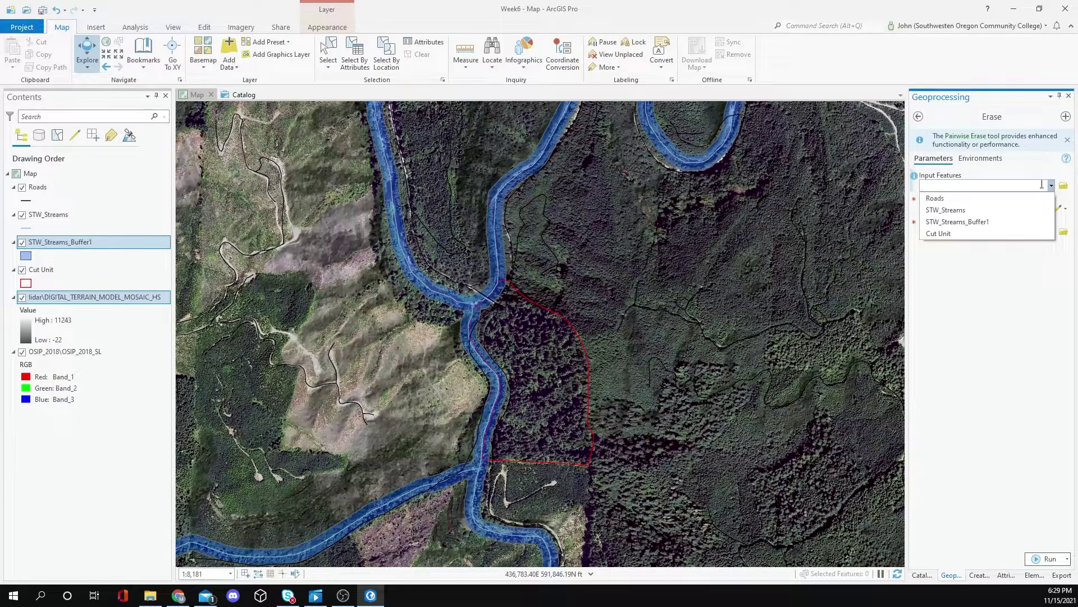
pyautogui.click(972, 233)
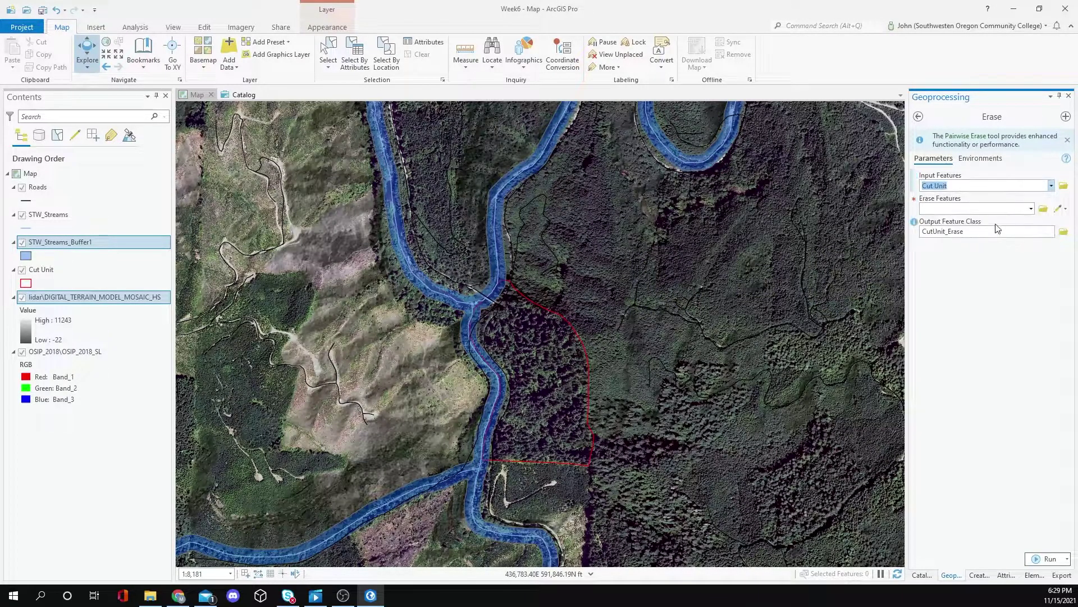
pyautogui.click(1032, 209)
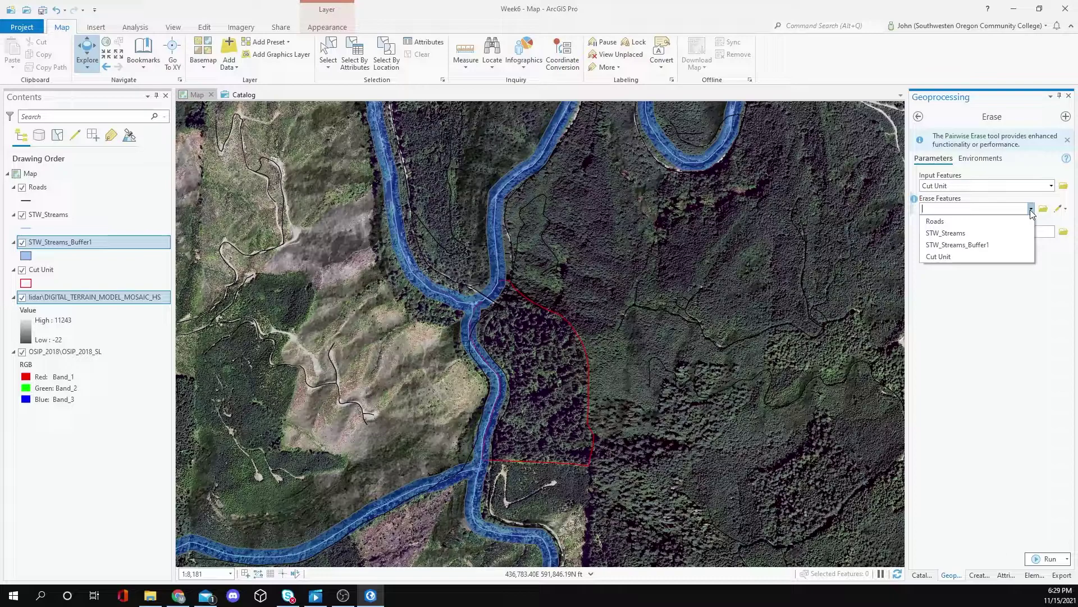
pyautogui.click(980, 245)
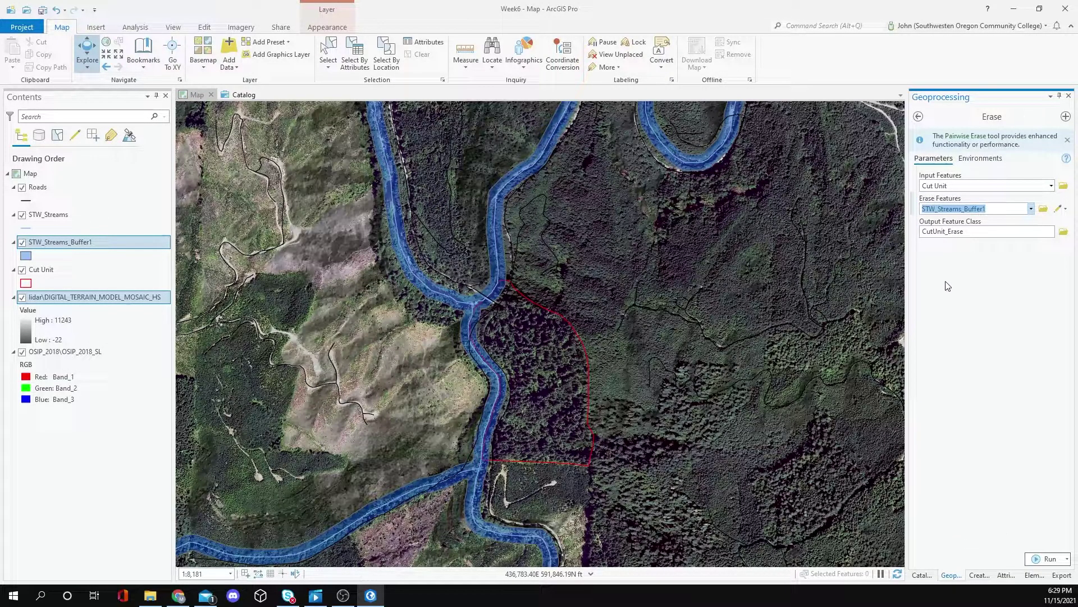
# - Name the Erase output feature class CutUnit_minus_Buffer and run the tool
pyautogui.click(974, 233)
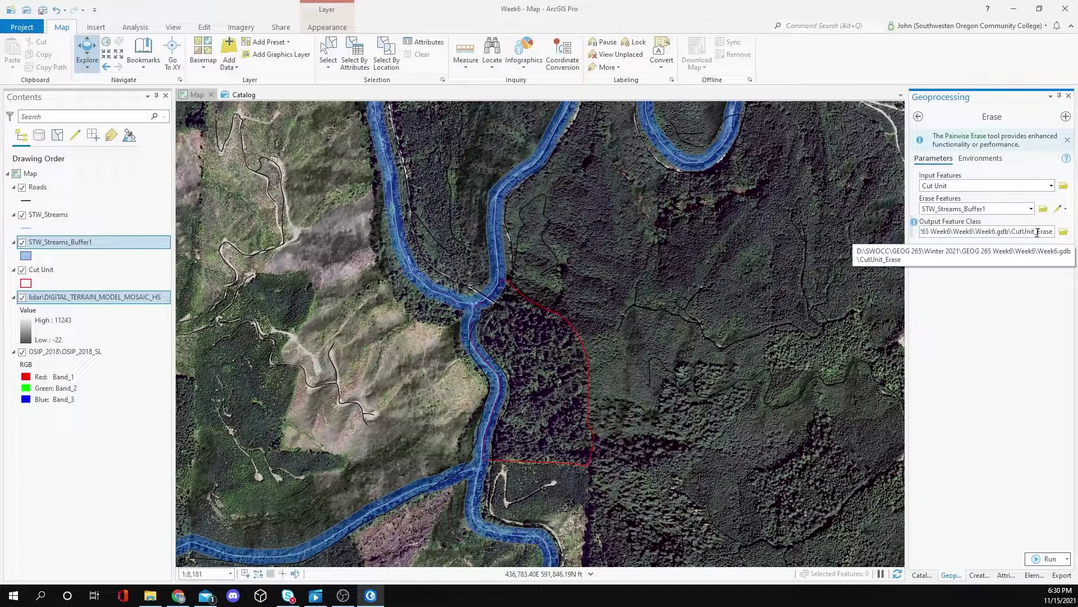
pyautogui.press('BackSpace')
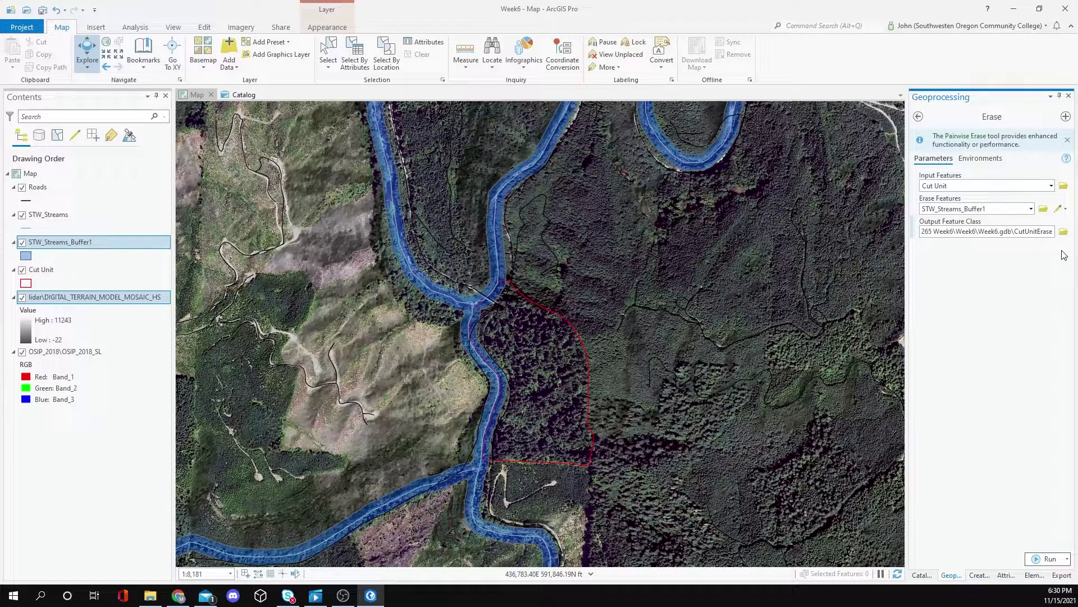
pyautogui.write('_minus_')
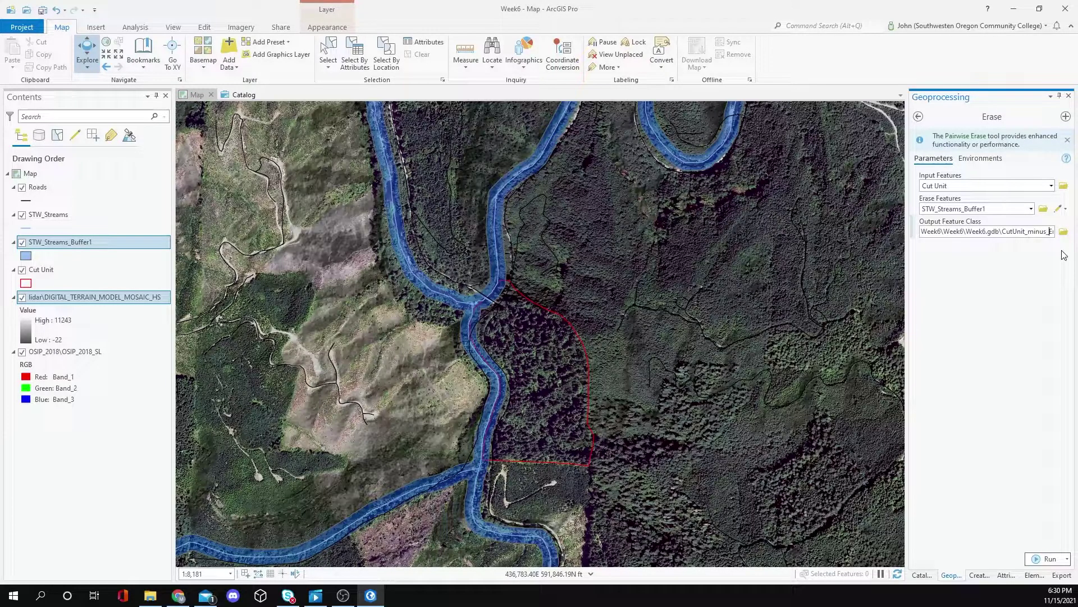
pyautogui.write('Buffer')
pyautogui.press('Delete')
pyautogui.press('Delete')
pyautogui.press('Delete')
pyautogui.press('Delete')
pyautogui.press('Delete')
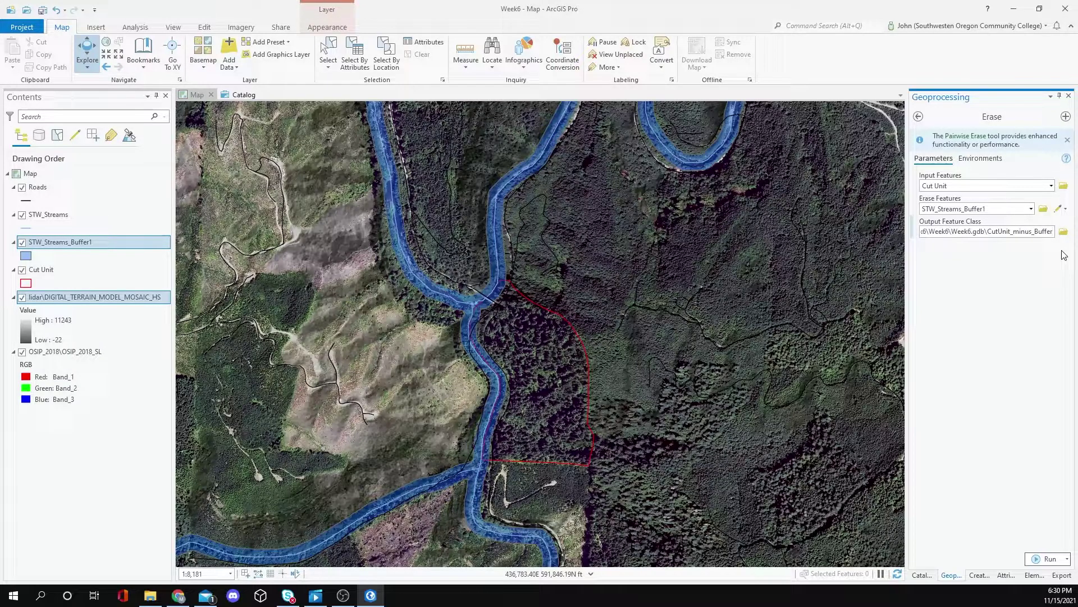
pyautogui.click(1048, 564)
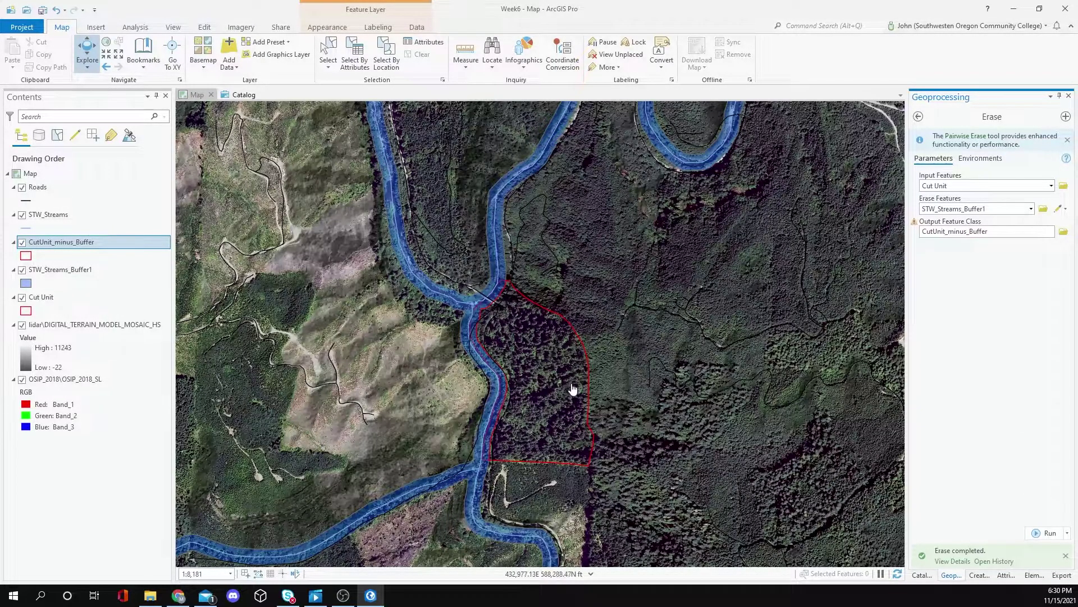
# - Hide the STW_Streams_Buffer1, lidar hillshade and OSIP_2018 imagery layers on the map
pyautogui.click(22, 270)
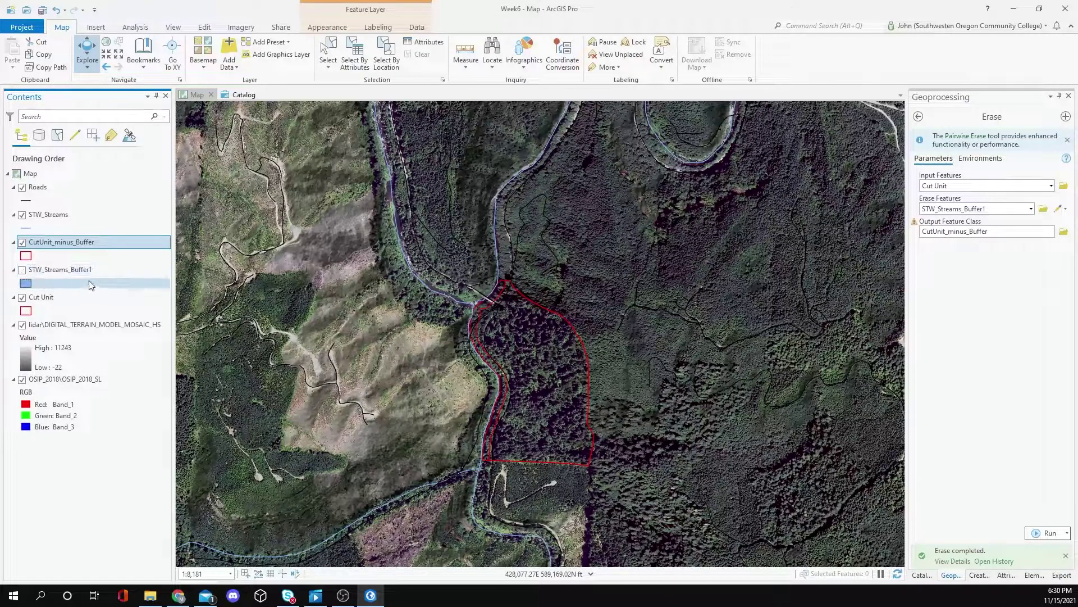
pyautogui.click(23, 325)
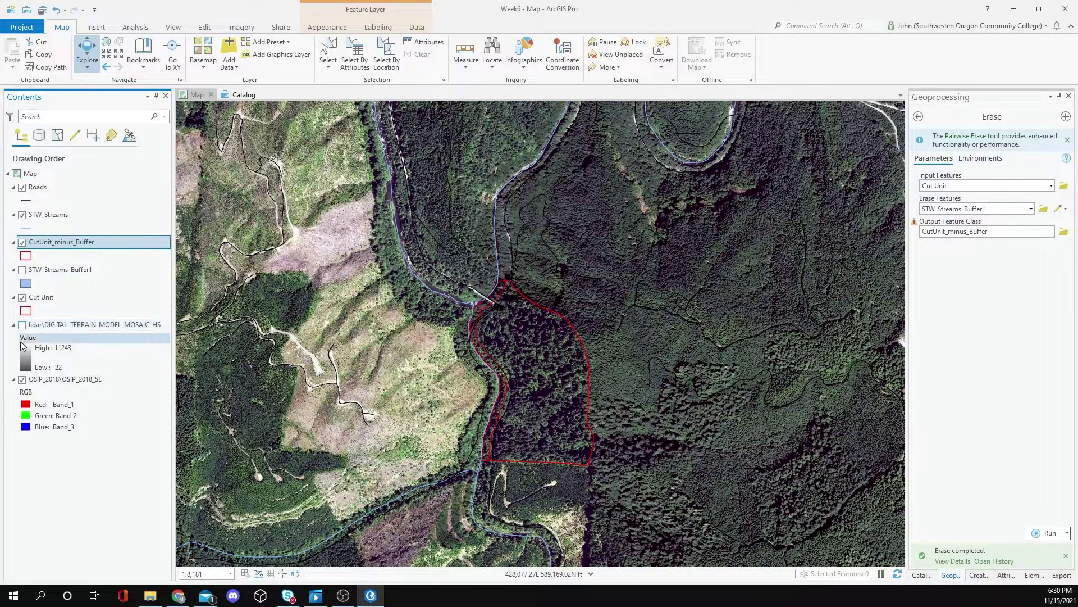
pyautogui.click(22, 380)
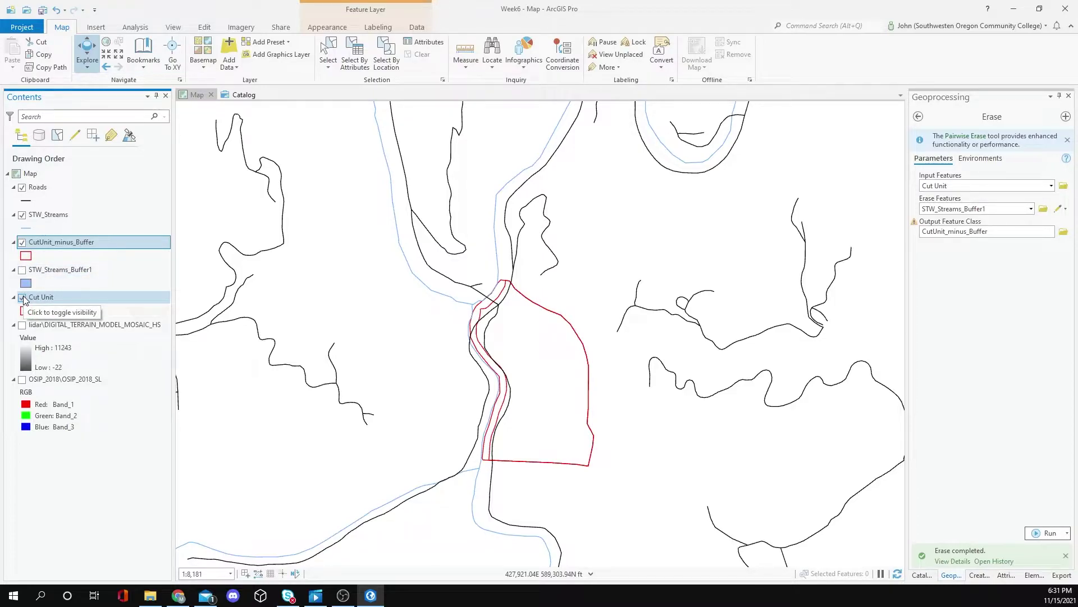
# - Compare the CutUnit_minus_Buffer and Cut Unit outlines, leaving Cut Unit hidden and the STW_Streams_Buffer1 layer shown
pyautogui.click(22, 242)
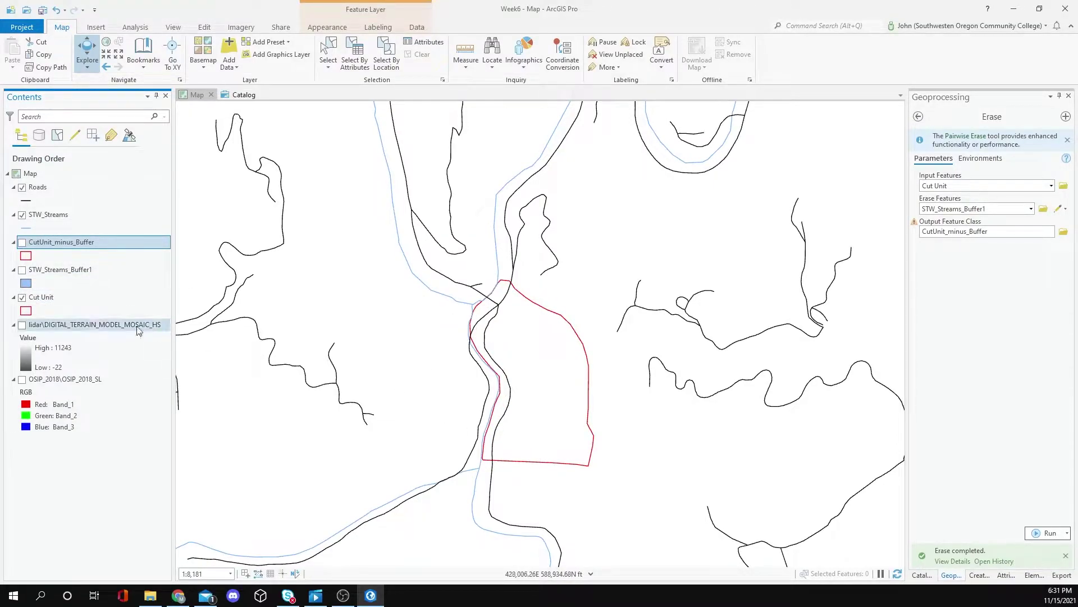
pyautogui.click(22, 242)
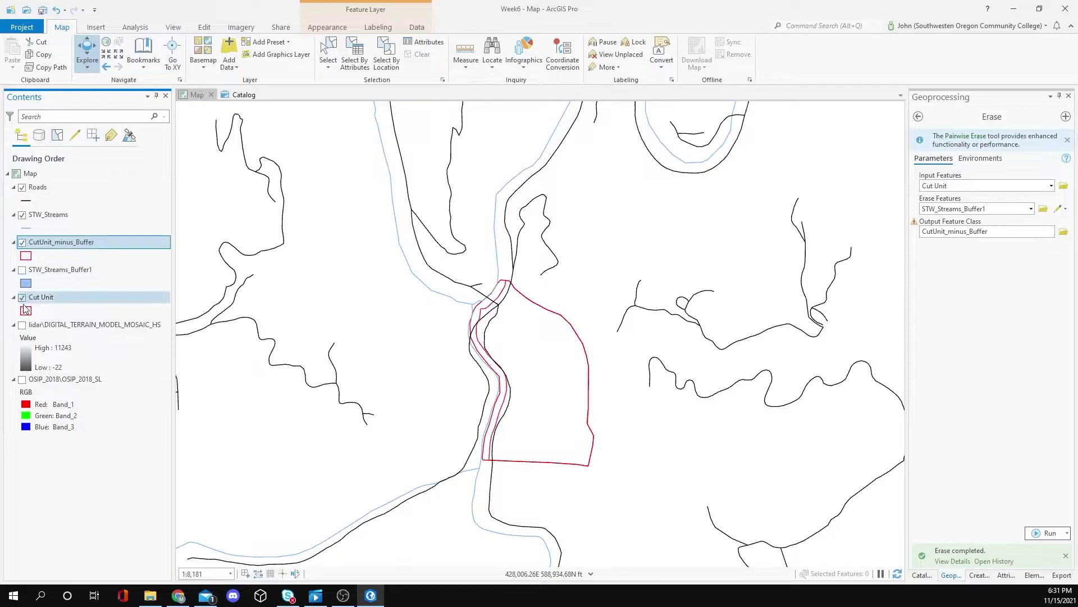
pyautogui.click(23, 298)
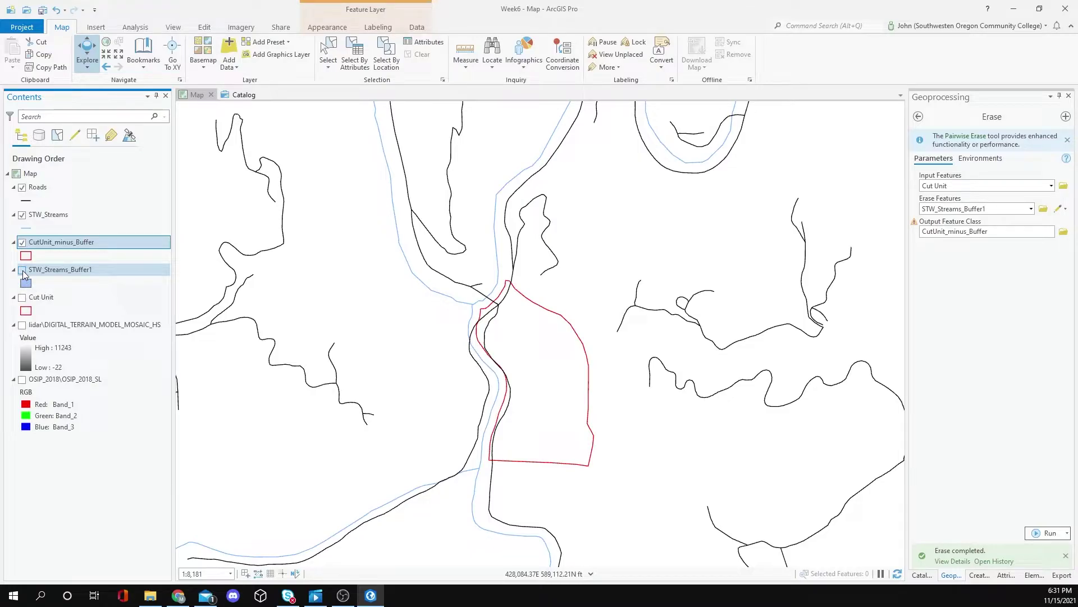
pyautogui.click(23, 271)
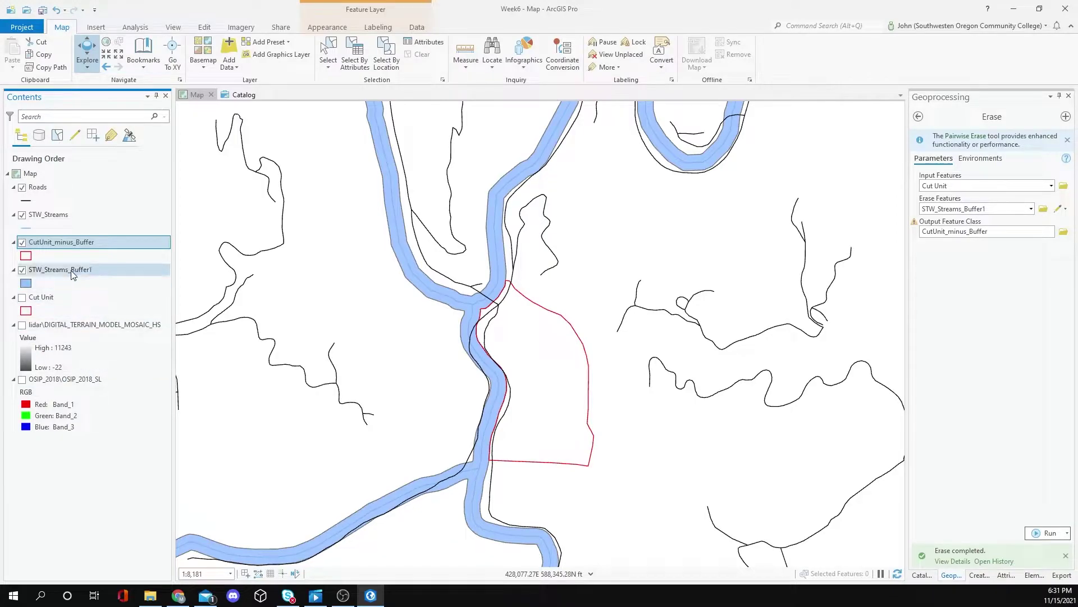
# - Open the attribute tables of the CutUnit_minus_Buffer and Cut Unit layers to compare their Acres and Parimeter values
pyautogui.rightClick(59, 241)
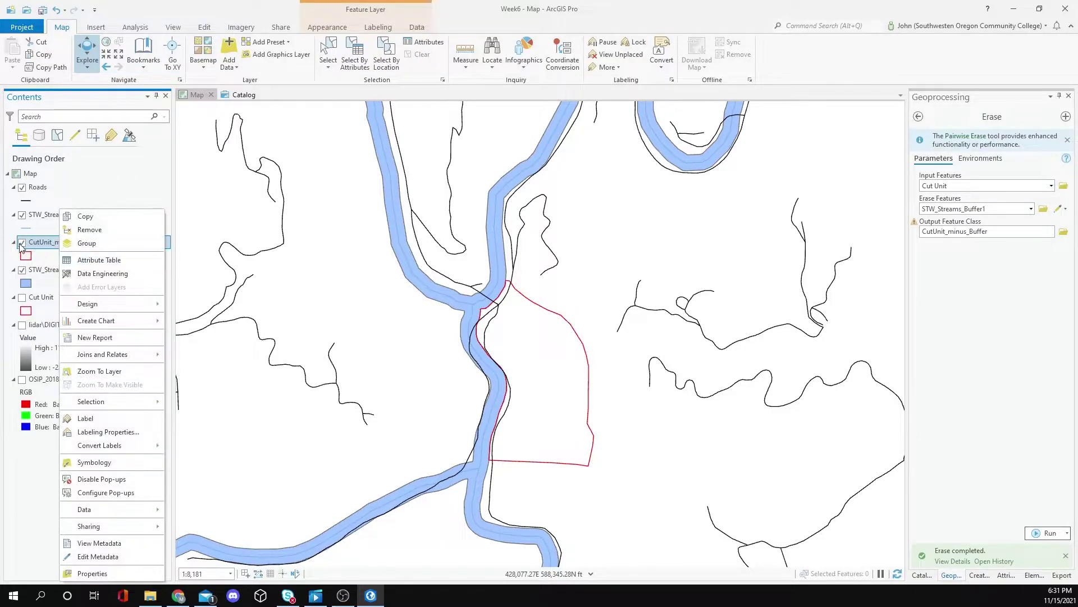
pyautogui.click(99, 262)
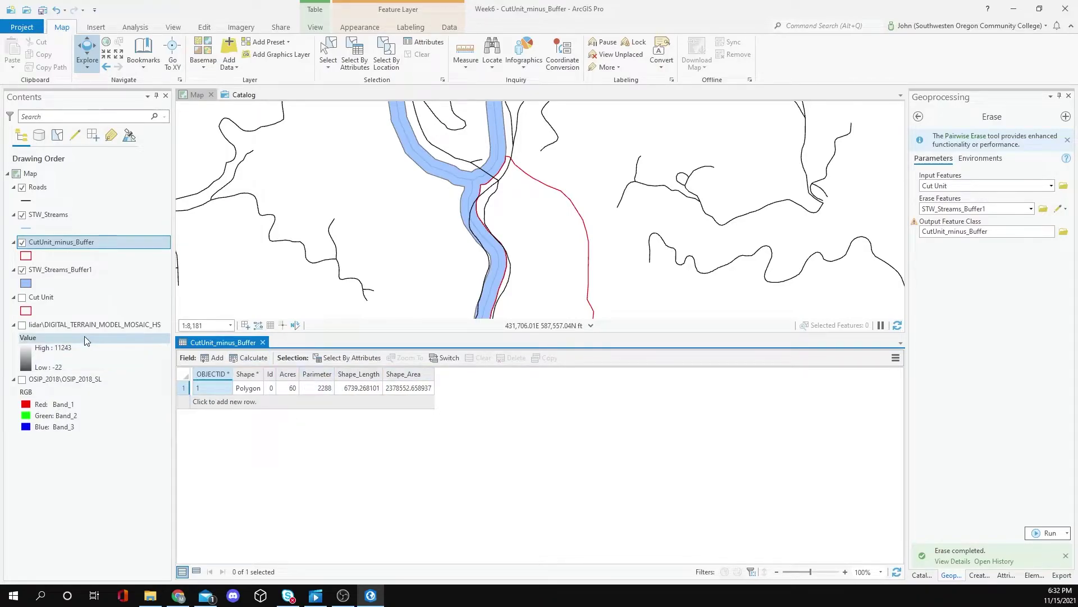
pyautogui.rightClick(34, 296)
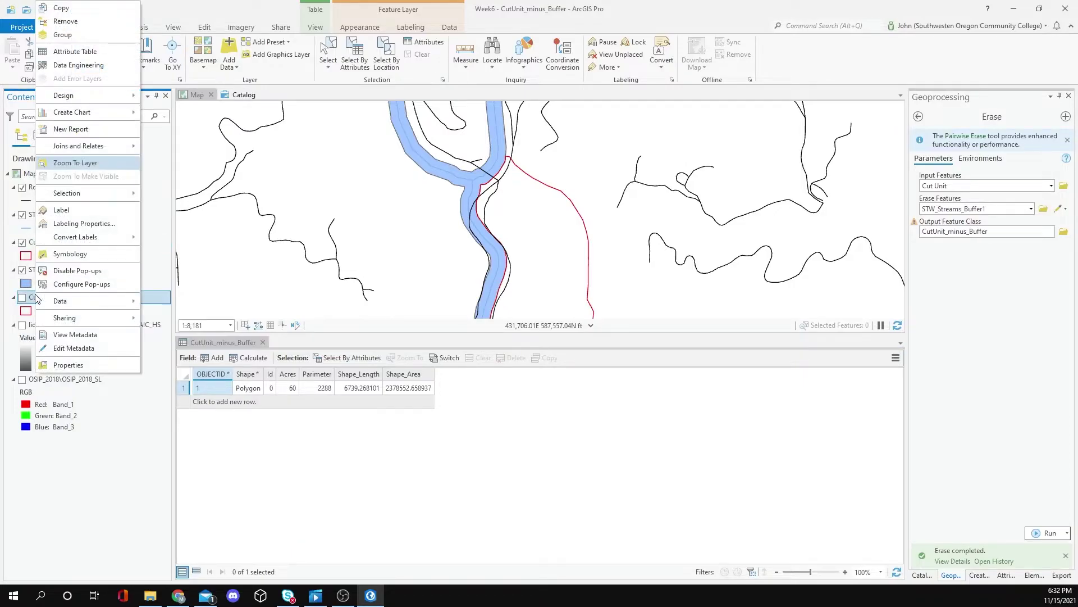
pyautogui.click(93, 52)
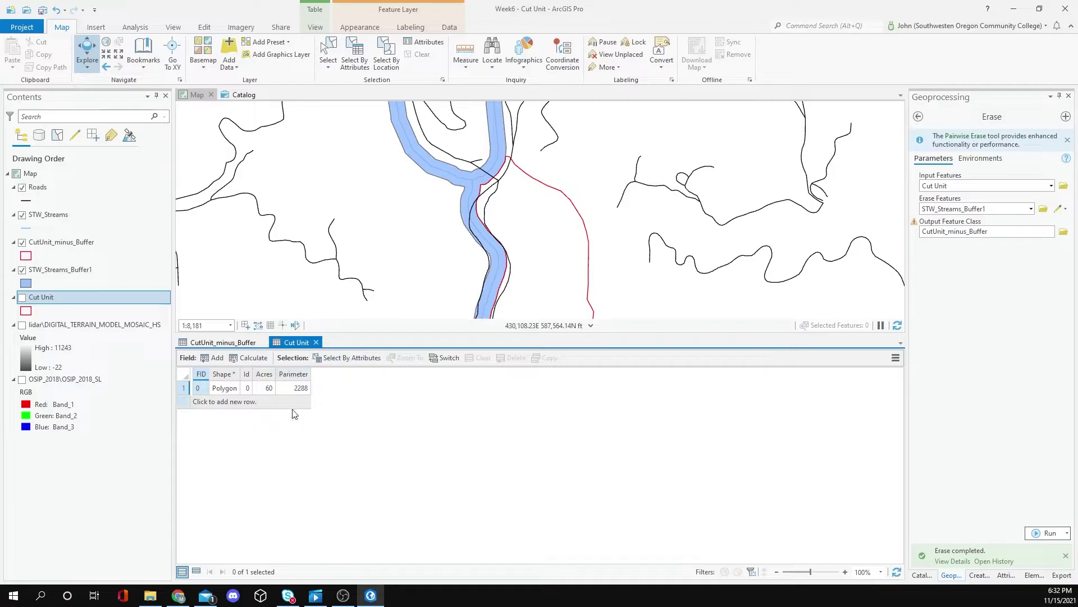
# - Recalculate CutUnit_minus_Buffer's Acres field with Calculate Geometry as Area in Acres, using Cut Unit's NAD_1983_Oregon_Statewide_Lambert_Feet_Intl coordinate system
pyautogui.click(233, 345)
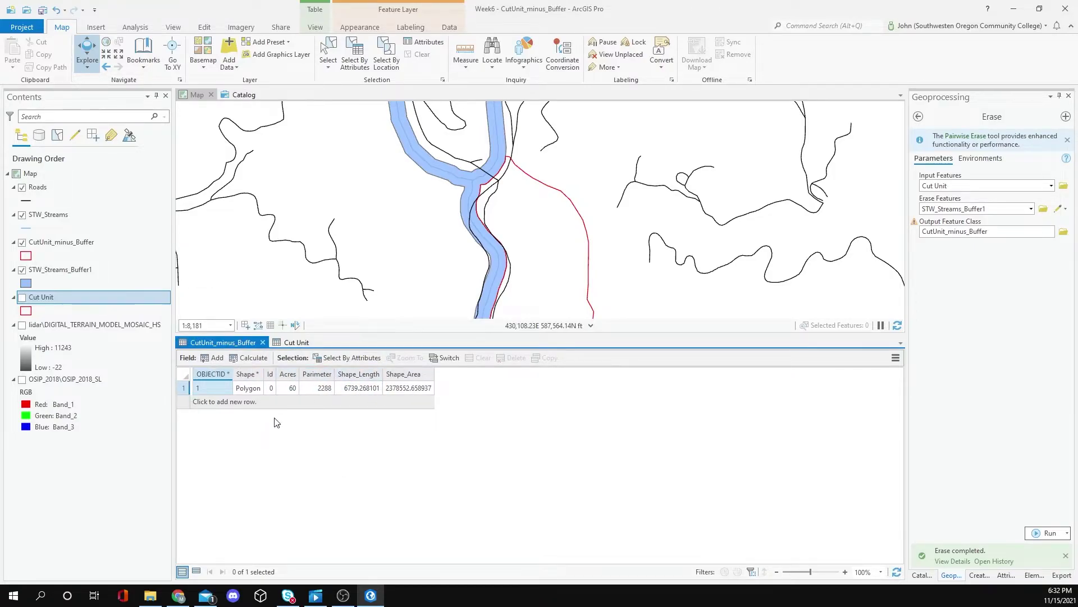
pyautogui.rightClick(284, 380)
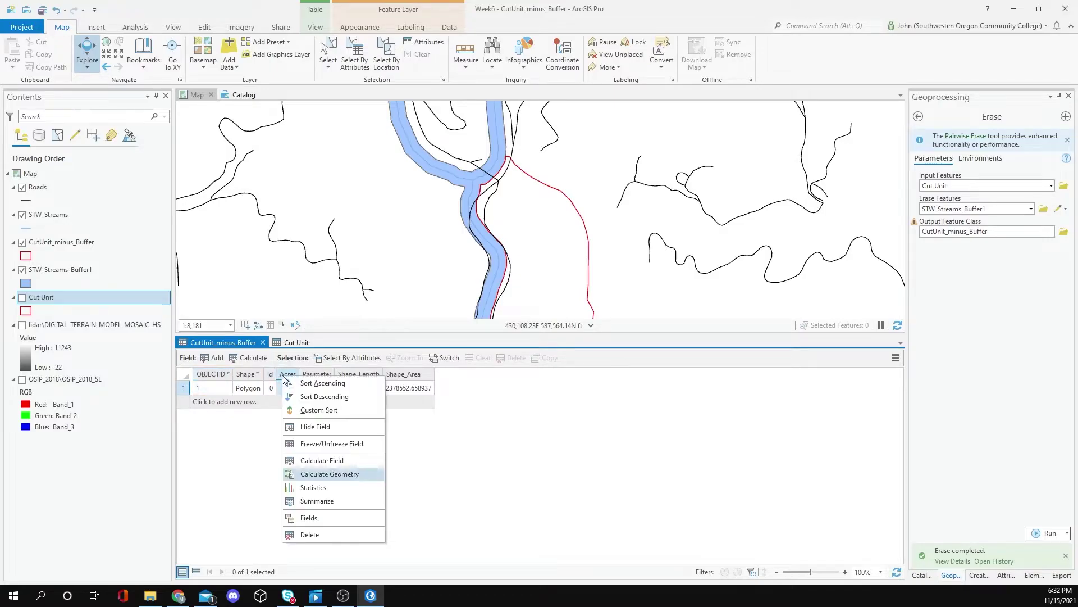
pyautogui.click(323, 474)
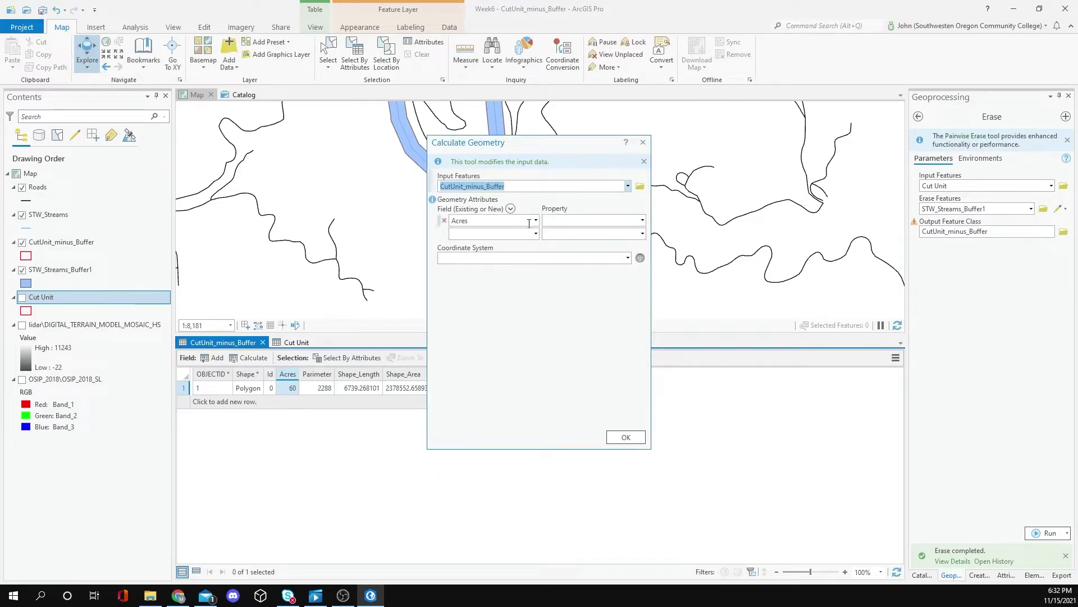
pyautogui.click(642, 221)
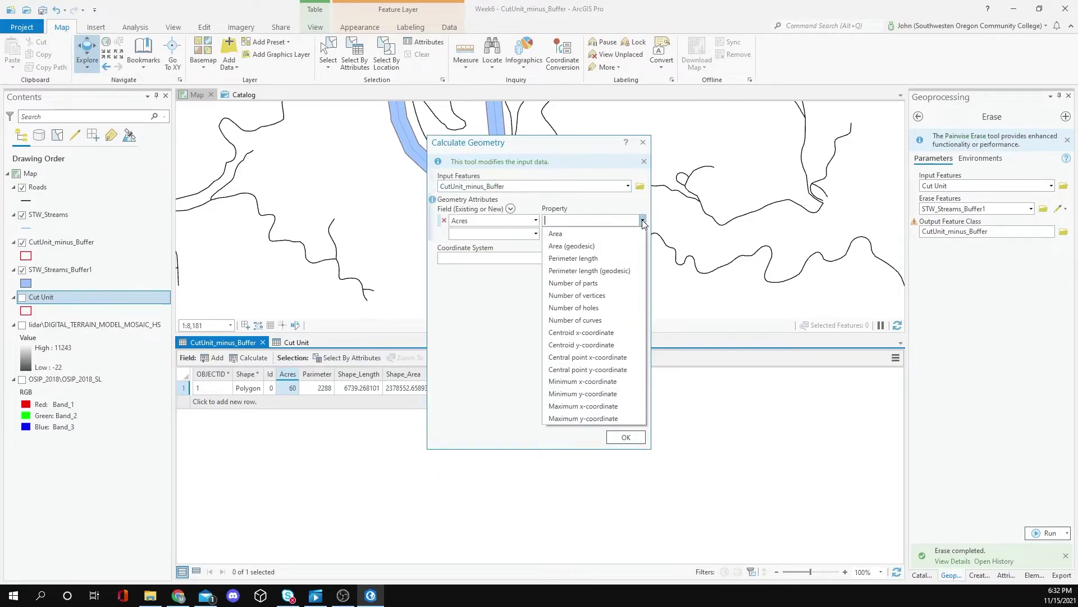
pyautogui.click(559, 232)
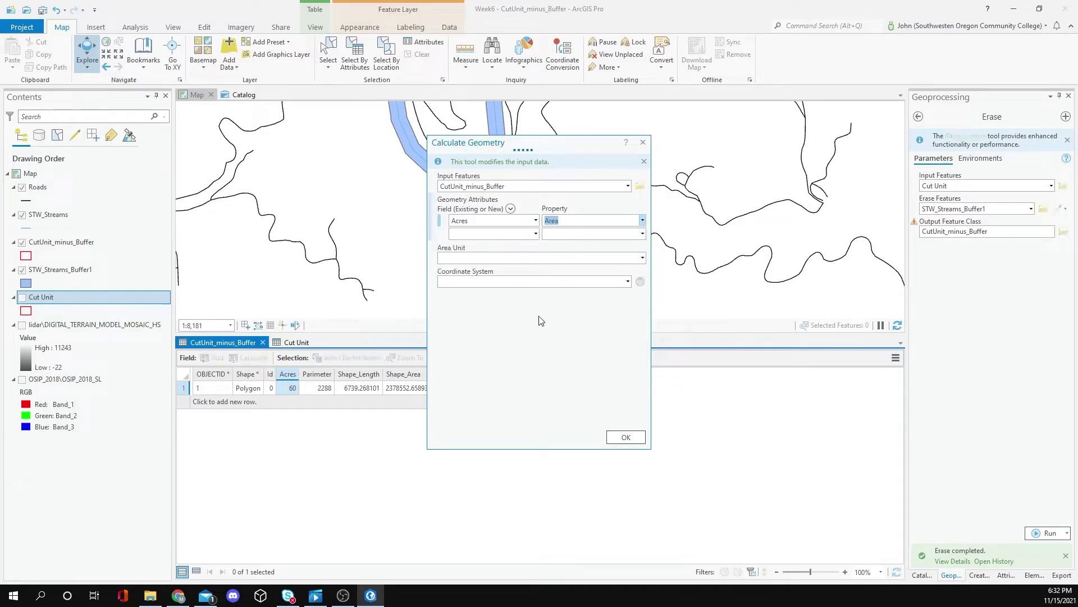
pyautogui.click(642, 258)
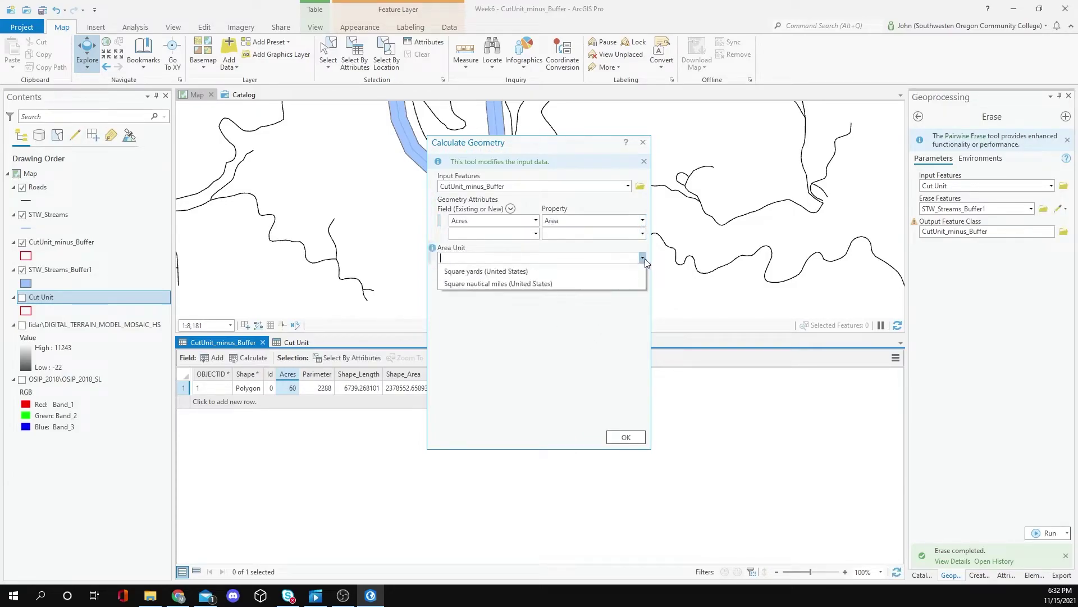
pyautogui.click(479, 276)
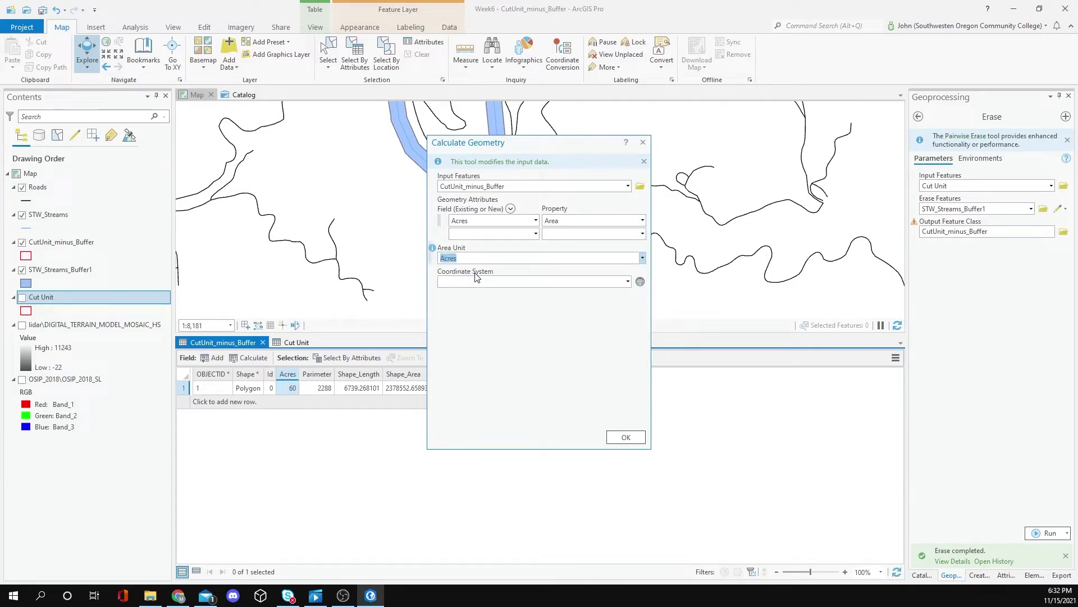
pyautogui.click(628, 281)
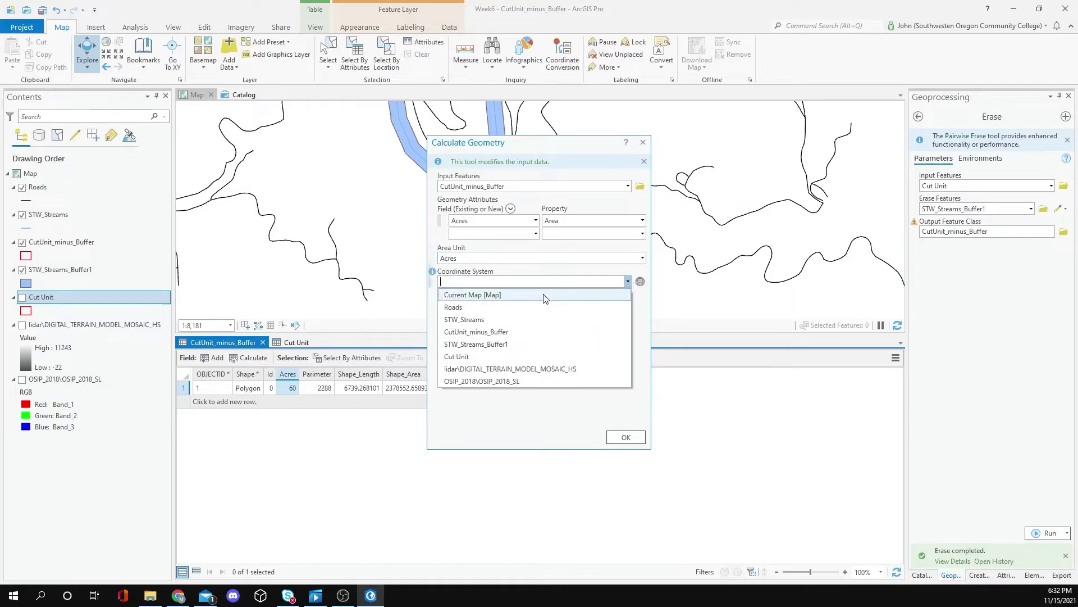
pyautogui.click(504, 356)
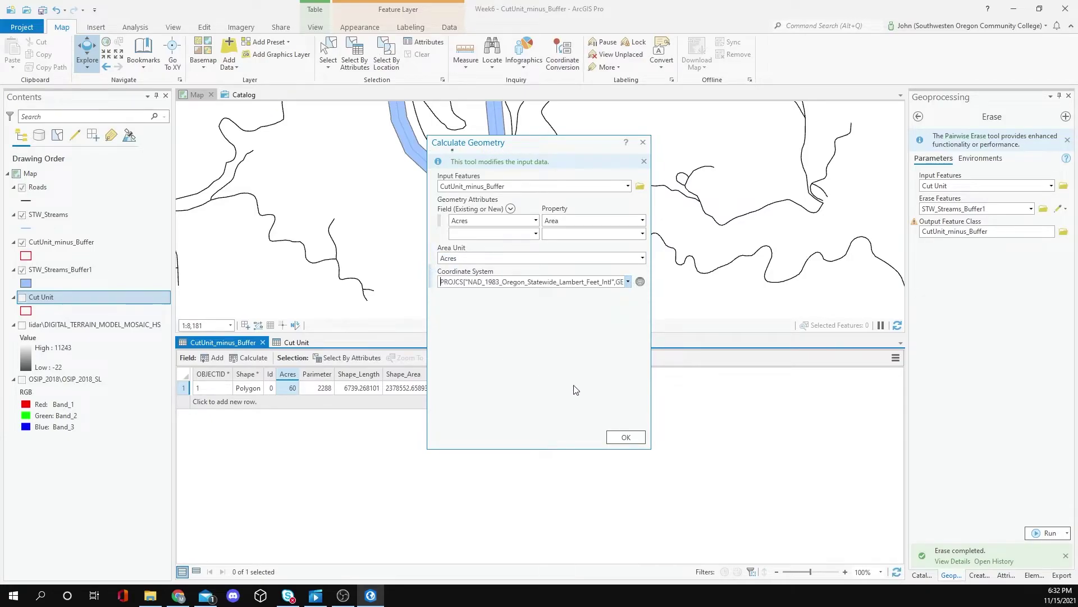
pyautogui.click(626, 438)
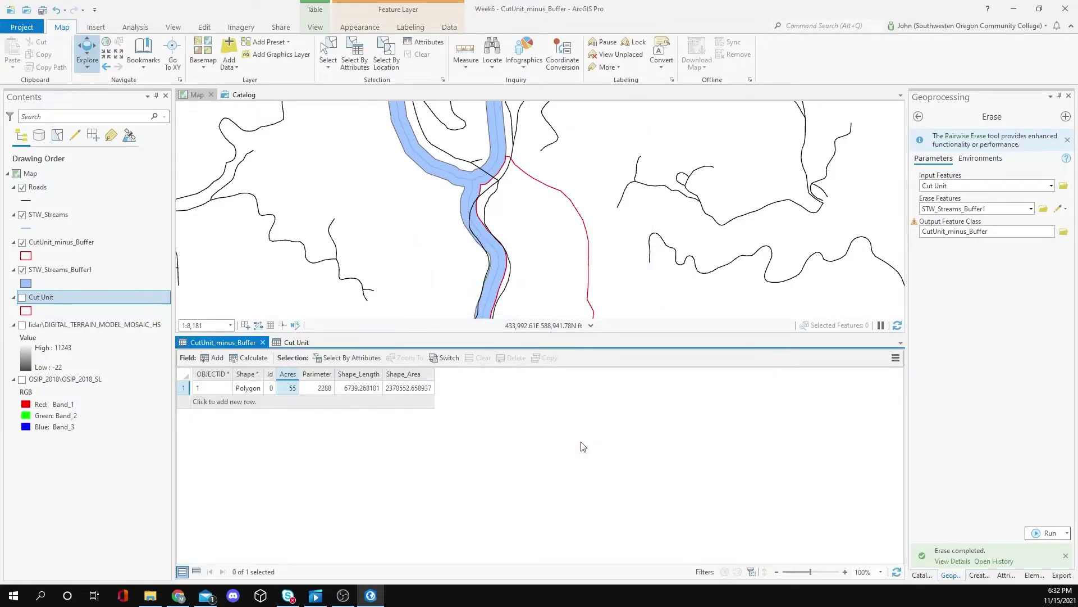
# - Recalculate CutUnit_minus_Buffer's Parimeter field with Calculate Geometry as Perimeter length in Yards (United States), using the NAD_1983_Oregon_Statewide_Lambert_Feet_Intl coordinate system
pyautogui.rightClick(324, 378)
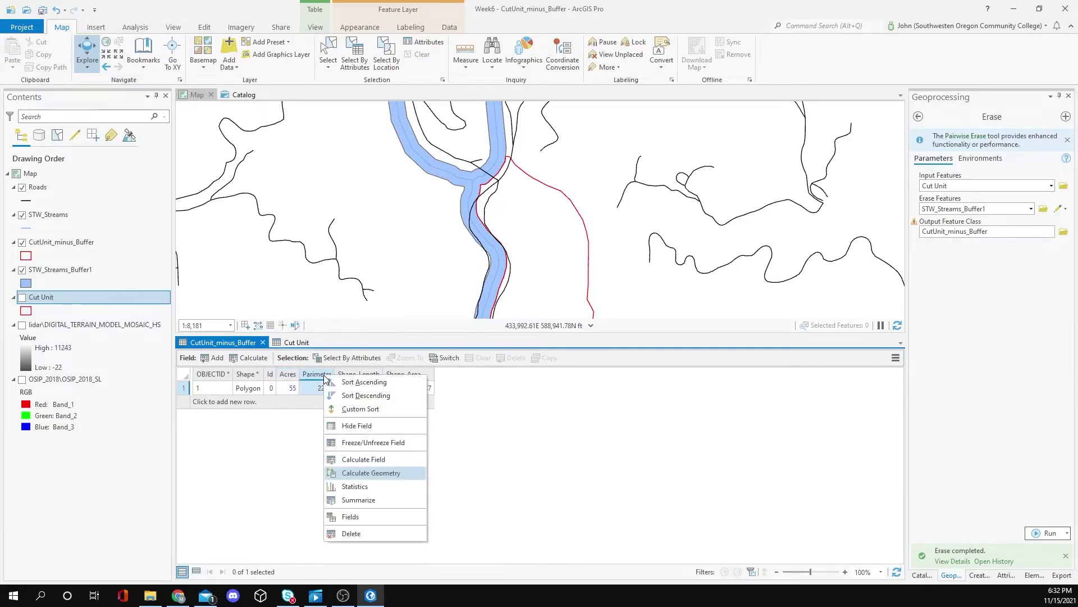
pyautogui.click(353, 475)
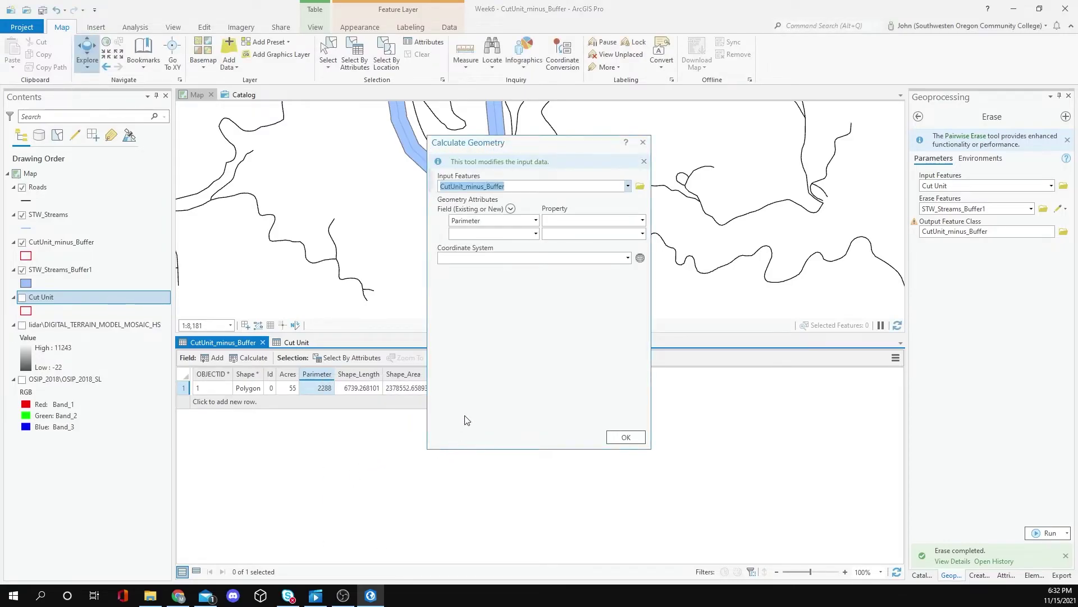
pyautogui.click(640, 221)
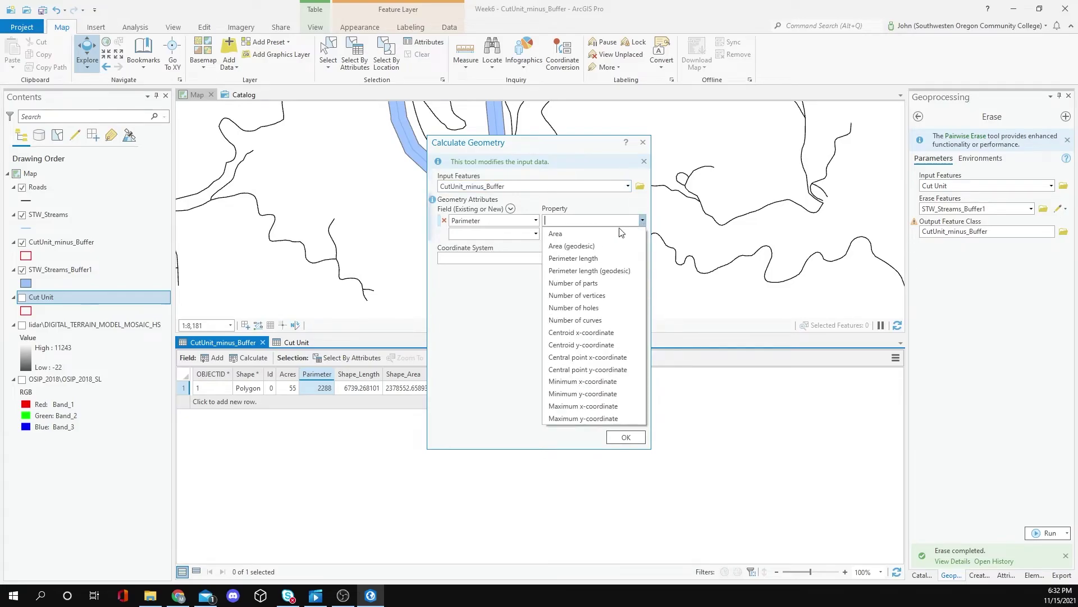
pyautogui.click(609, 259)
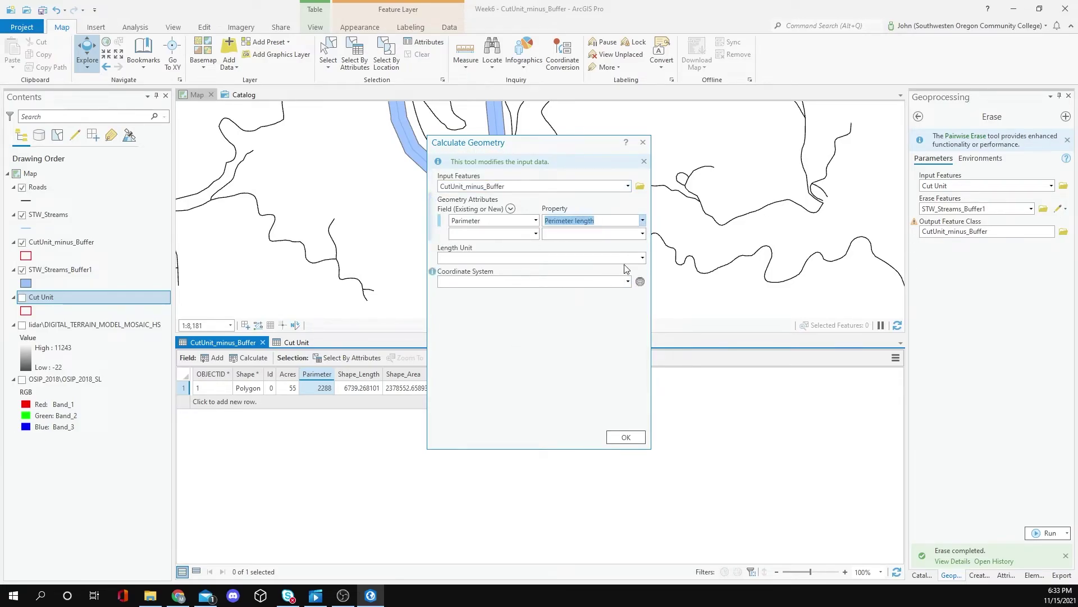
pyautogui.click(642, 258)
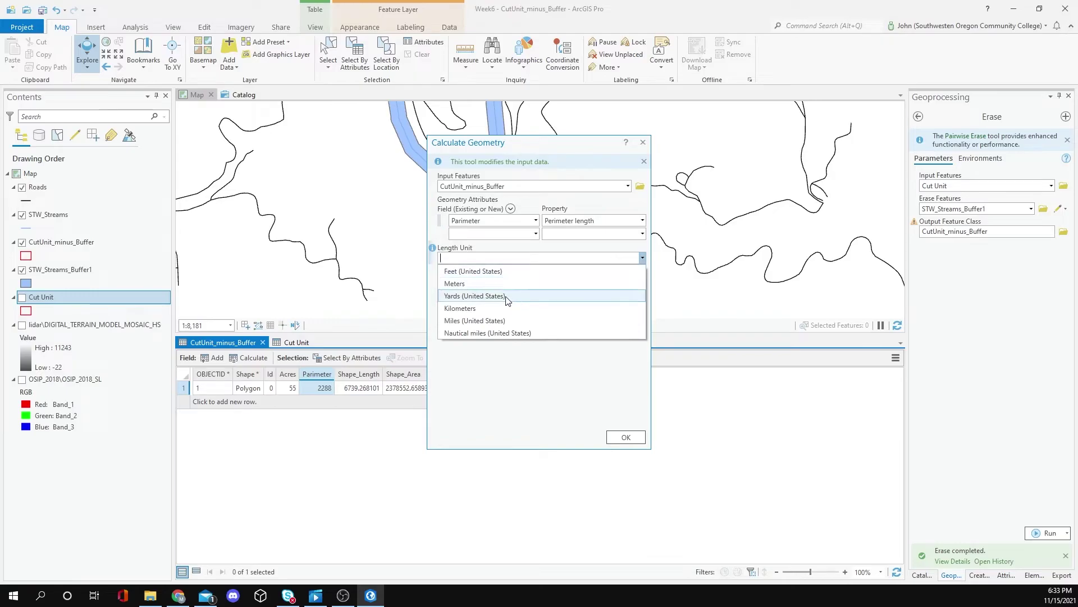
pyautogui.click(505, 299)
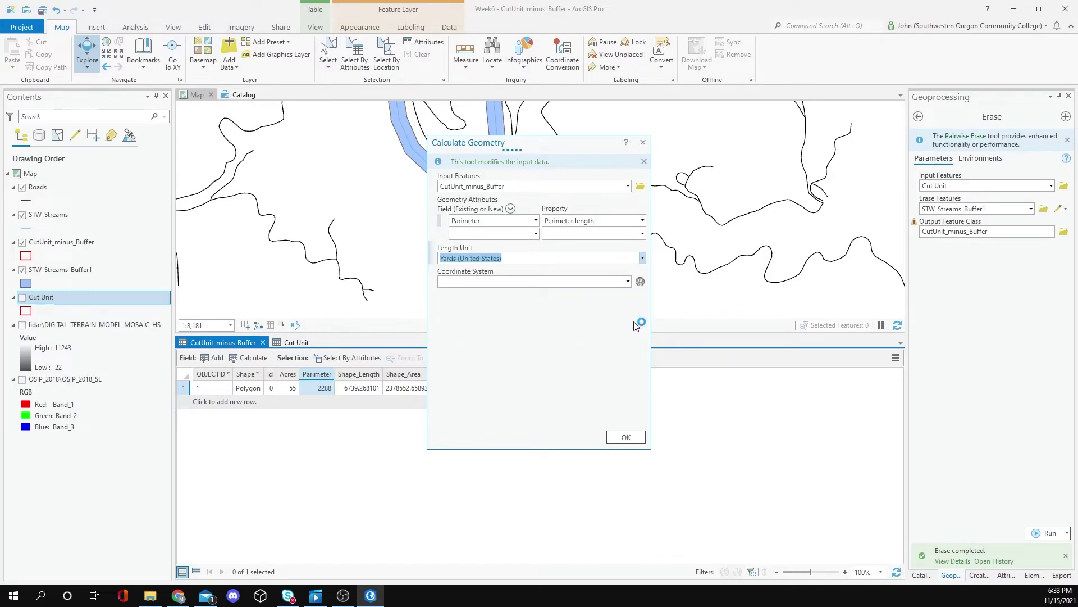
pyautogui.click(628, 281)
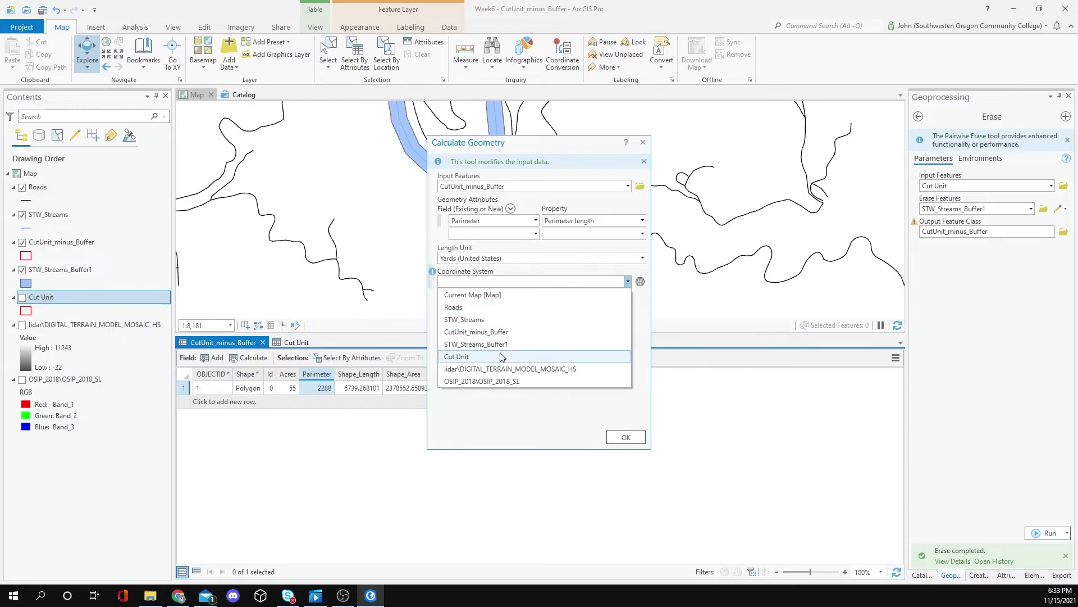
pyautogui.click(562, 369)
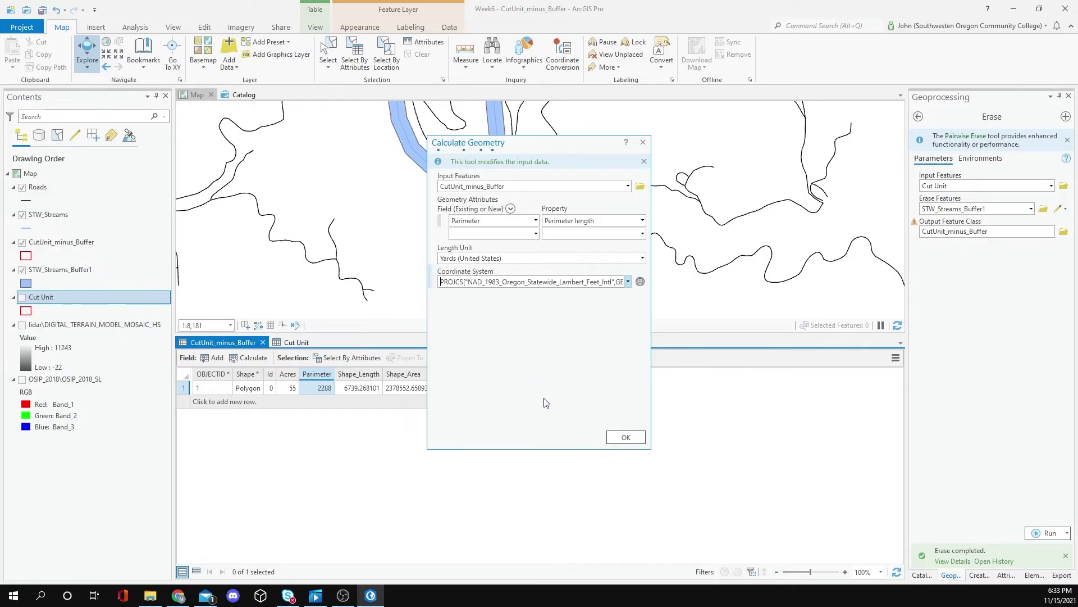
pyautogui.click(641, 443)
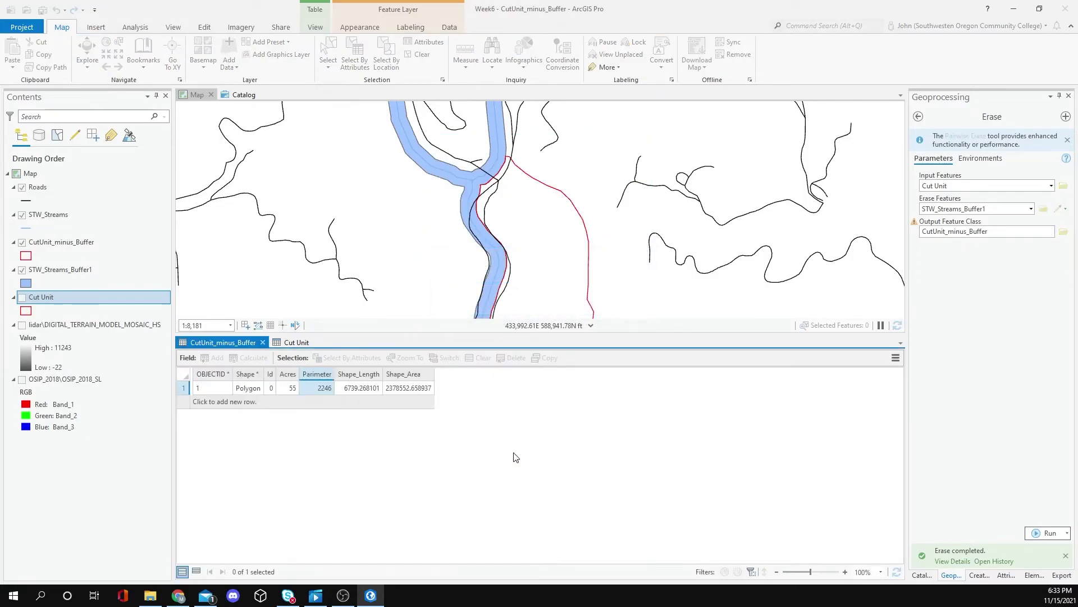